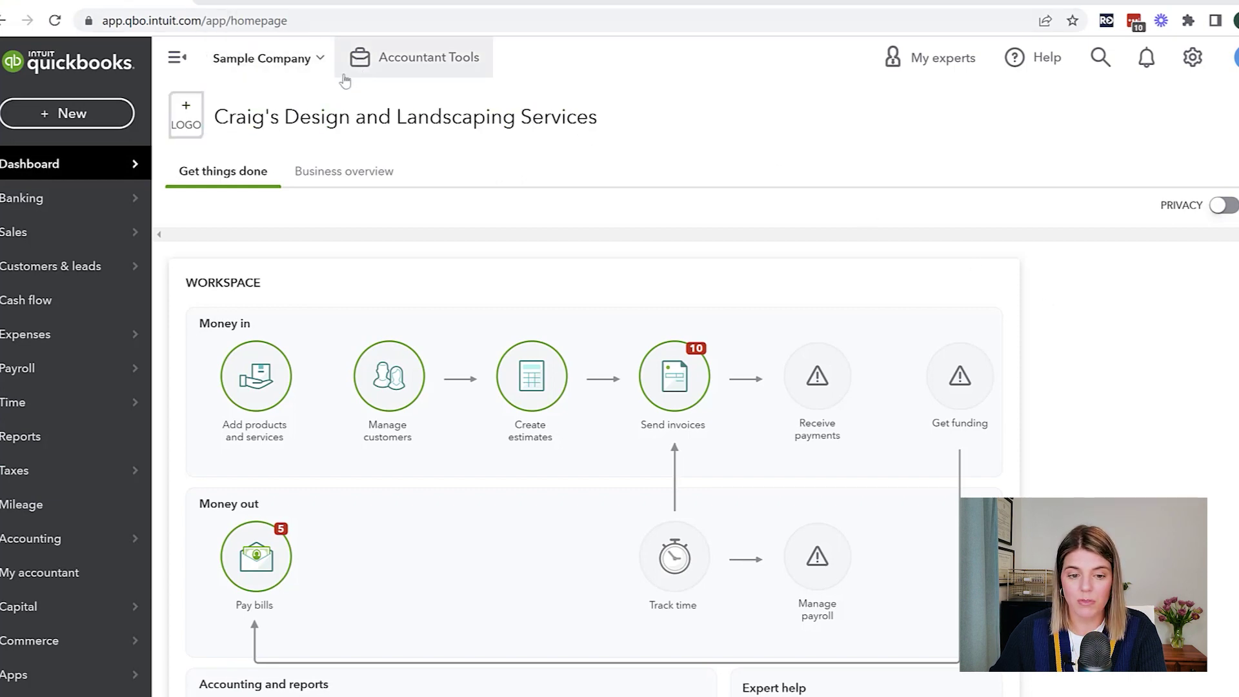
Open the Sales Products and Services list showing the company's 18 items.
{"action": "left_click", "coordinate": [1191, 58]}
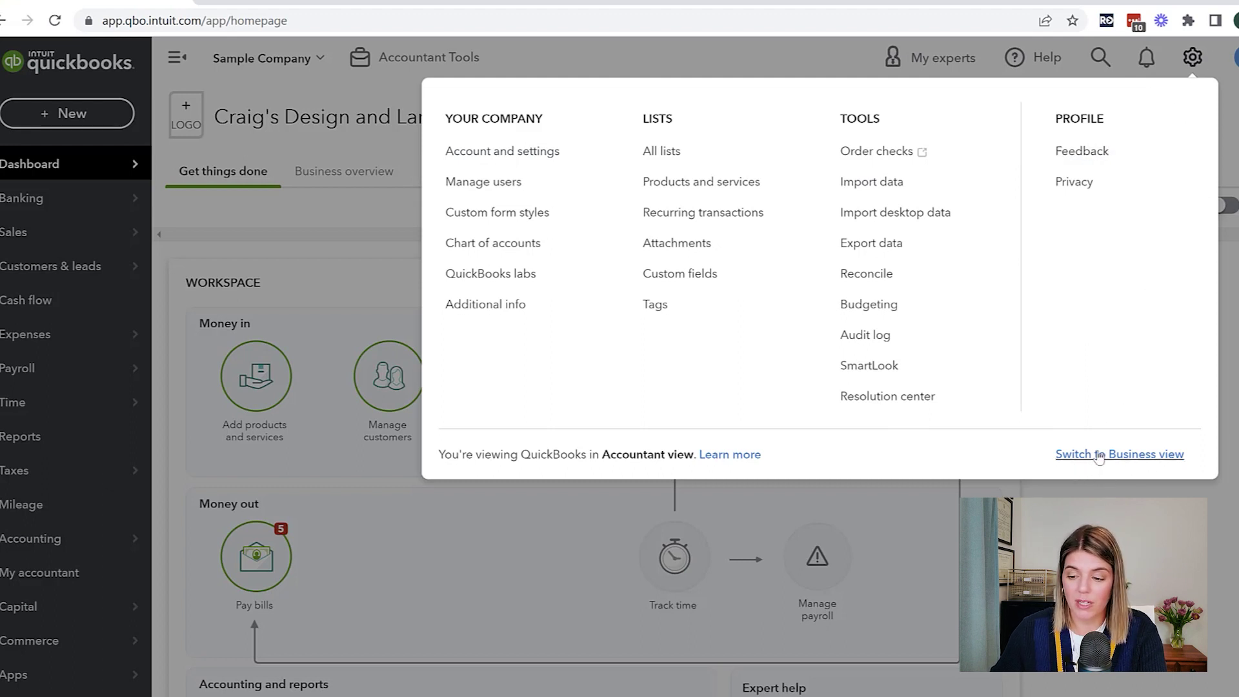
{"action": "left_click", "coordinate": [1192, 60]}
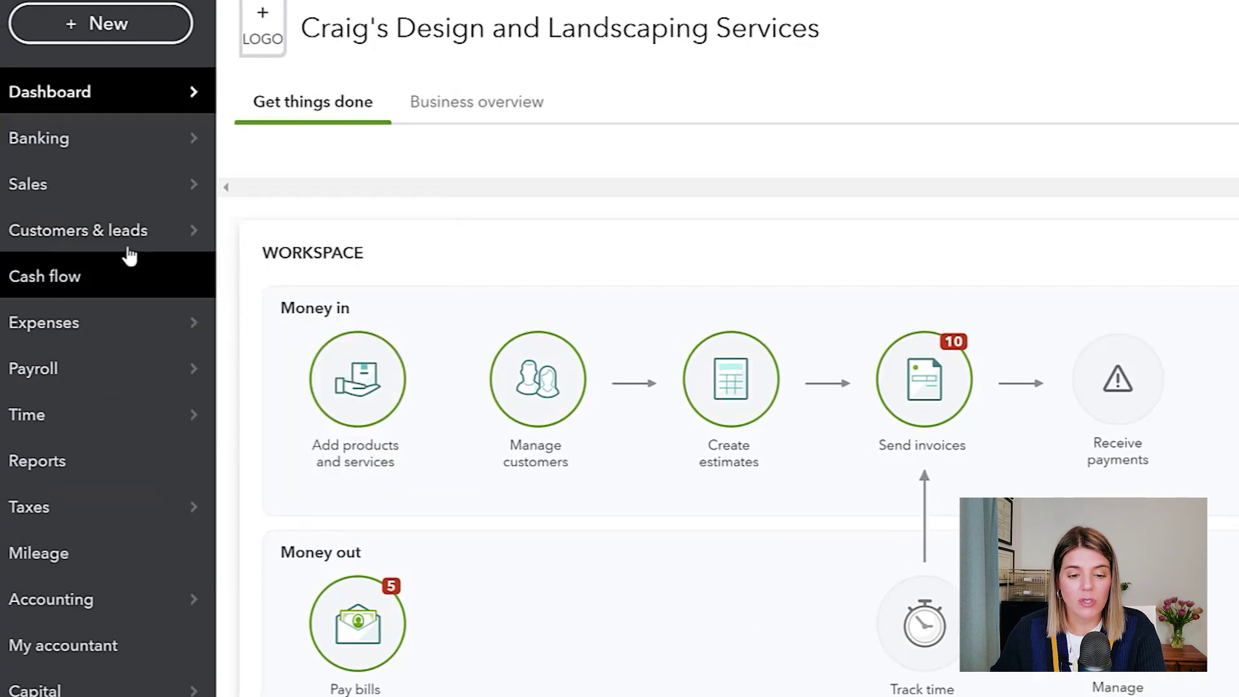
{"action": "mouse_move", "coordinate": [119, 199]}
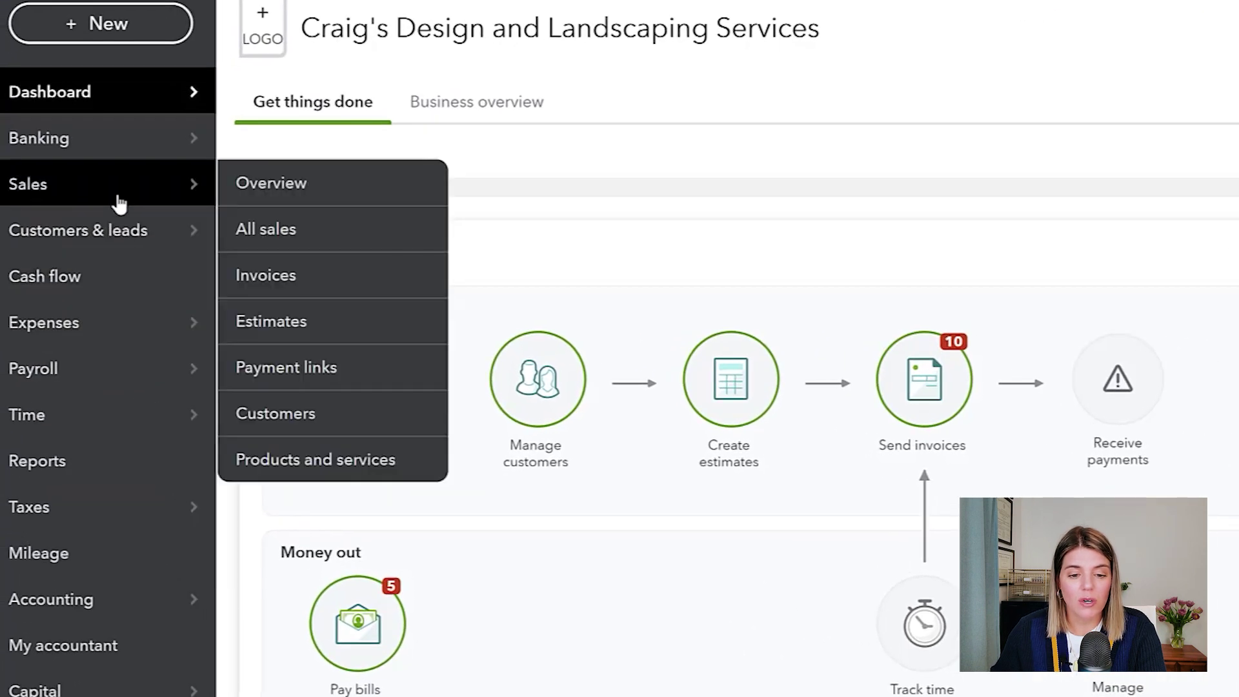
{"action": "left_click", "coordinate": [272, 468]}
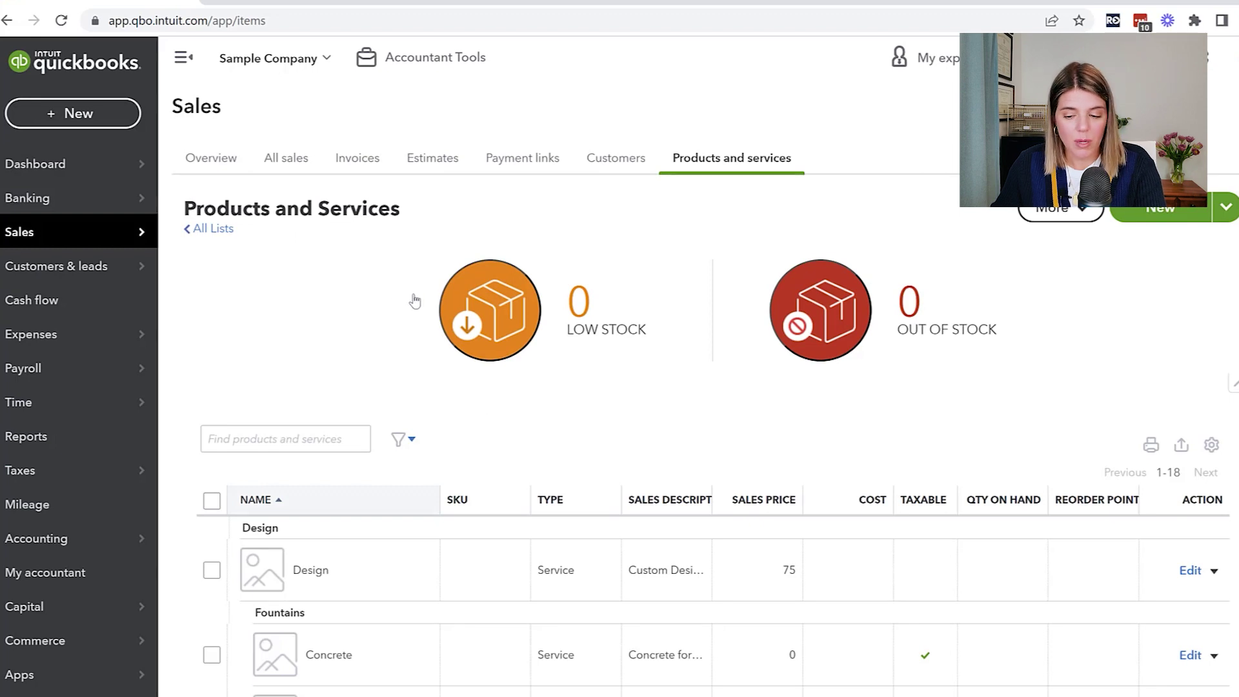
{"action": "scroll", "coordinate": [415, 301], "scroll_direction": "down", "scroll_amount": 4}
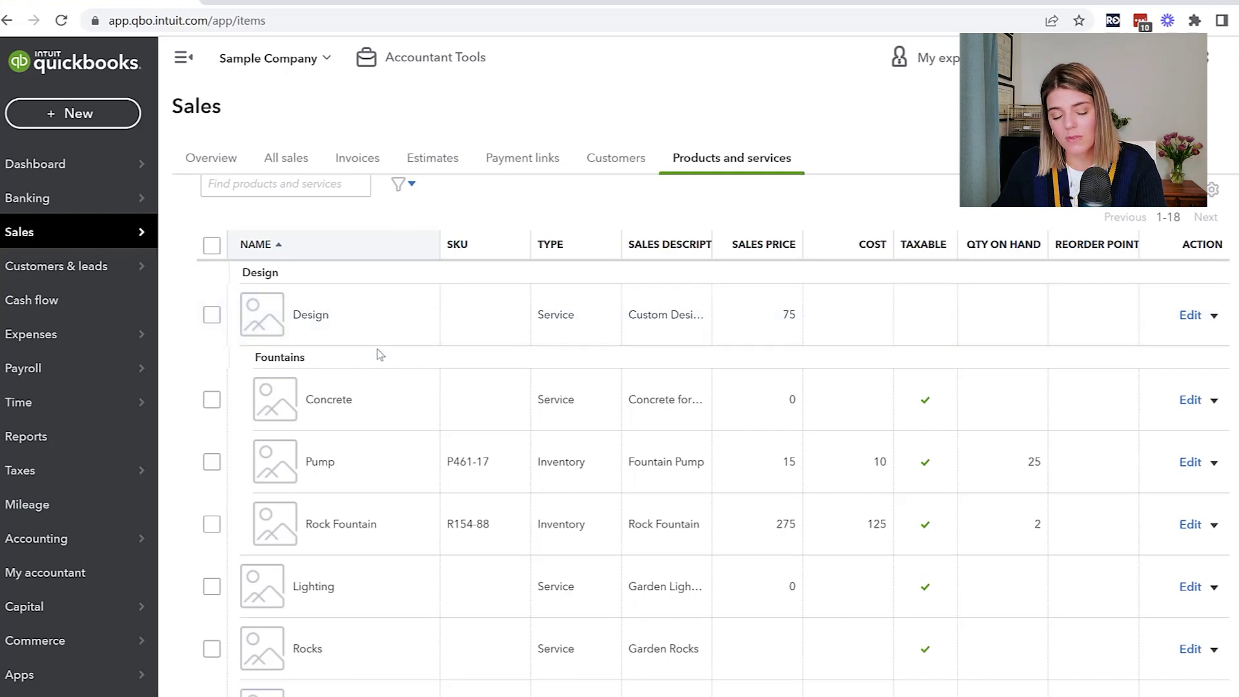
{"action": "scroll", "coordinate": [377, 354], "scroll_direction": "down", "scroll_amount": 5}
{"action": "scroll", "coordinate": [380, 356], "scroll_direction": "down", "scroll_amount": 1}
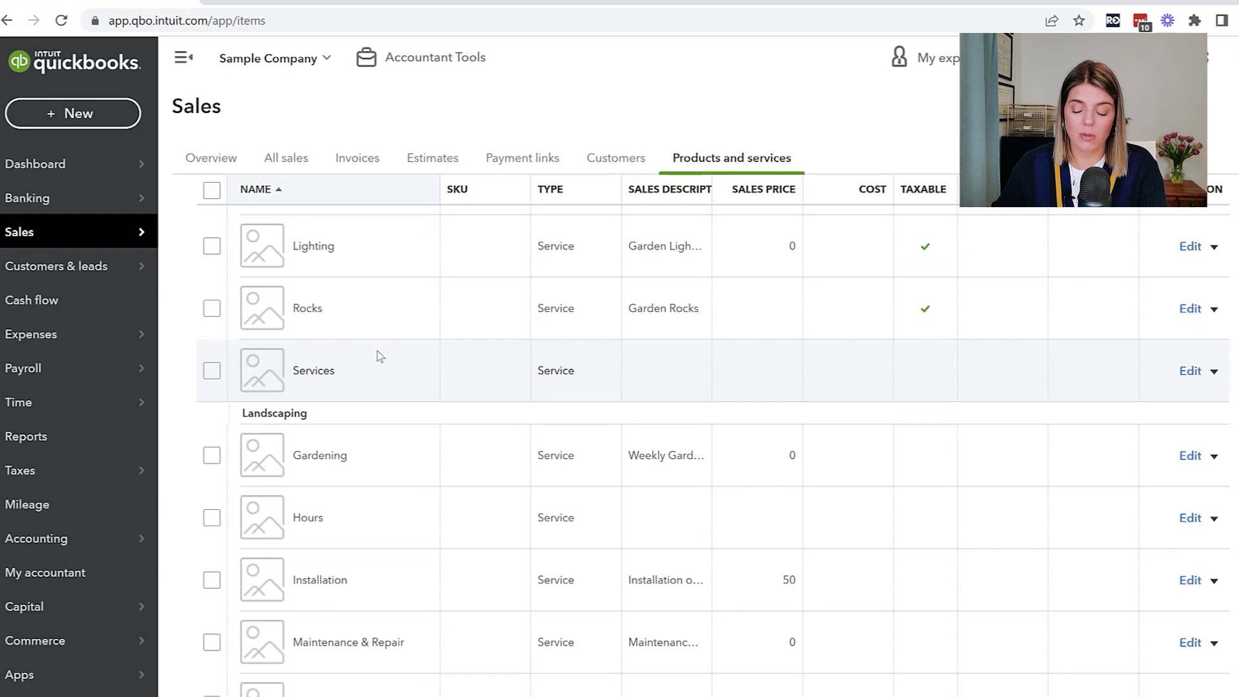
{"action": "scroll", "coordinate": [377, 354], "scroll_direction": "up", "scroll_amount": 5}
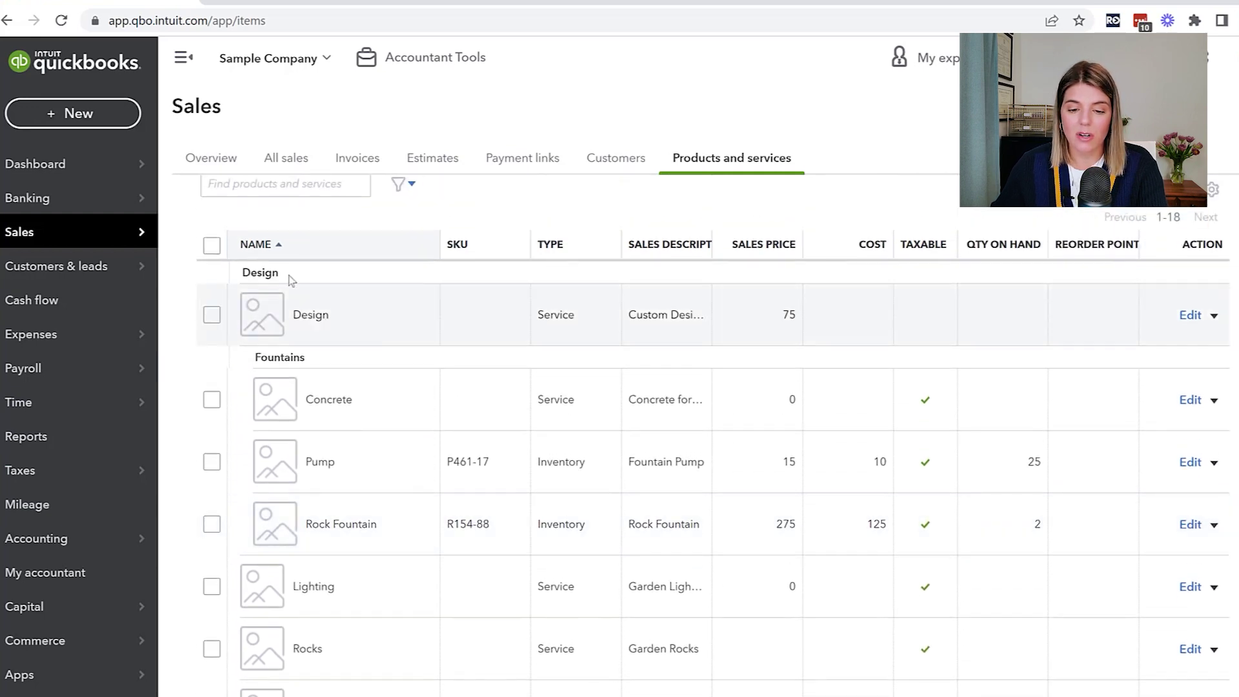
{"action": "scroll", "coordinate": [282, 560], "scroll_direction": "down", "scroll_amount": 11}
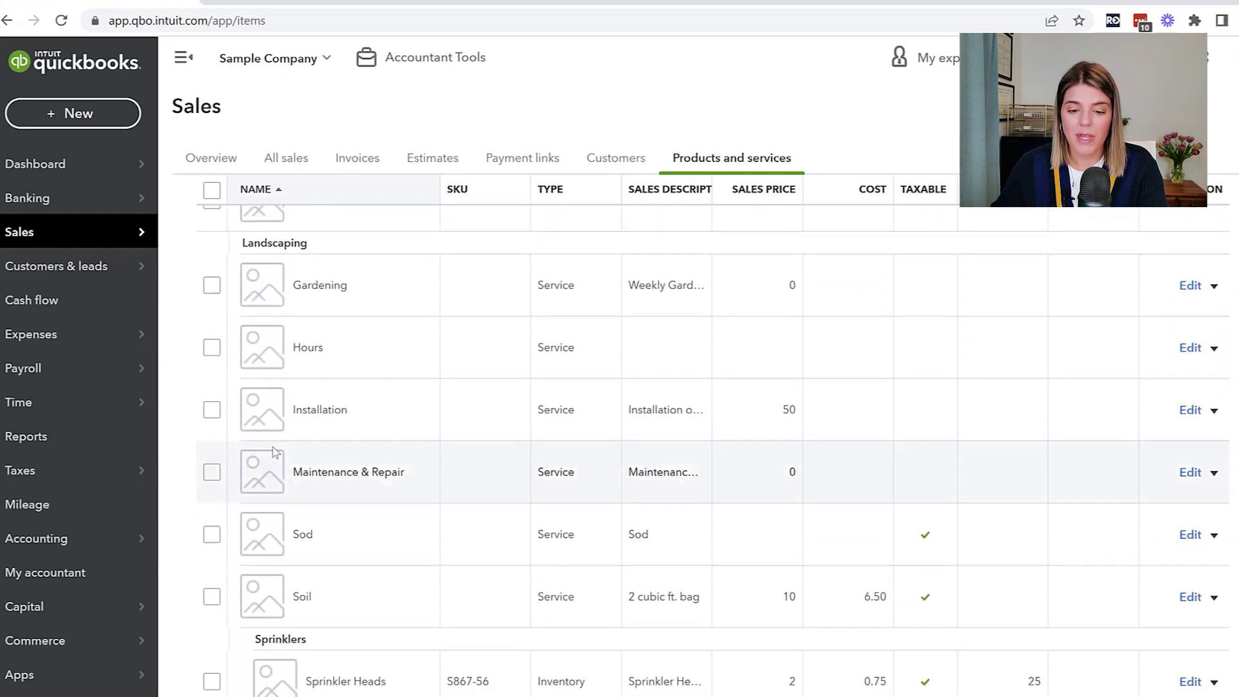
{"action": "scroll", "coordinate": [272, 411], "scroll_direction": "up", "scroll_amount": 7}
{"action": "scroll", "coordinate": [273, 411], "scroll_direction": "up", "scroll_amount": 5}
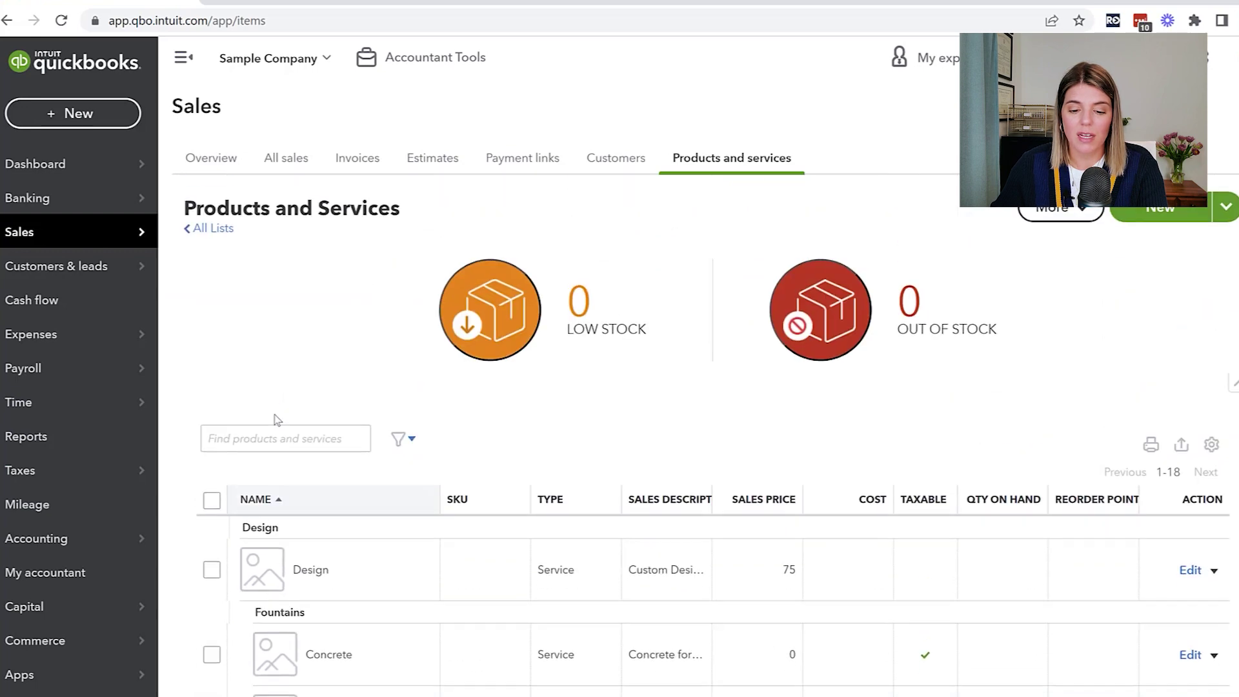
{"action": "scroll", "coordinate": [275, 415], "scroll_direction": "down", "scroll_amount": 3}
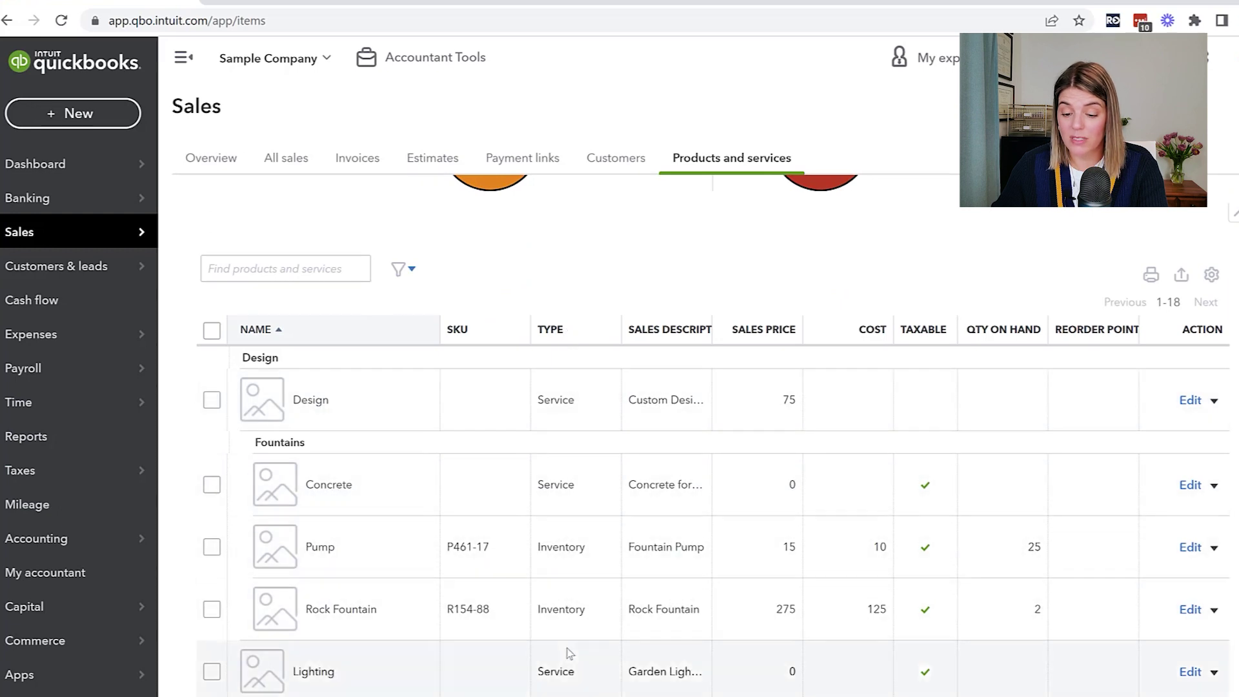
{"action": "scroll", "coordinate": [563, 671], "scroll_direction": "down", "scroll_amount": 7}
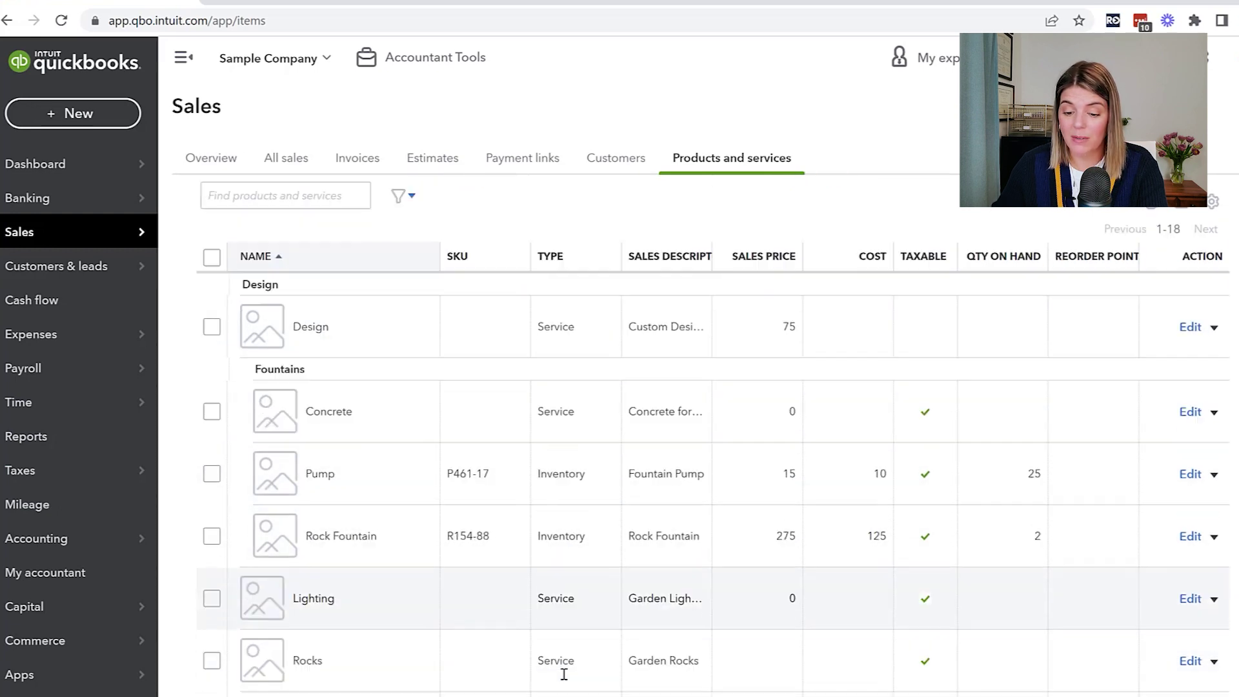
{"action": "scroll", "coordinate": [564, 674], "scroll_direction": "down", "scroll_amount": 4}
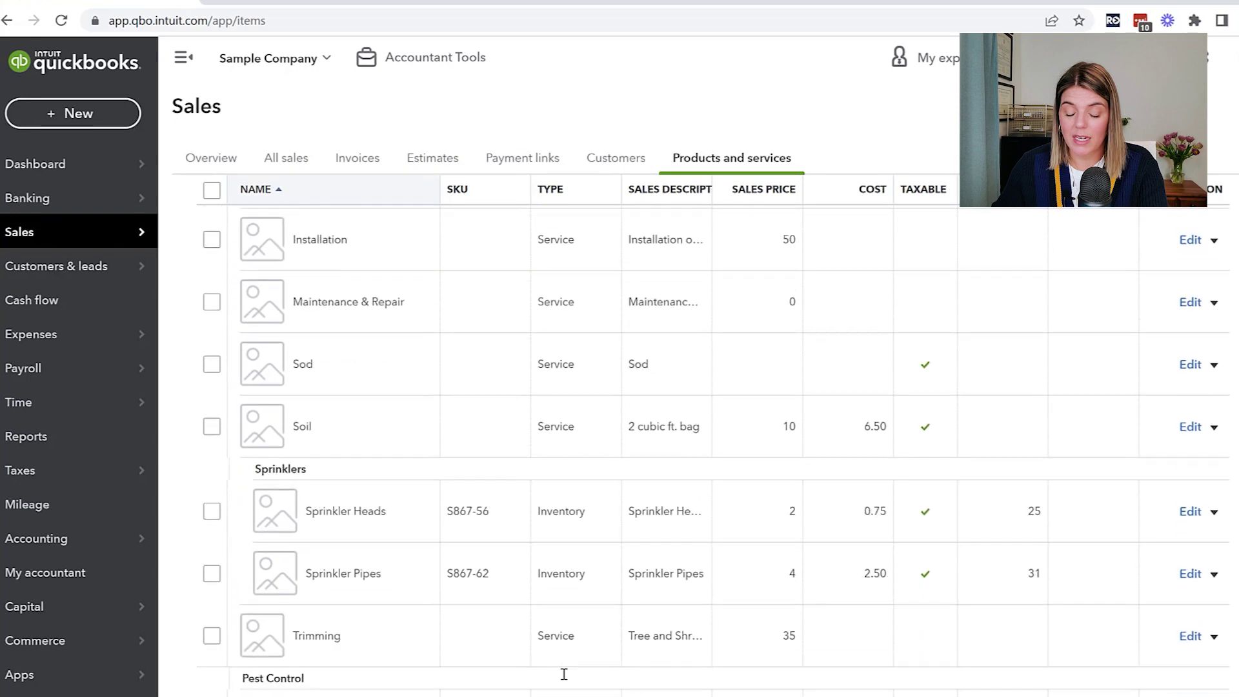
{"action": "scroll", "coordinate": [368, 493], "scroll_direction": "up", "scroll_amount": 12}
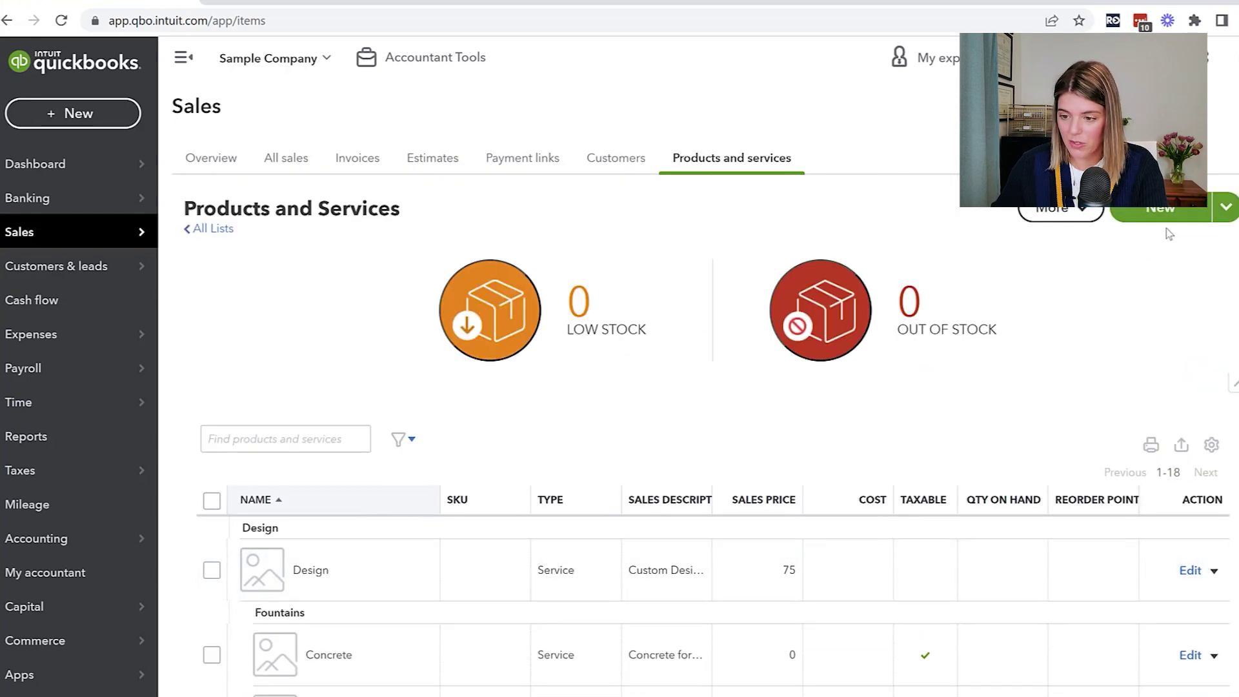
Start a new item from the Products and Services page to see the item-type choices.
{"action": "left_click", "coordinate": [1160, 209]}
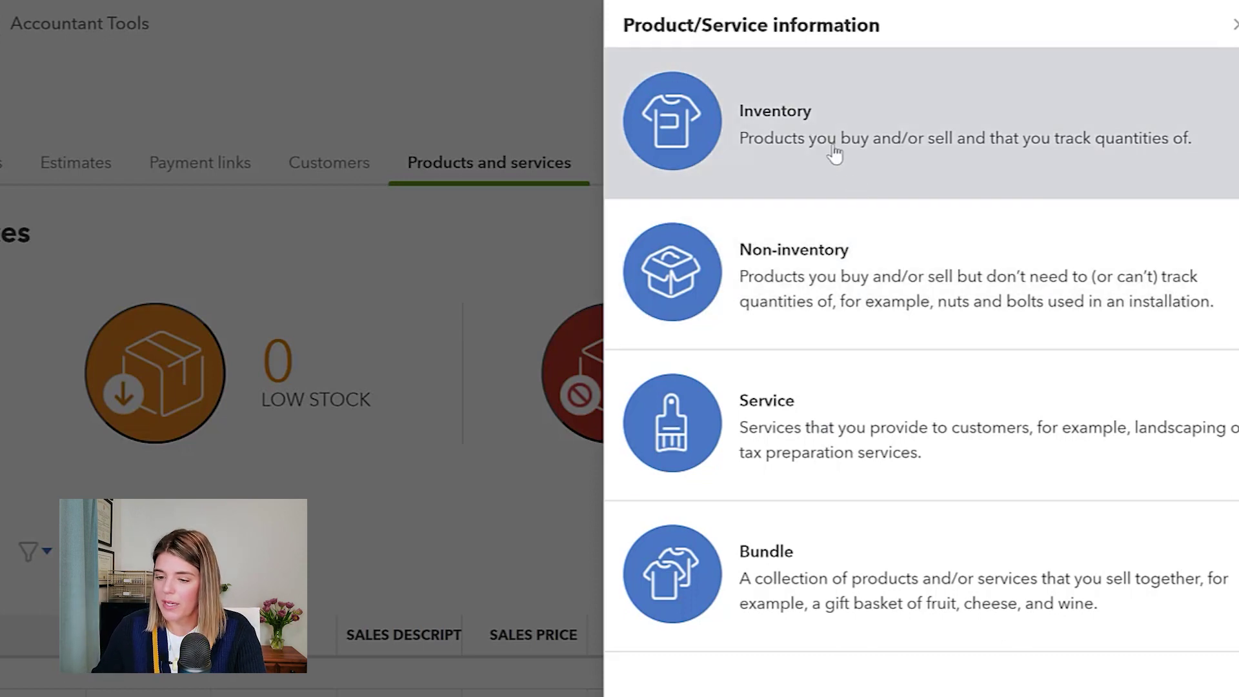
Create an Inventory item named 'Tulip bulbs' with SKU P461-20 in the Landscaping category.
{"action": "left_click", "coordinate": [832, 155]}
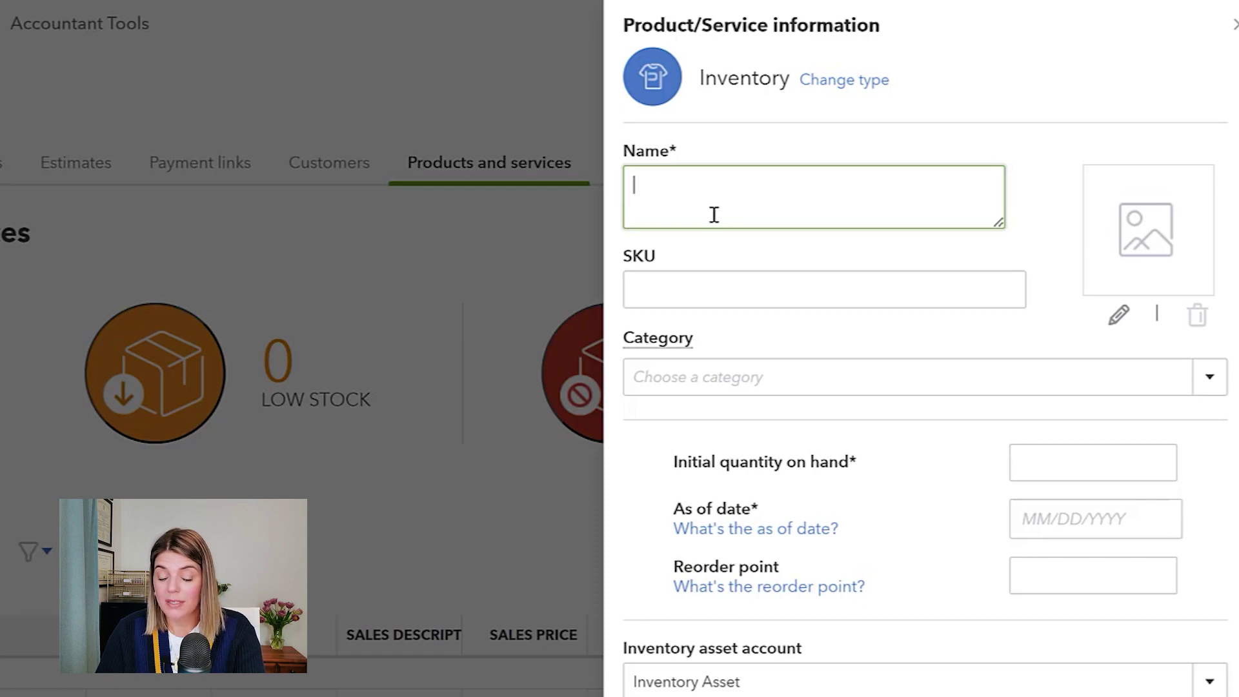
{"action": "type", "text": "Tulip "}
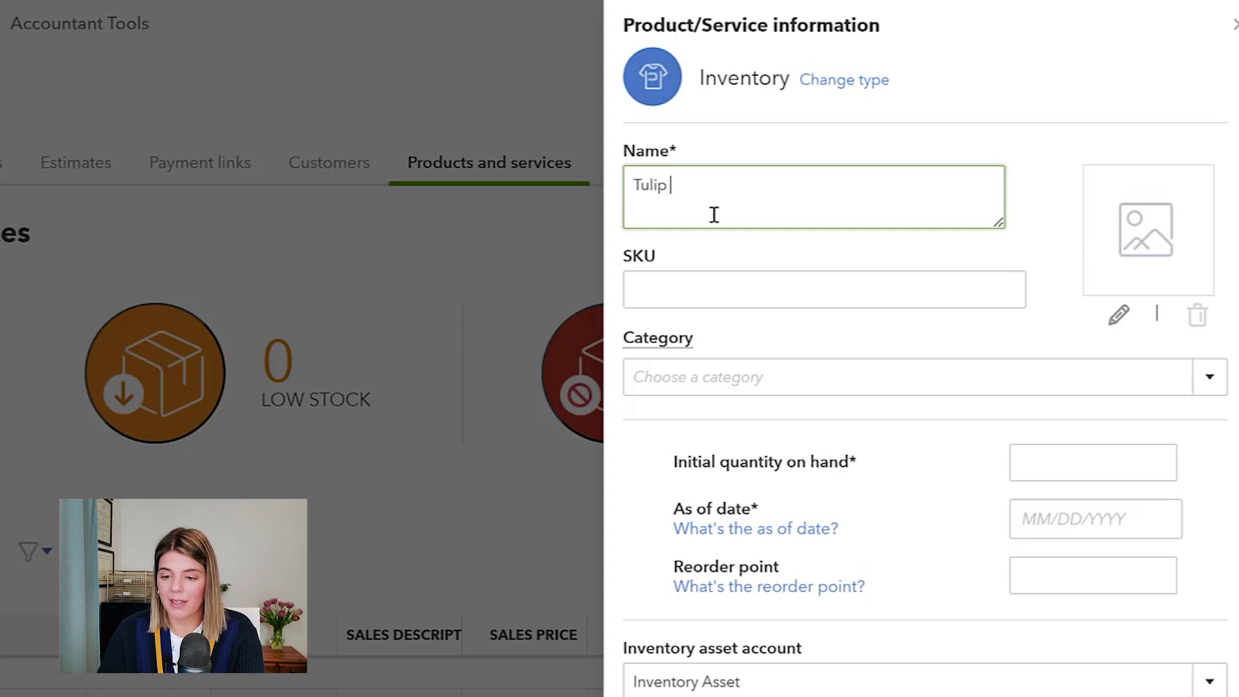
{"action": "type", "text": "bulbs"}
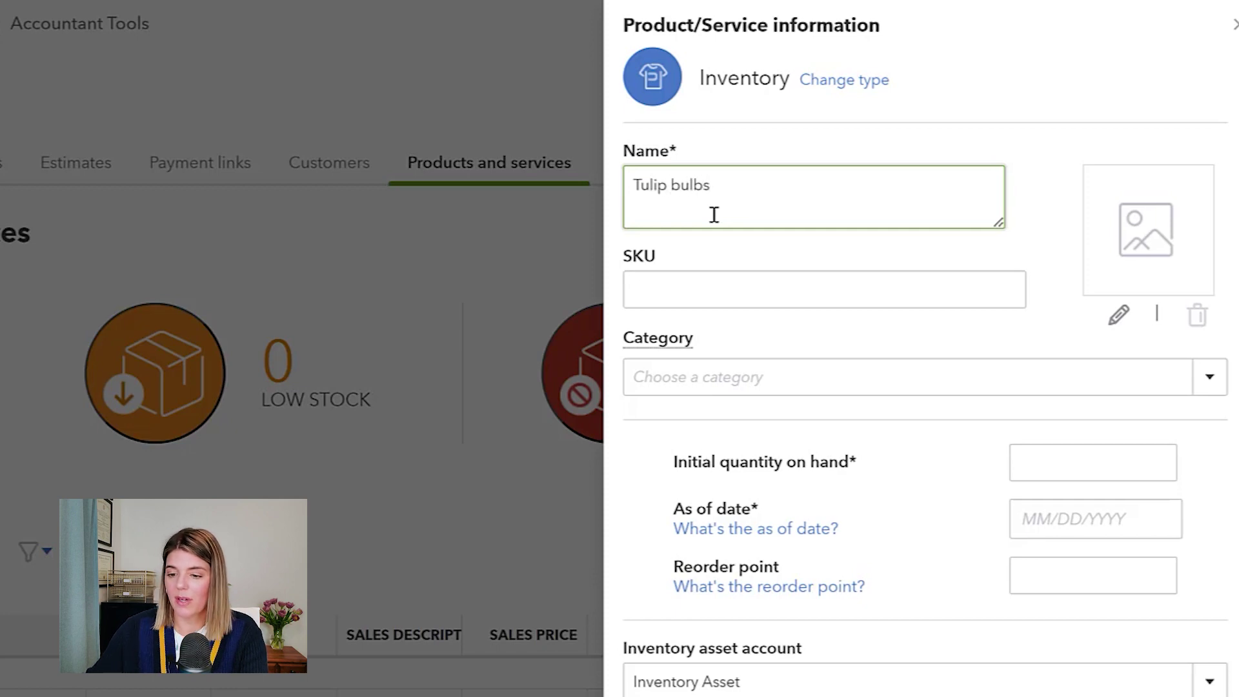
{"action": "left_click", "coordinate": [667, 285]}
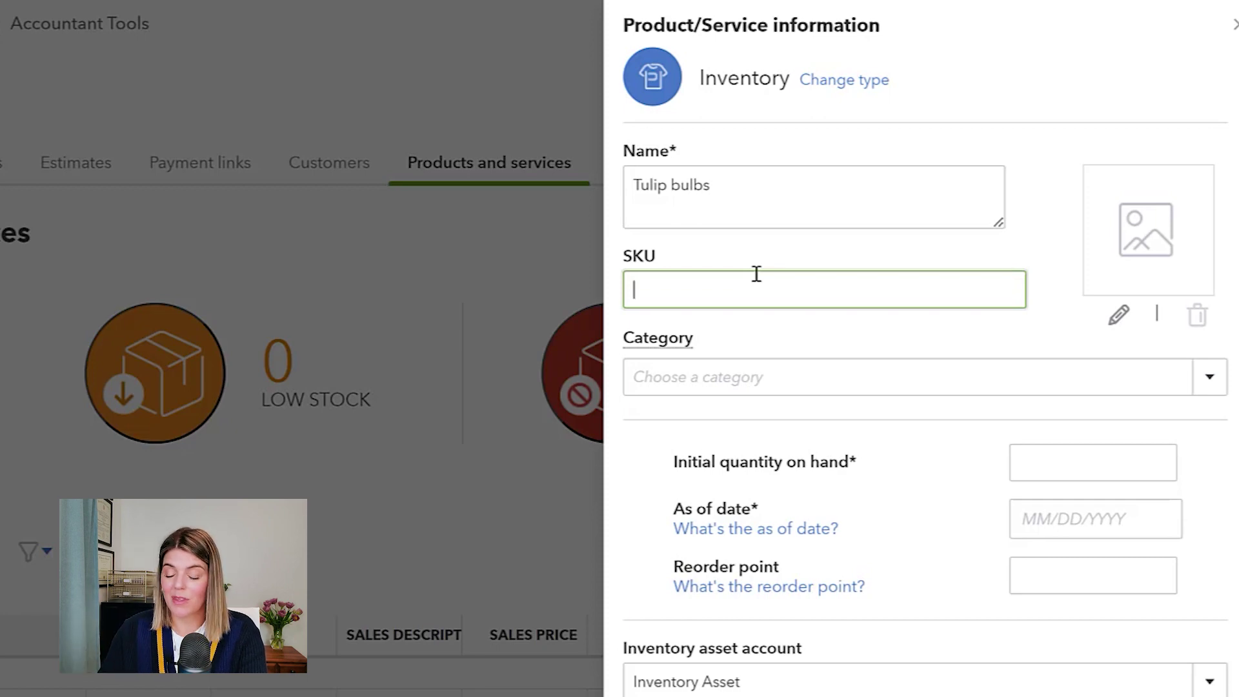
{"action": "type", "text": "P"}
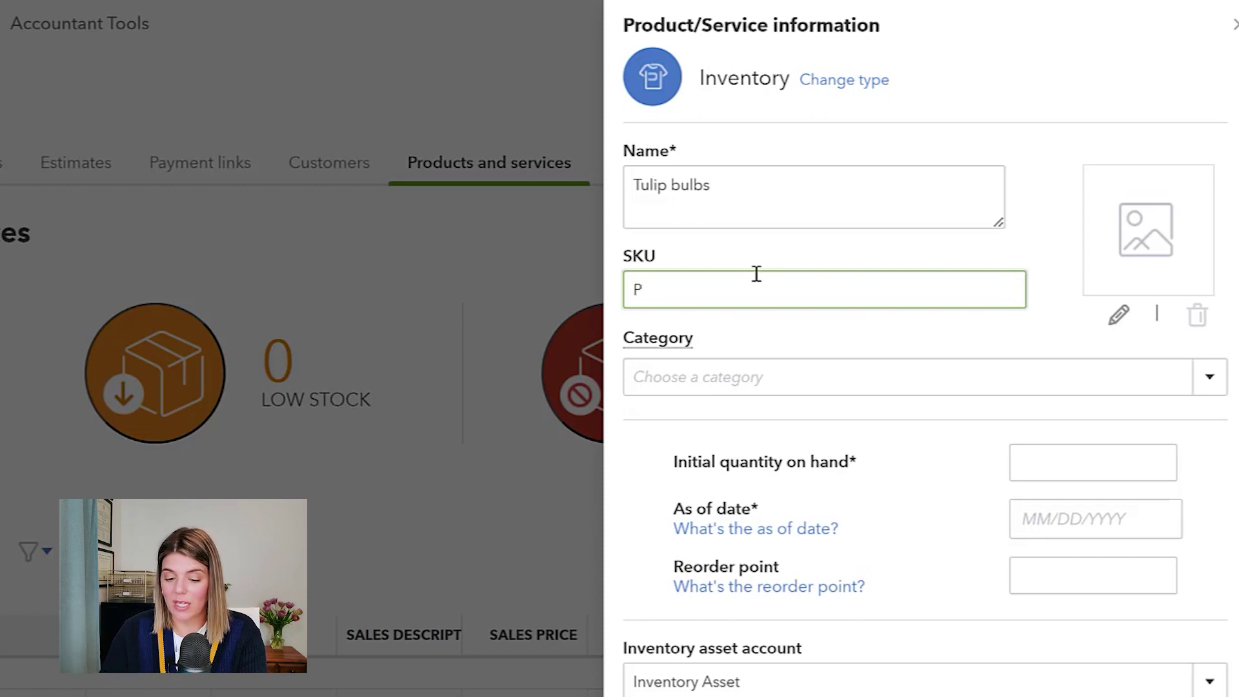
{"action": "type", "text": "461-20"}
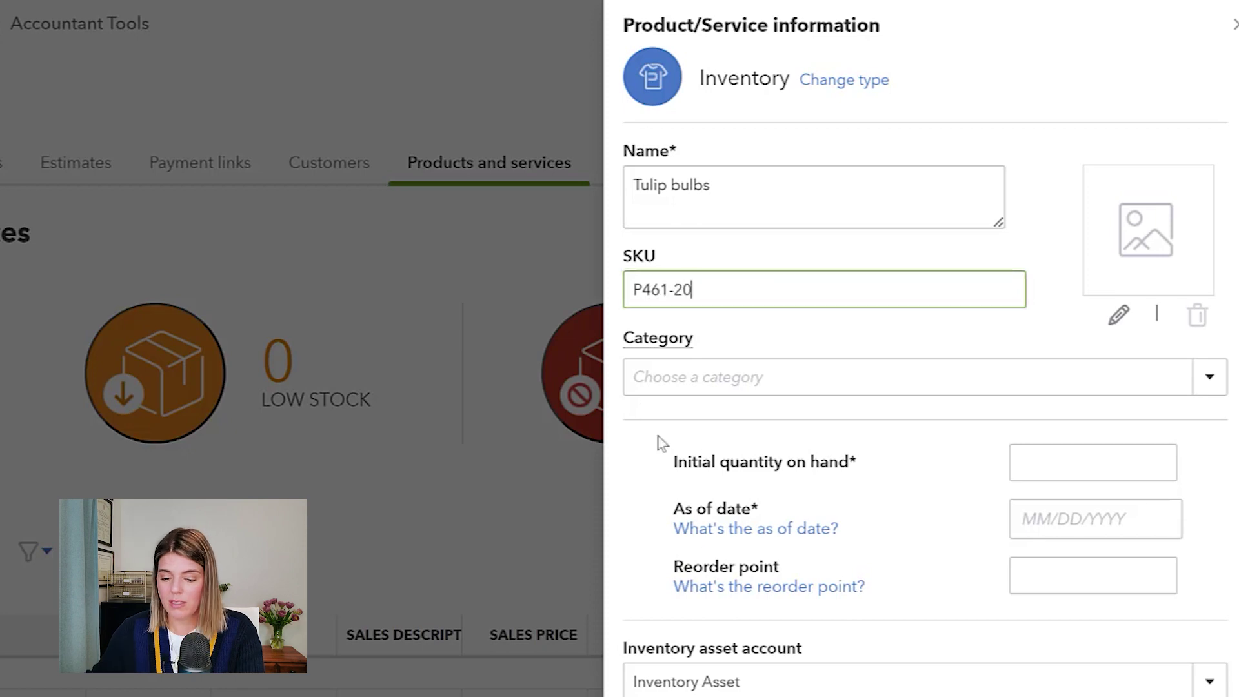
{"action": "left_click", "coordinate": [953, 381]}
{"action": "left_click", "coordinate": [1208, 375]}
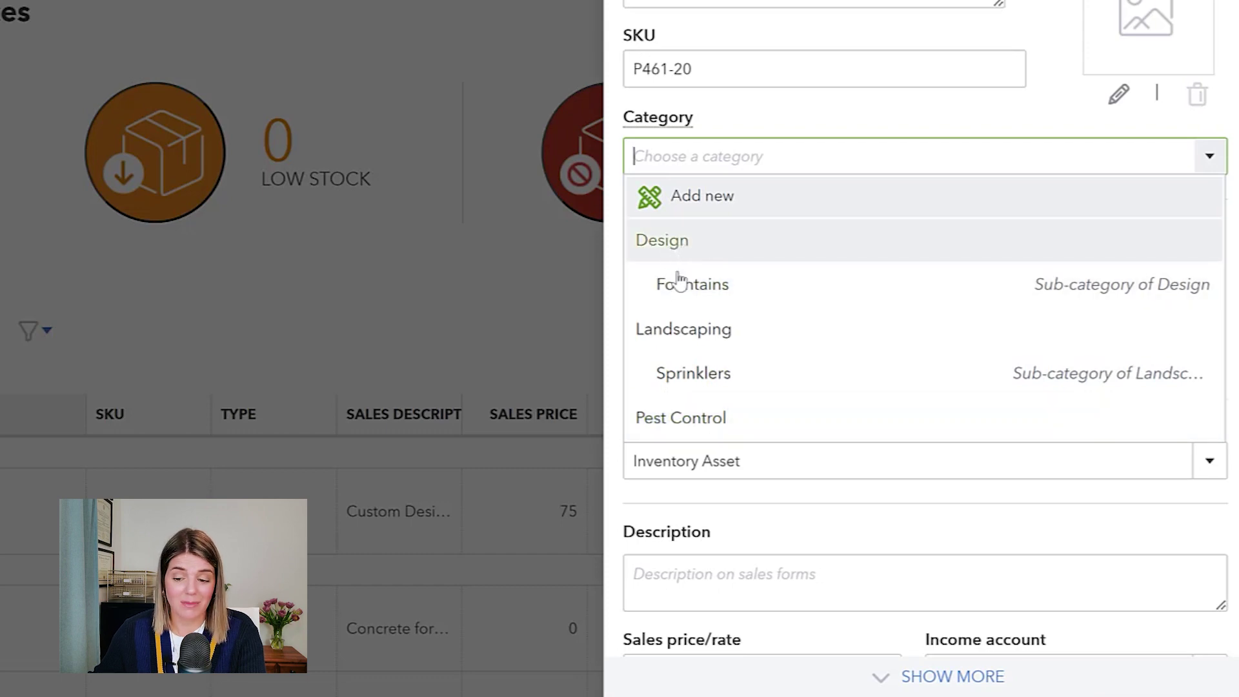
{"action": "left_click", "coordinate": [674, 339]}
{"action": "left_click", "coordinate": [1051, 246]}
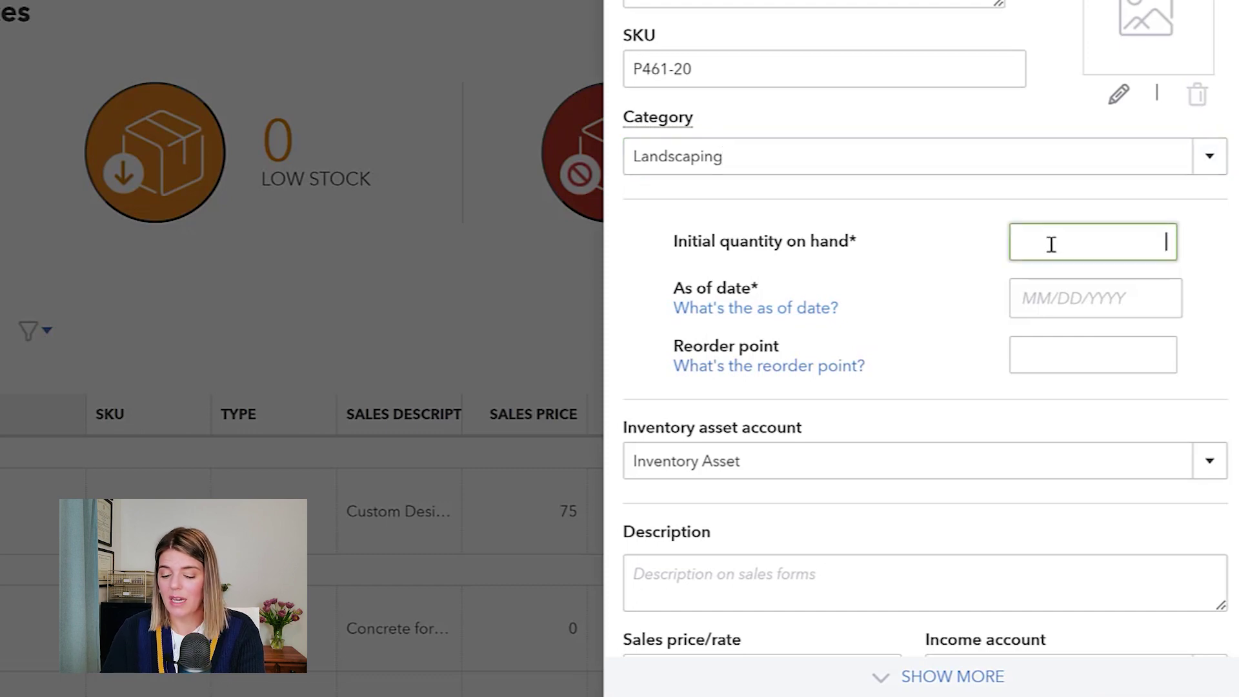
Set 100 initial quantity on hand as of 04/30/2023, leaving the reorder point blank.
{"action": "type", "text": "100"}
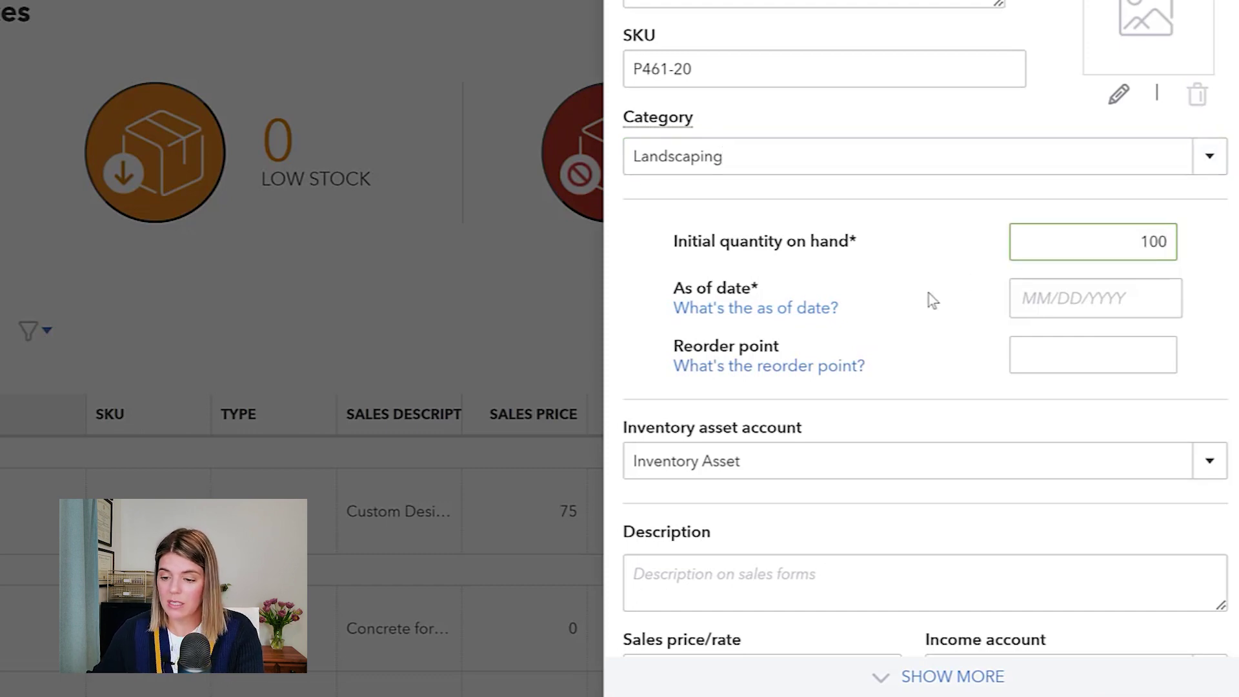
{"action": "left_click", "coordinate": [1051, 296]}
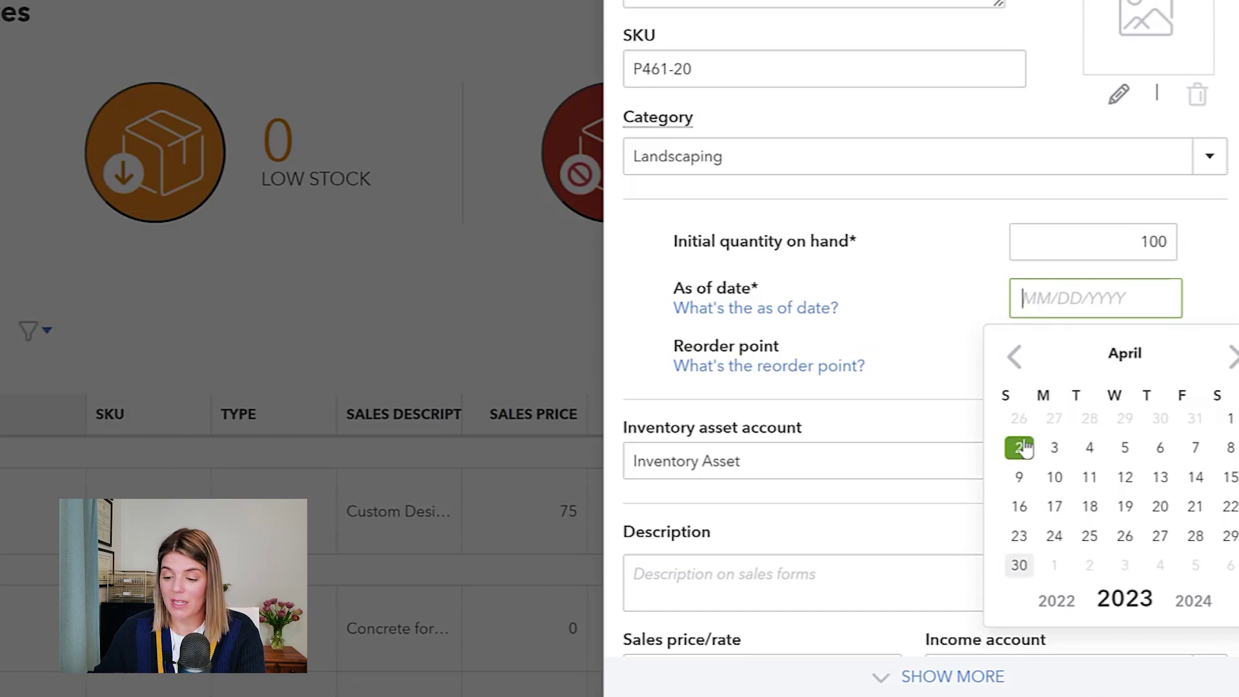
{"action": "left_click", "coordinate": [1020, 565]}
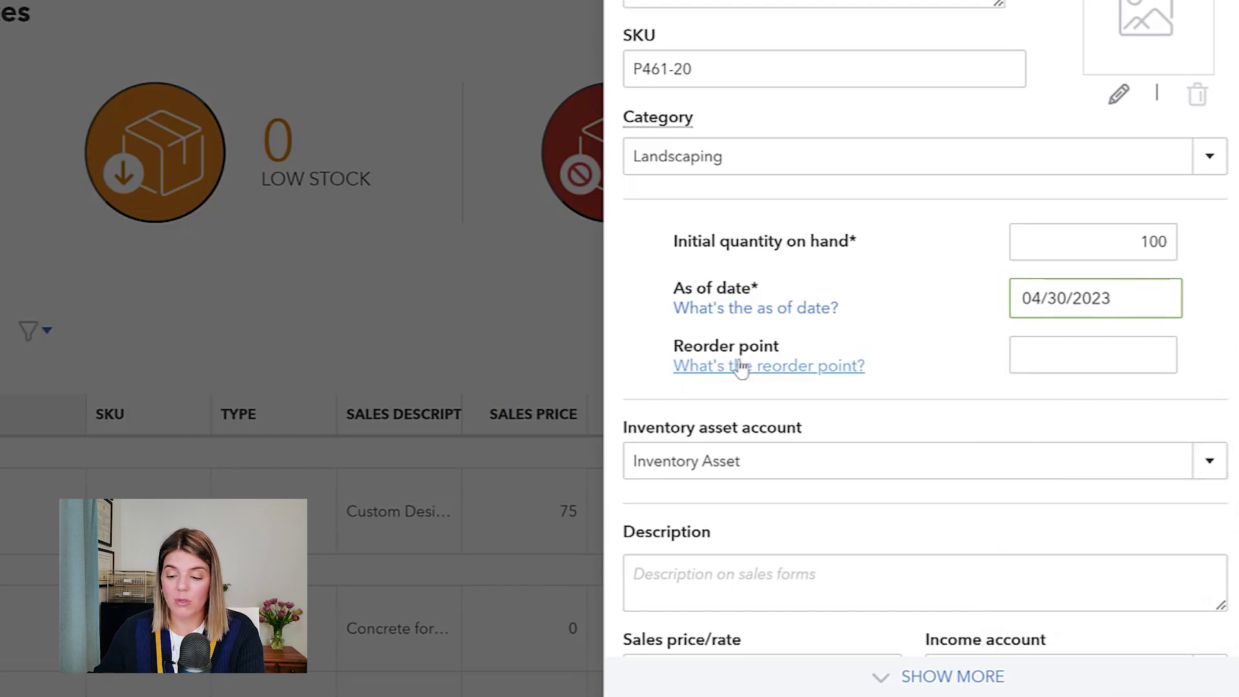
{"action": "left_click", "coordinate": [1123, 358]}
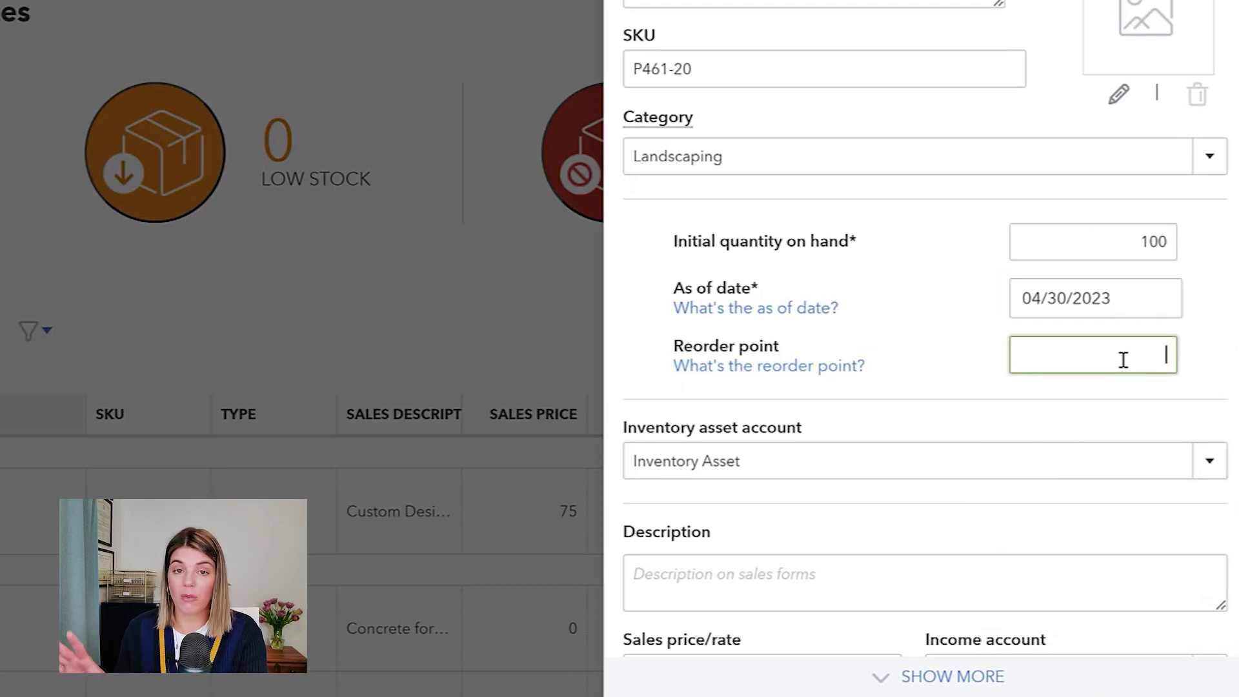
{"action": "type", "text": "20"}
{"action": "left_click", "coordinate": [1214, 361]}
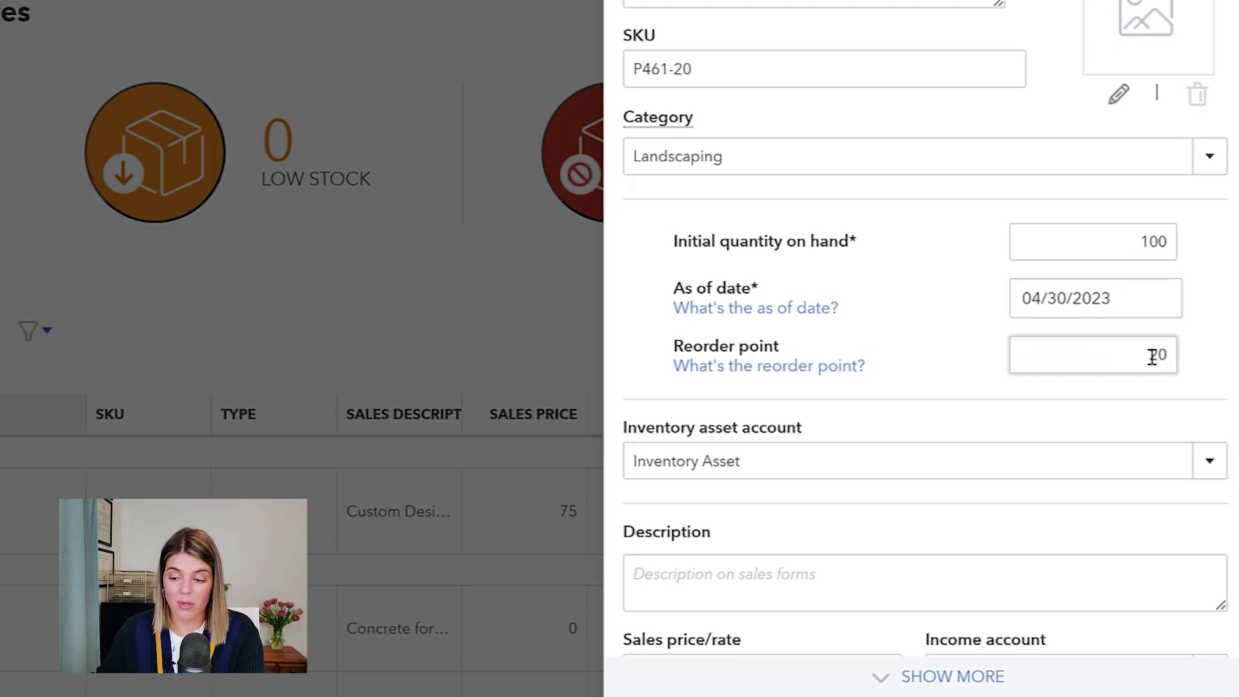
{"action": "double_click", "coordinate": [1157, 354]}
{"action": "key", "text": "BackSpace"}
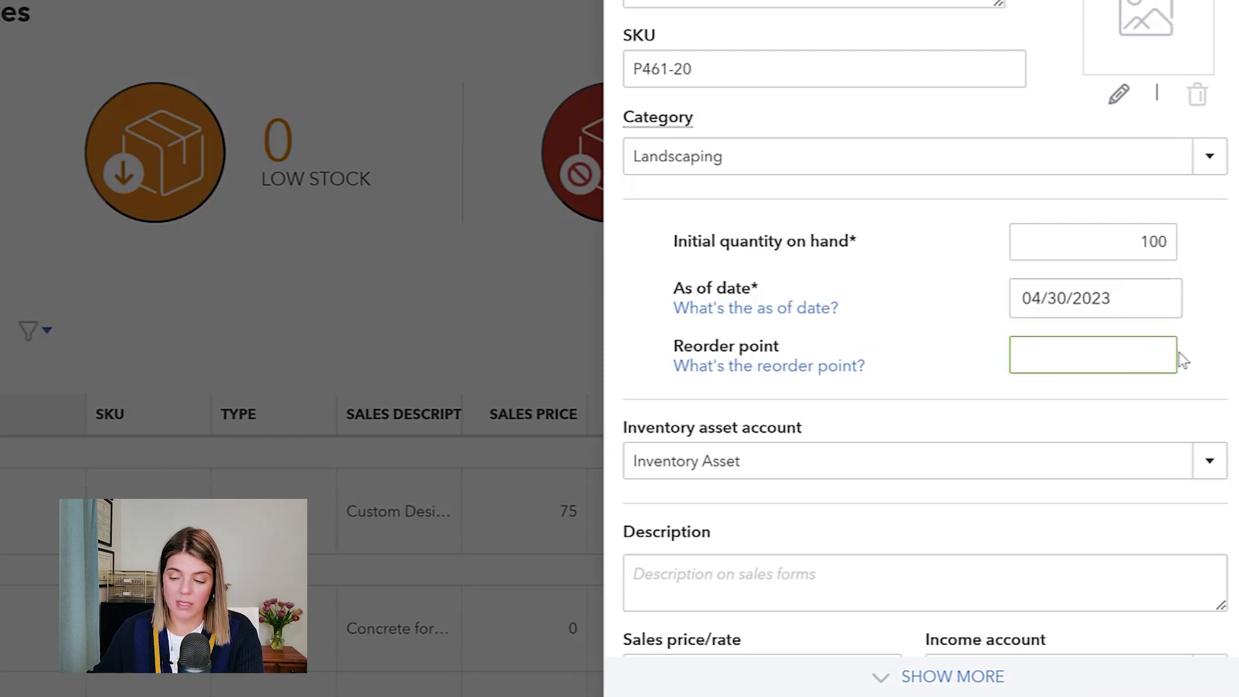
{"action": "left_click", "coordinate": [1231, 297]}
{"action": "scroll", "coordinate": [803, 193], "scroll_direction": "down", "scroll_amount": 5}
Keep Inventory Asset as the item's inventory asset account.
{"action": "left_click", "coordinate": [672, 59]}
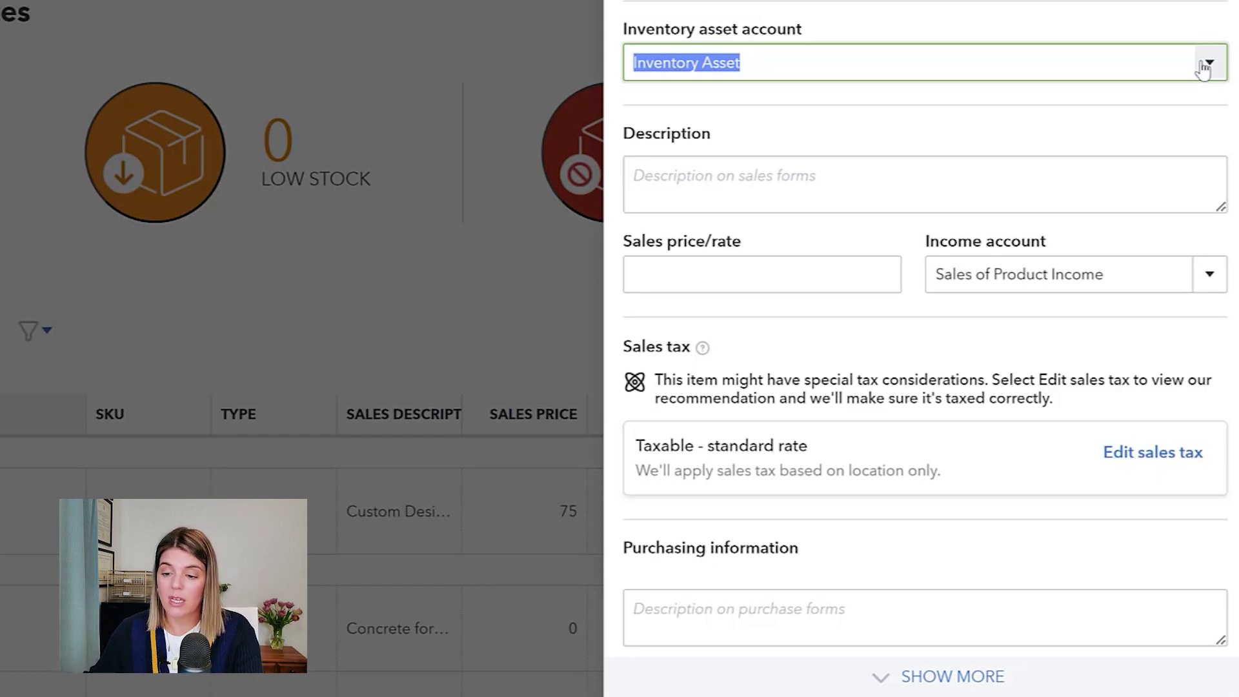
{"action": "left_click", "coordinate": [1204, 65]}
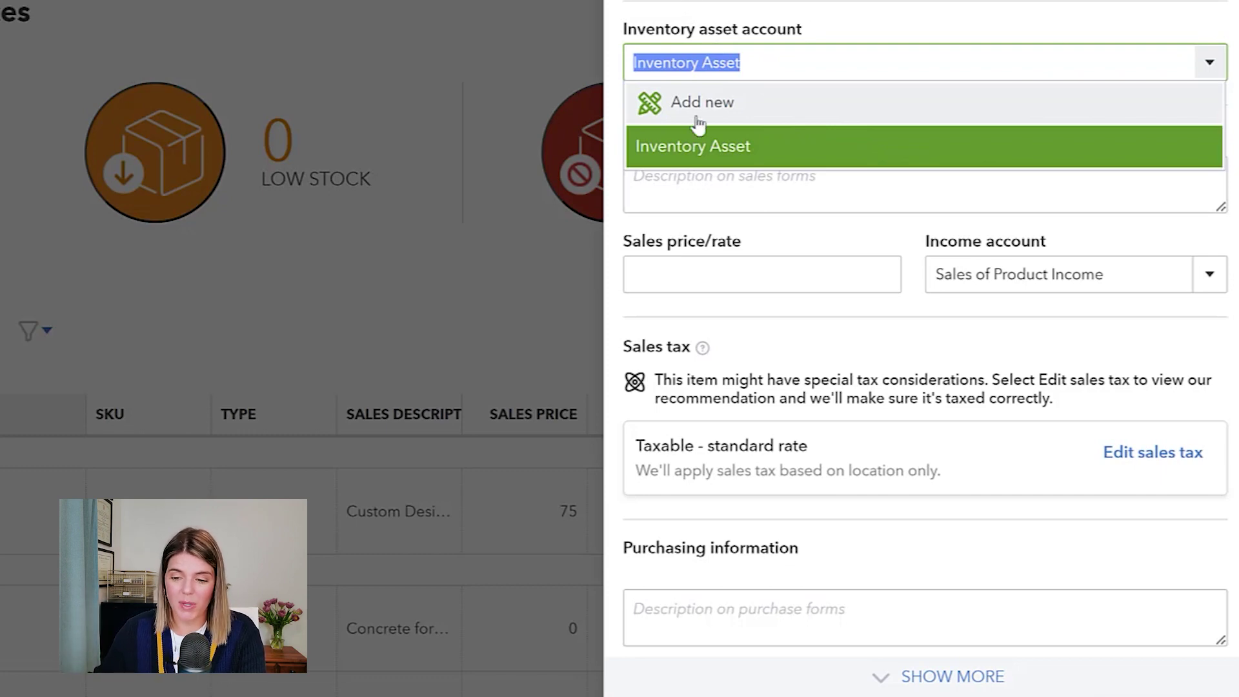
{"action": "left_click", "coordinate": [689, 152]}
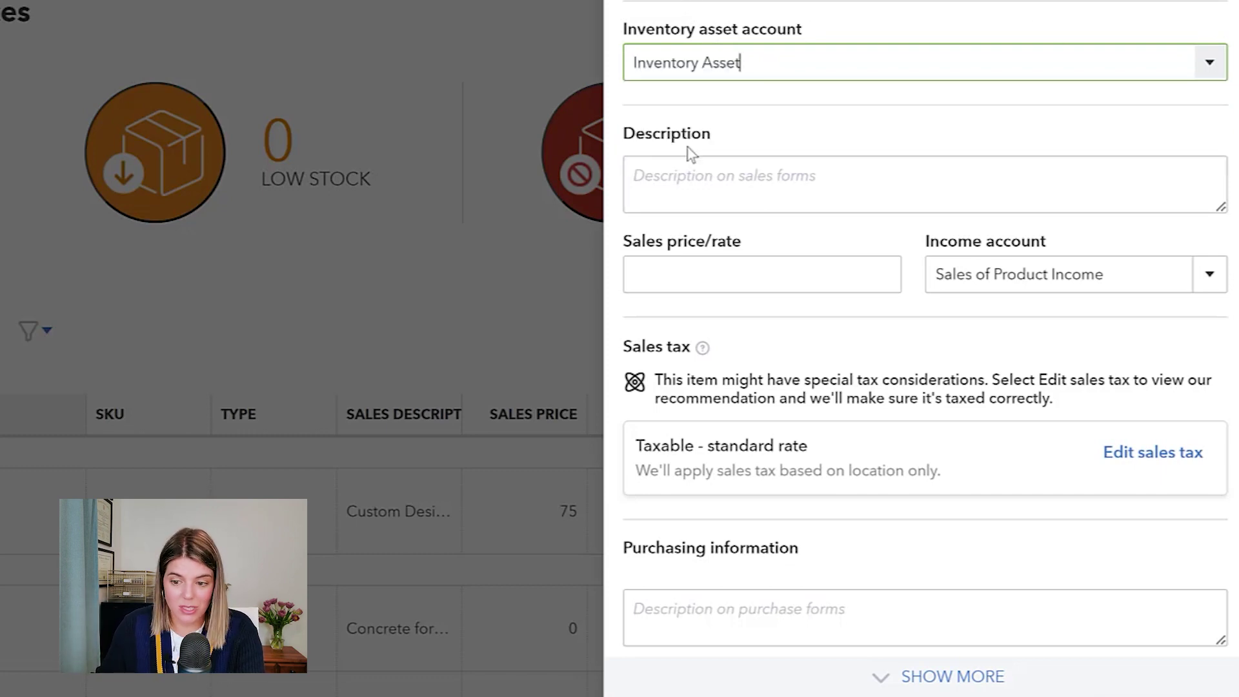
Enter sales description 'Tulip Bulbs - pink and white' and 5.00 price, keeping Sales of Product Income.
{"action": "left_click", "coordinate": [659, 184]}
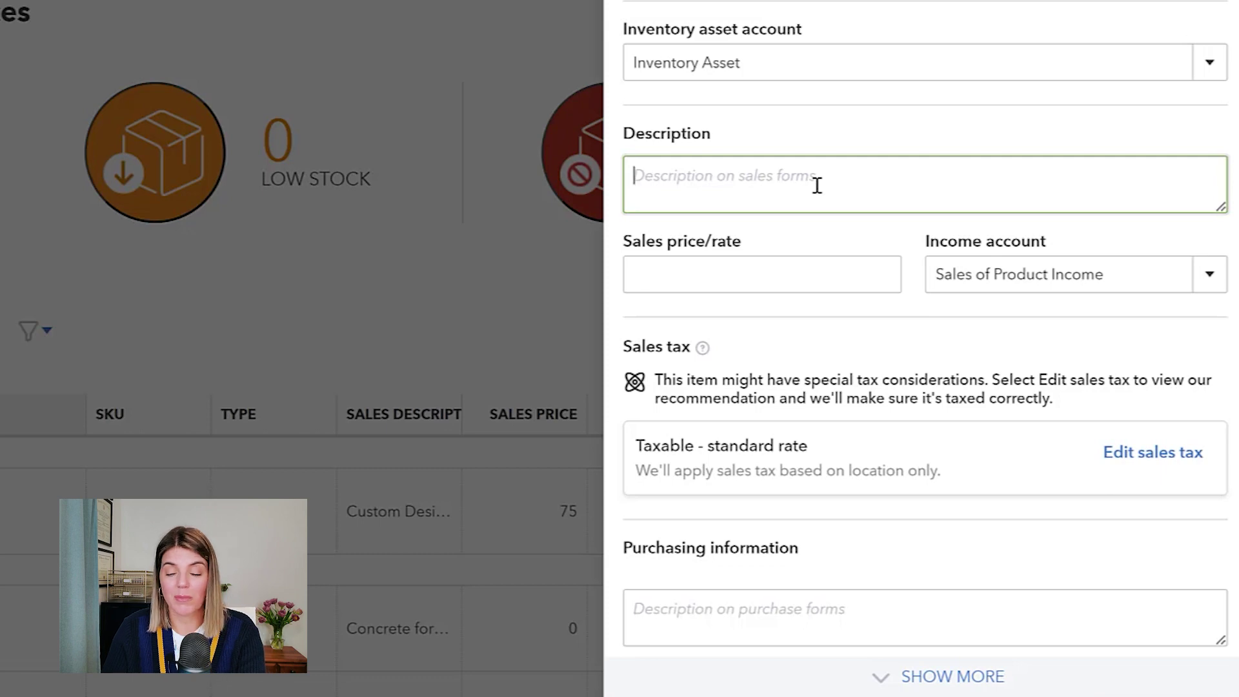
{"action": "type", "text": "Tu"}
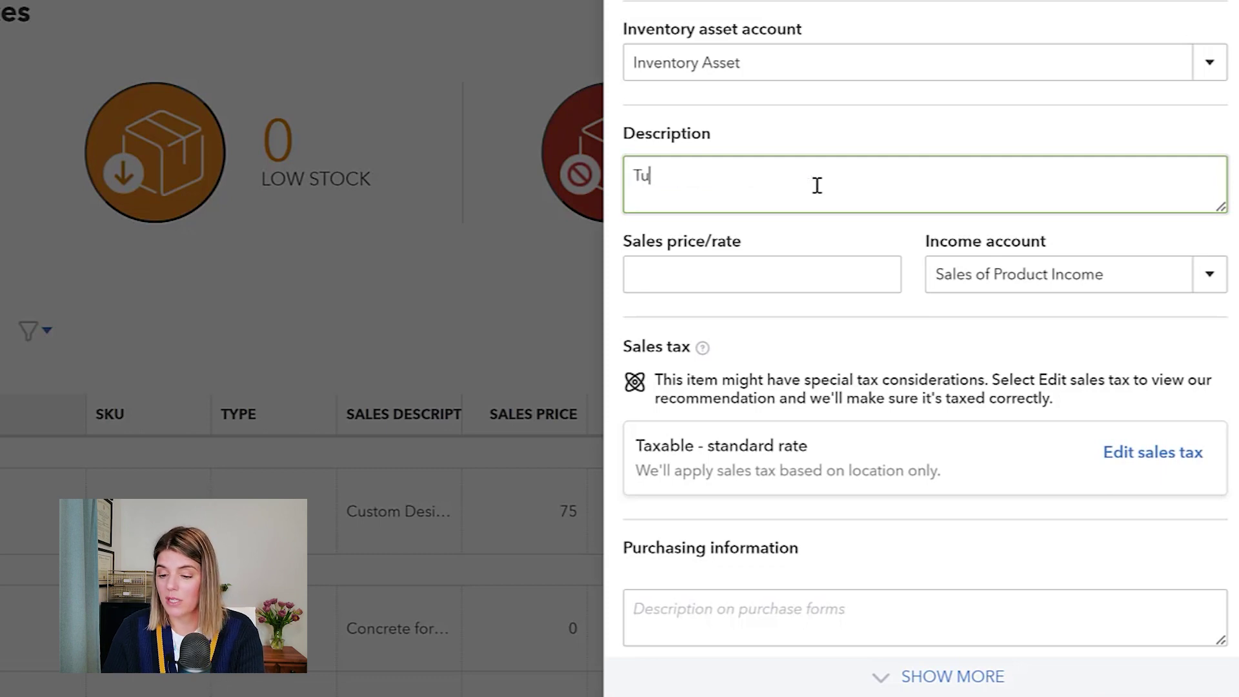
{"action": "type", "text": "lip Bulbs - pink and white"}
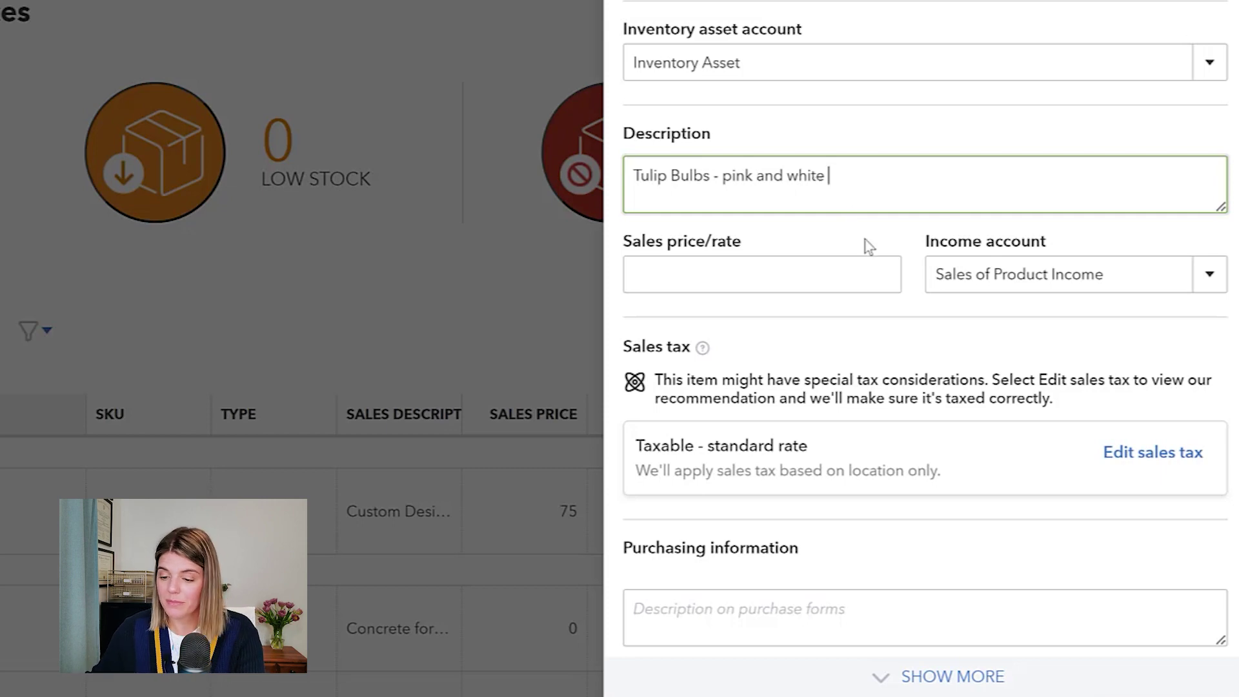
{"action": "left_click", "coordinate": [743, 271]}
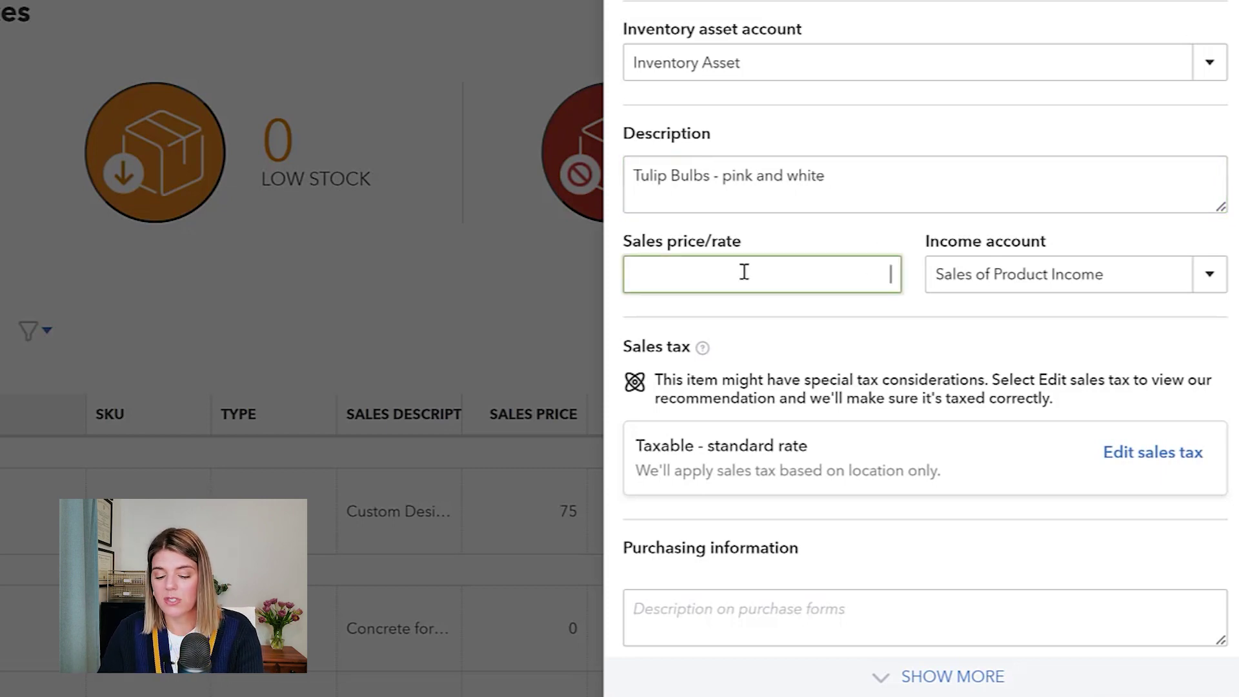
{"action": "type", "text": "5.00"}
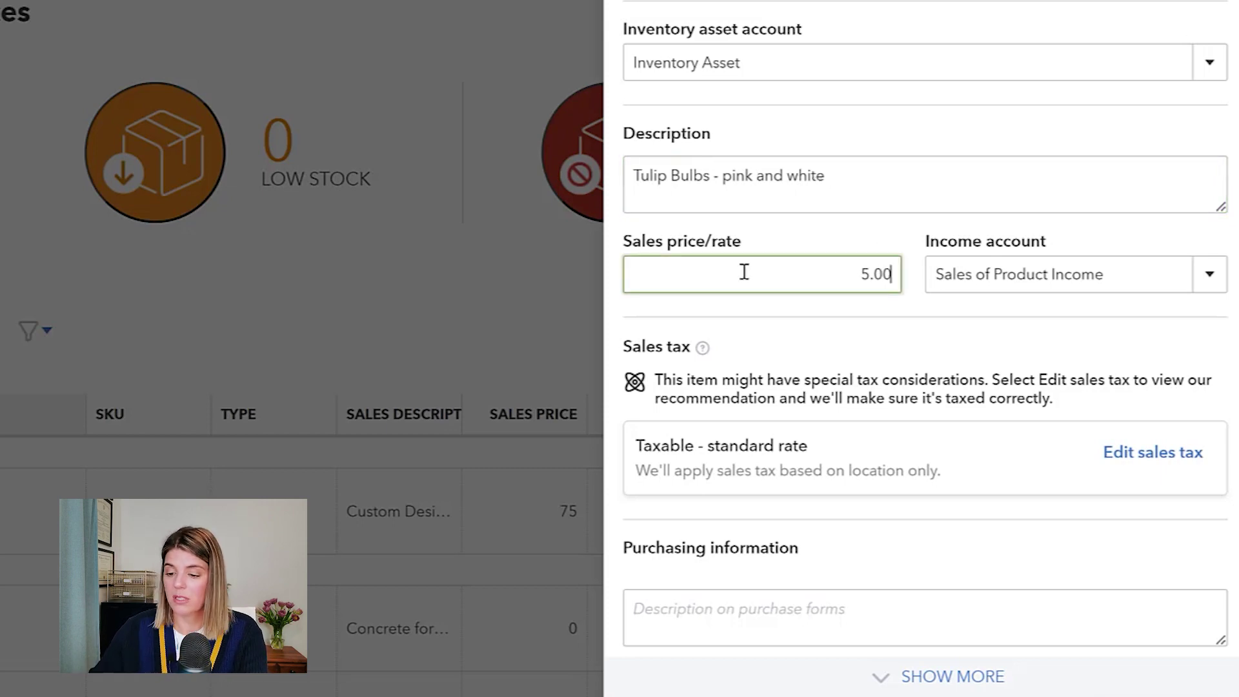
{"action": "left_click", "coordinate": [1209, 274]}
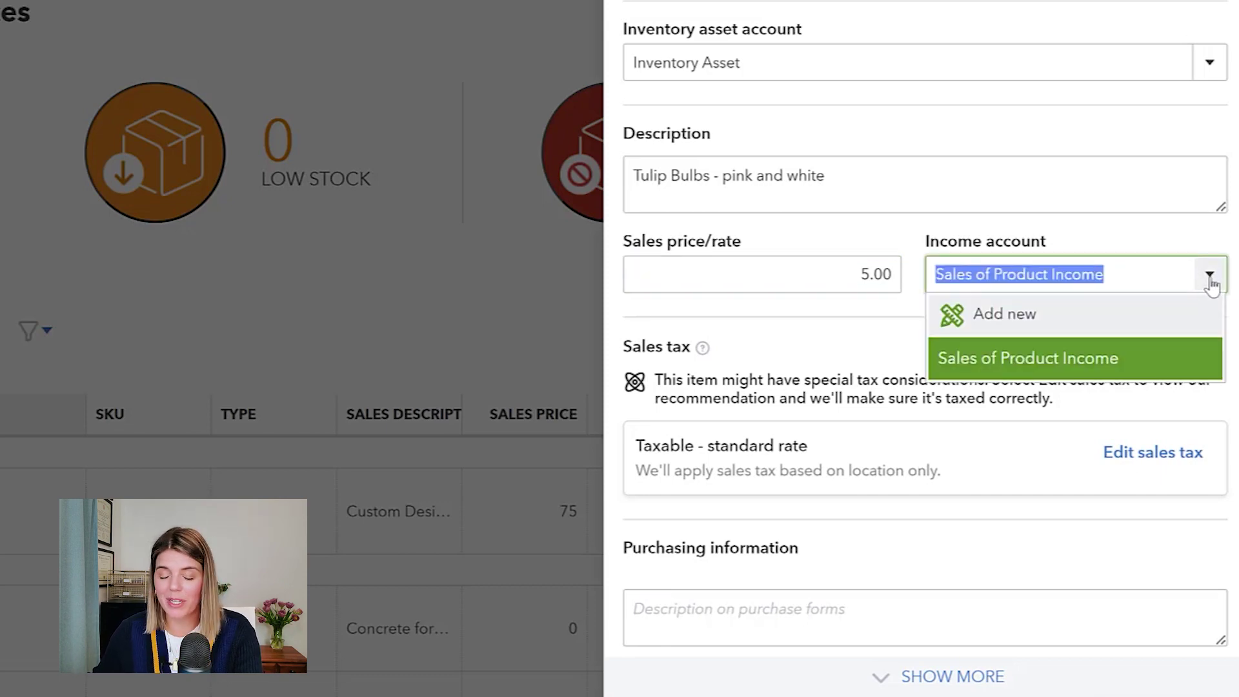
{"action": "left_click", "coordinate": [854, 318]}
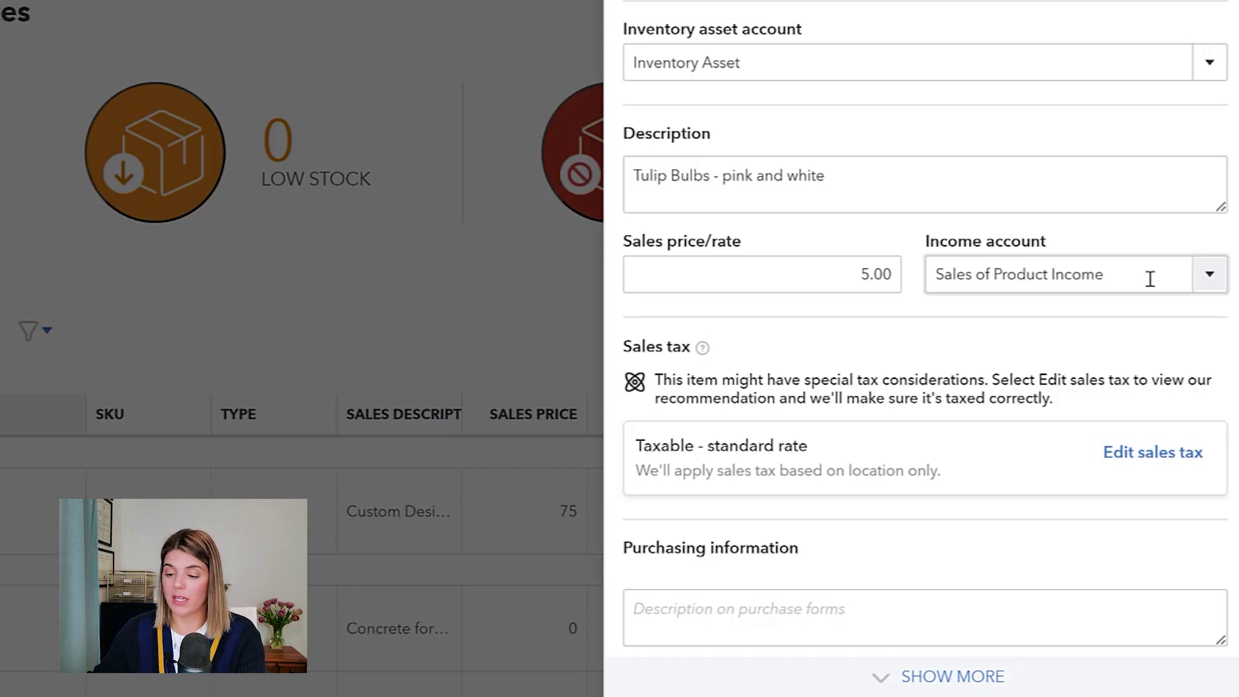
{"action": "scroll", "coordinate": [982, 295], "scroll_direction": "down", "scroll_amount": 3}
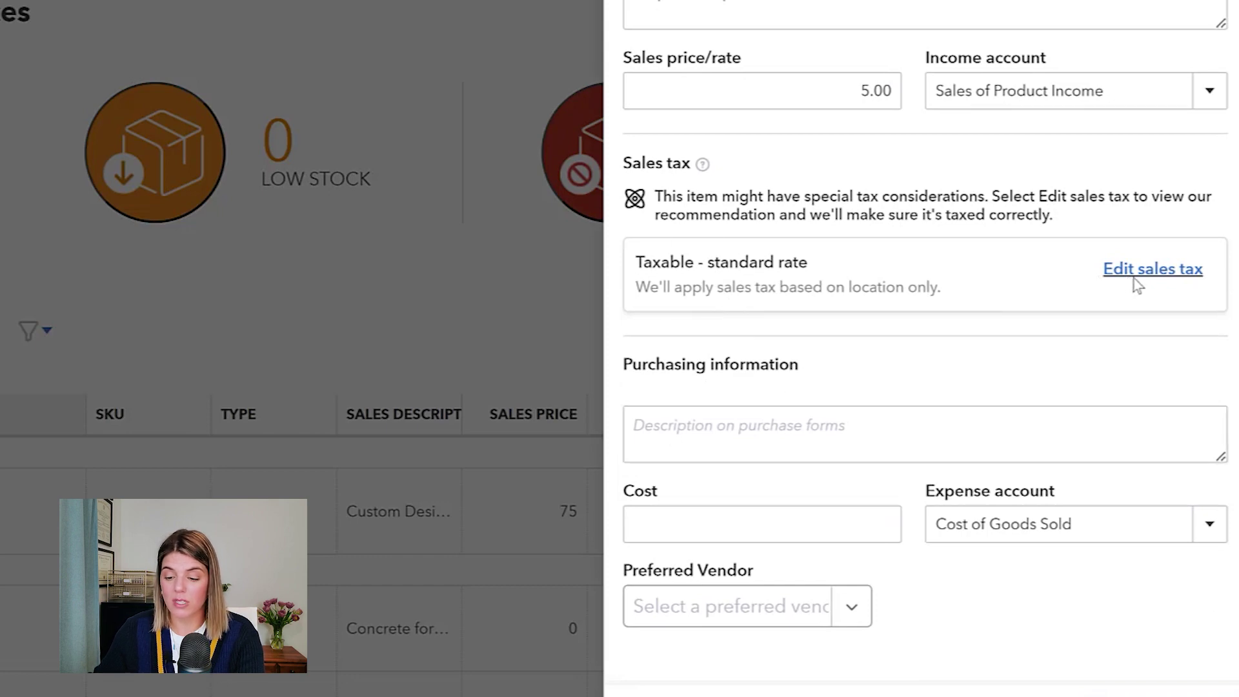
{"action": "left_click", "coordinate": [710, 445]}
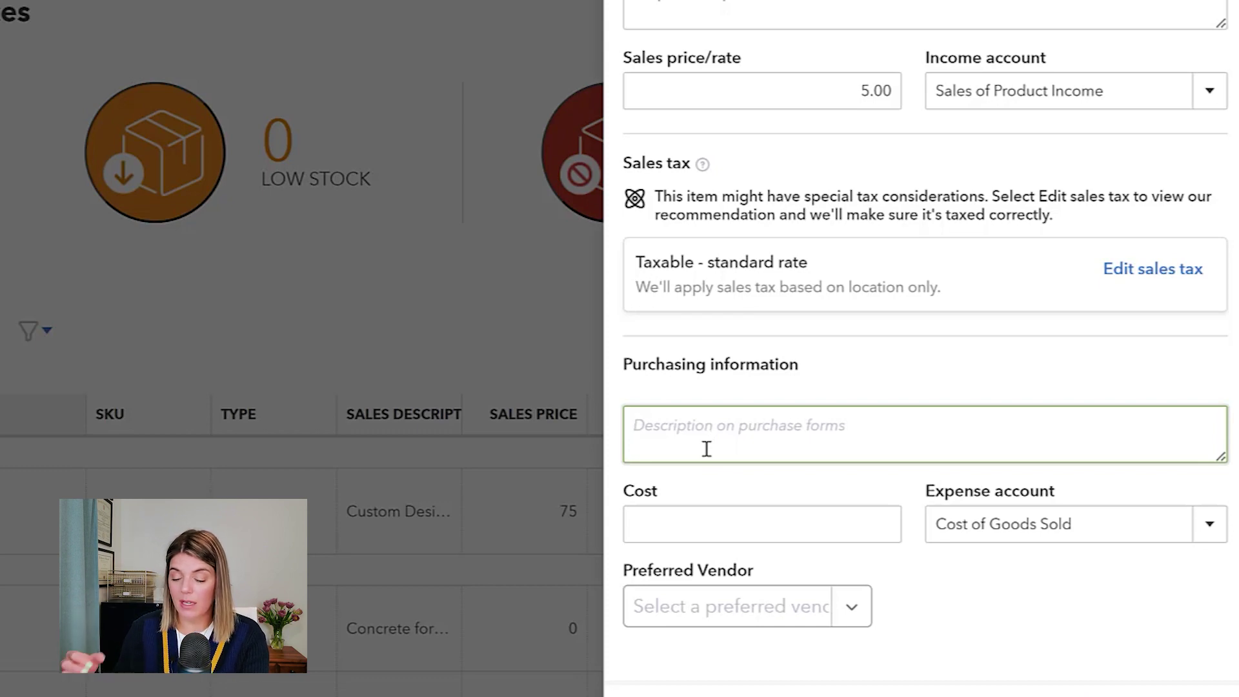
Copy the sales description into the purchase description and enter a 2.50 cost.
{"action": "left_click_drag", "start_coordinate": [829, 3], "coordinate": [235, 3]}
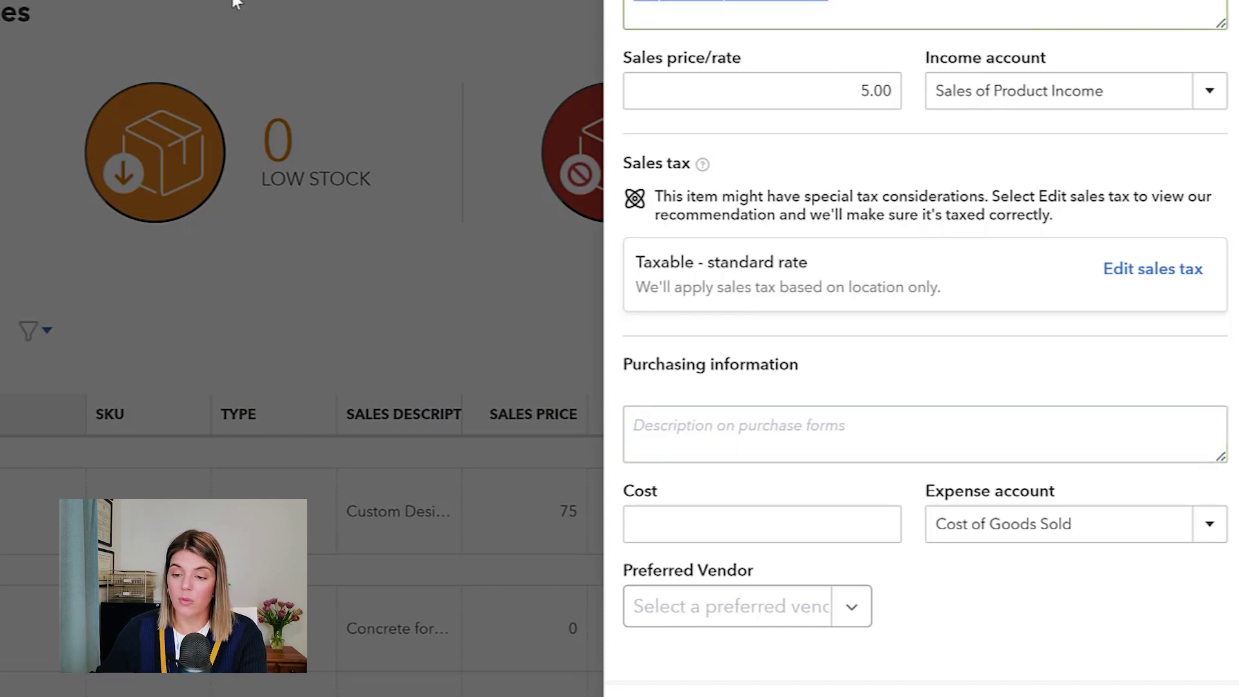
{"action": "left_click", "coordinate": [753, 426]}
{"action": "type", "text": "Tulip Bulbs - pink and white"}
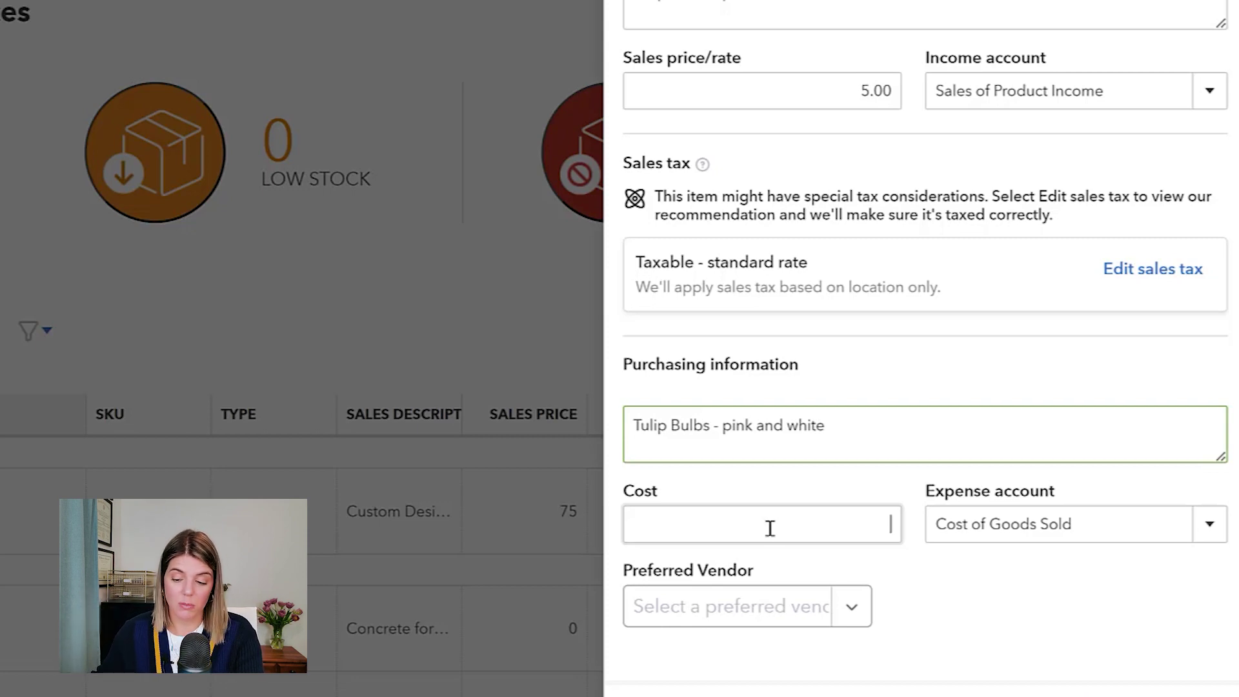
{"action": "left_click", "coordinate": [770, 528]}
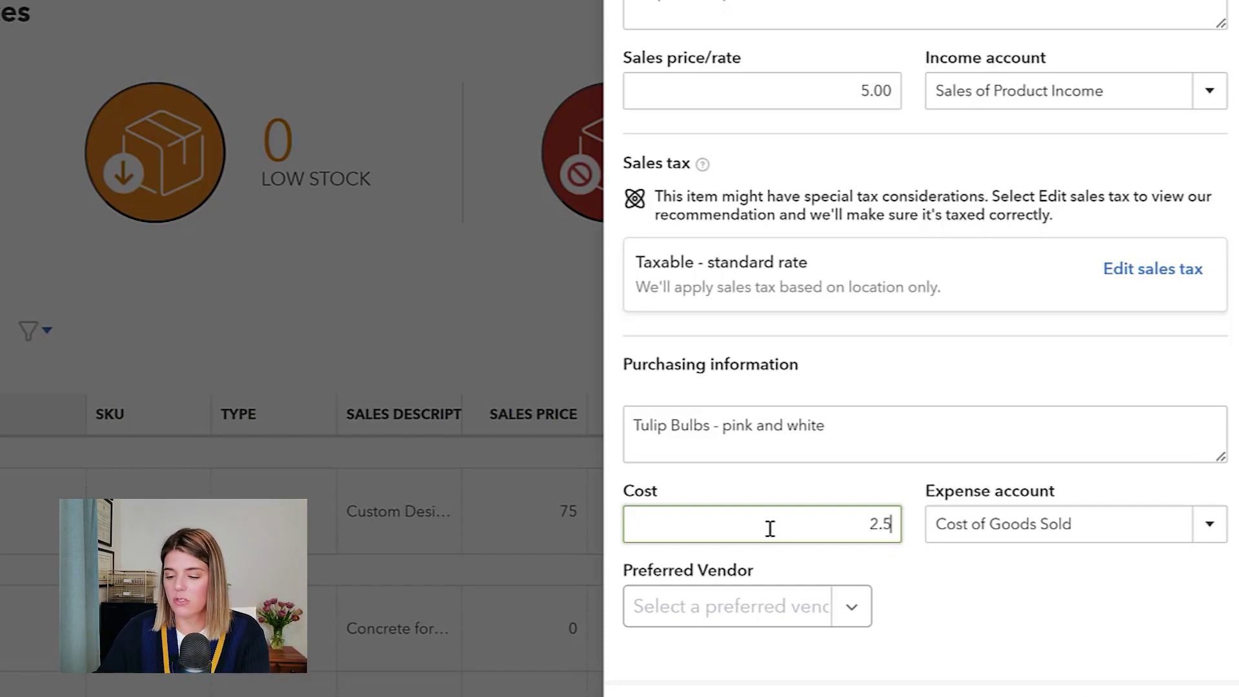
{"action": "left_click", "coordinate": [973, 603]}
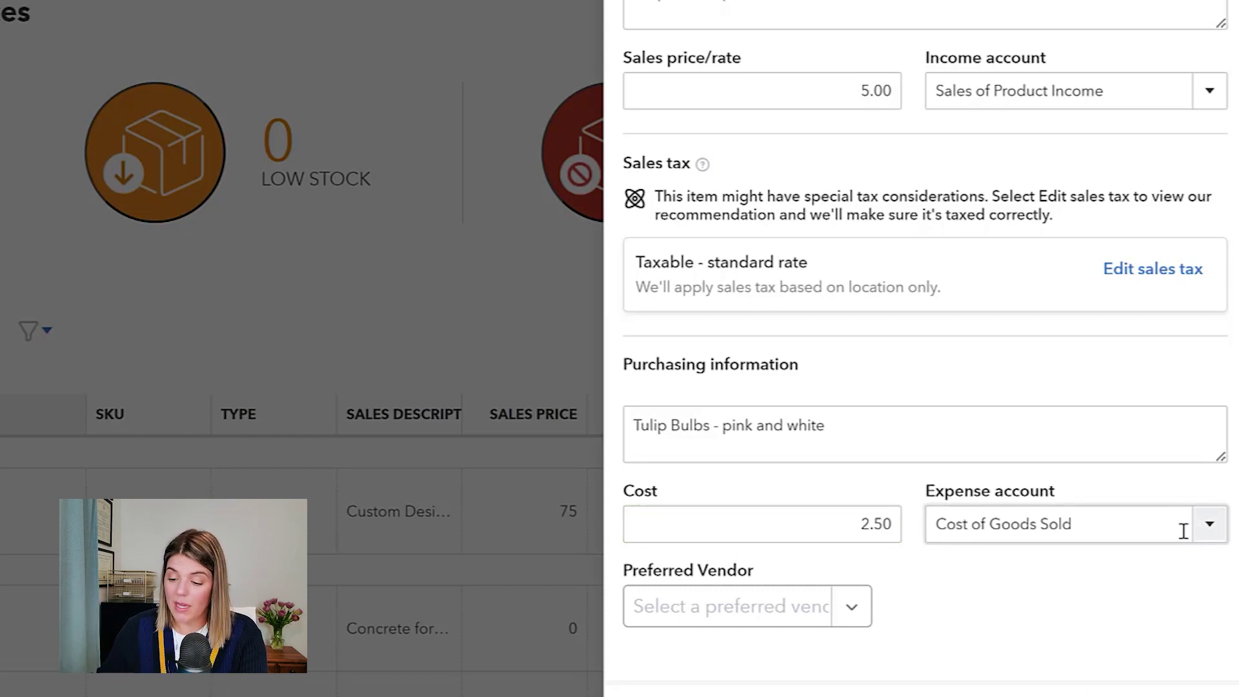
Choose Tania's Nursery as preferred vendor and save the Tulip bulbs item.
{"action": "scroll", "coordinate": [838, 637], "scroll_direction": "down", "scroll_amount": 1}
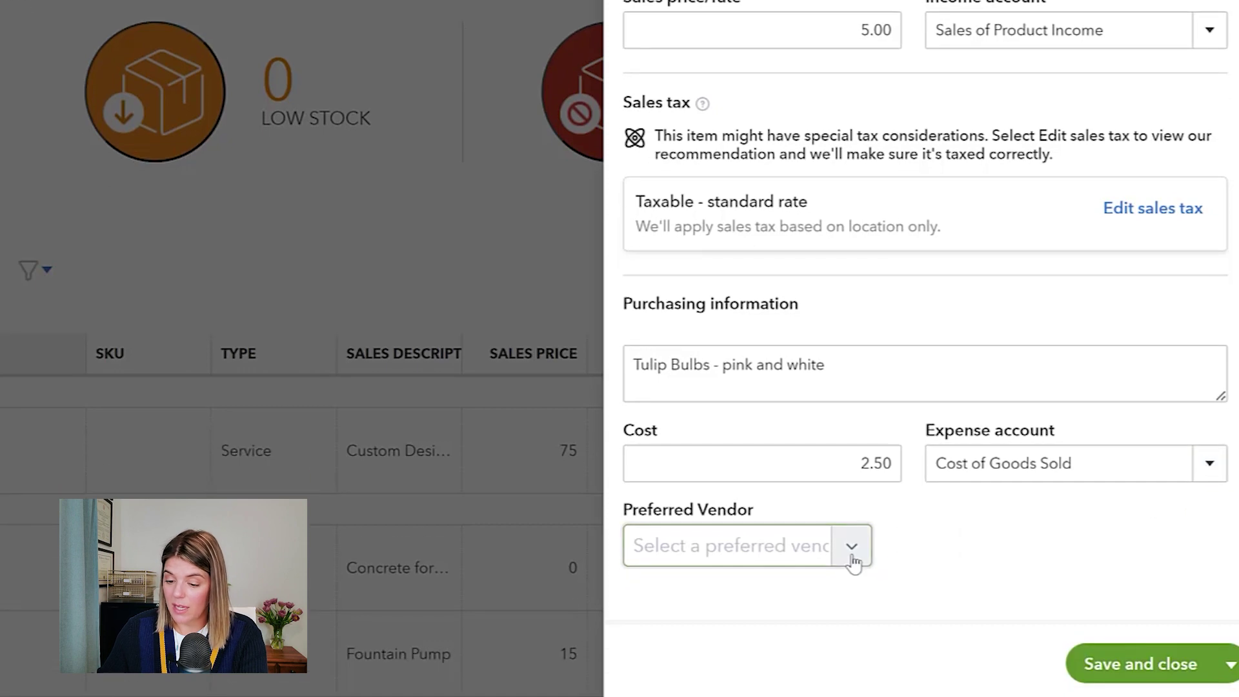
{"action": "left_click", "coordinate": [658, 554]}
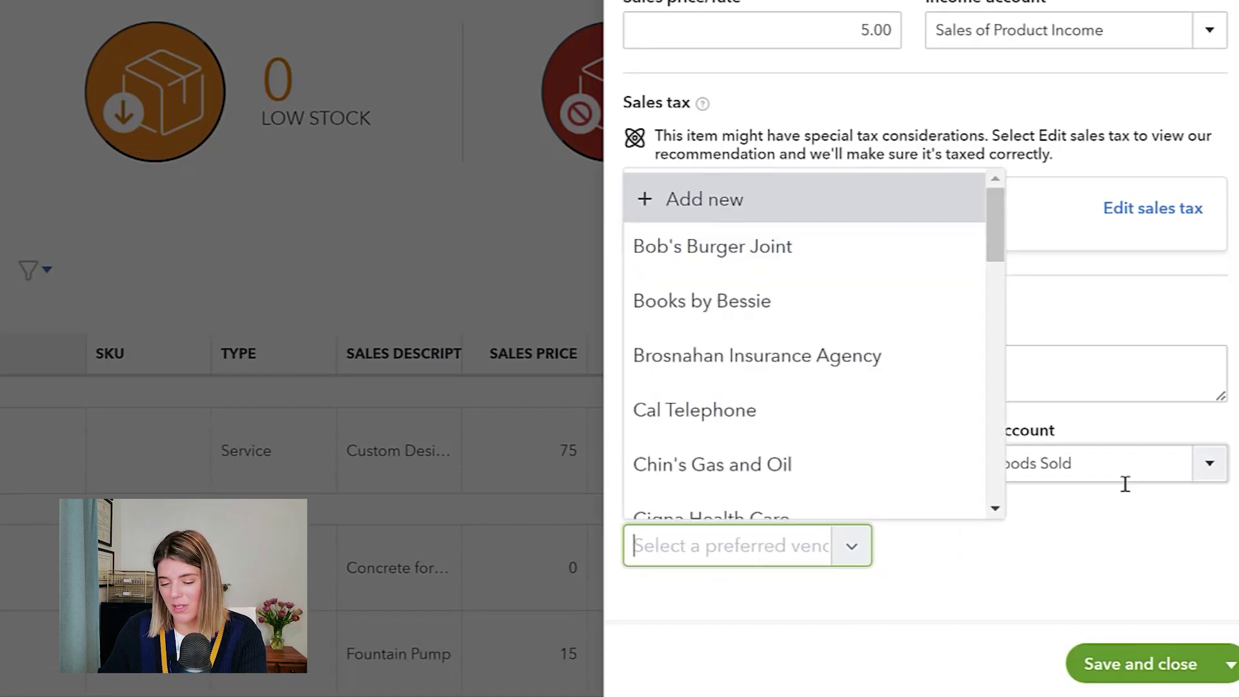
{"action": "scroll", "coordinate": [802, 457], "scroll_direction": "down", "scroll_amount": 2}
{"action": "scroll", "coordinate": [802, 456], "scroll_direction": "down", "scroll_amount": 10}
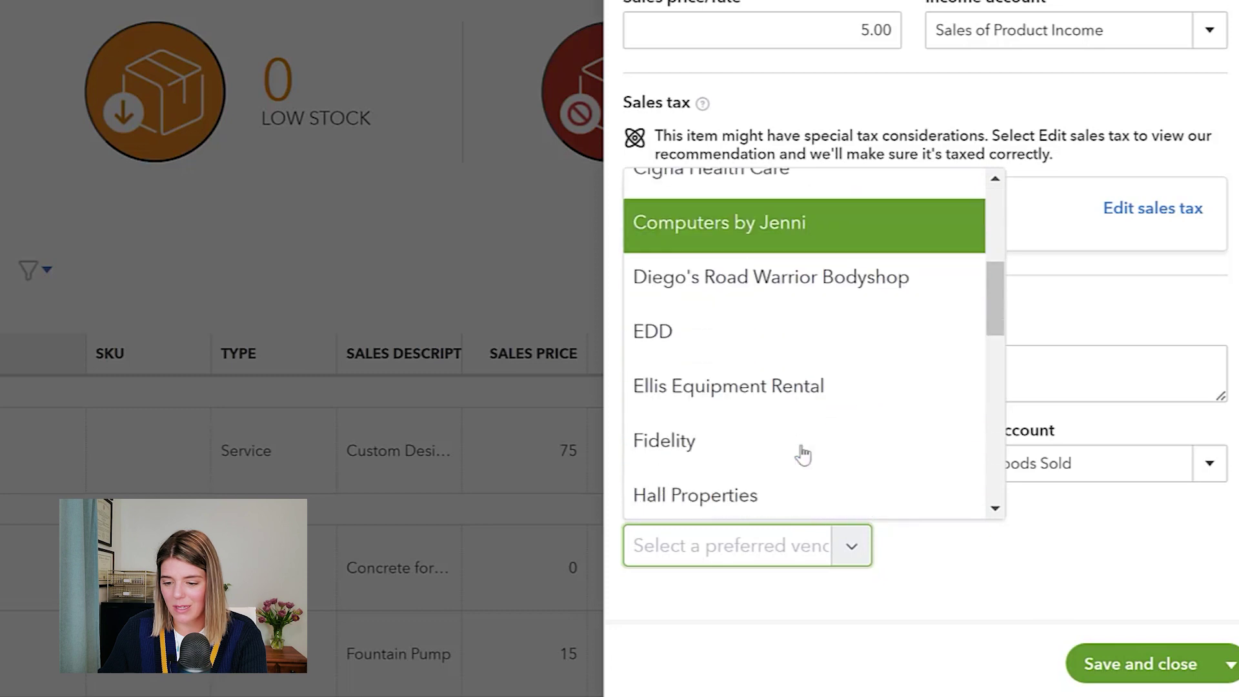
{"action": "left_click", "coordinate": [774, 405]}
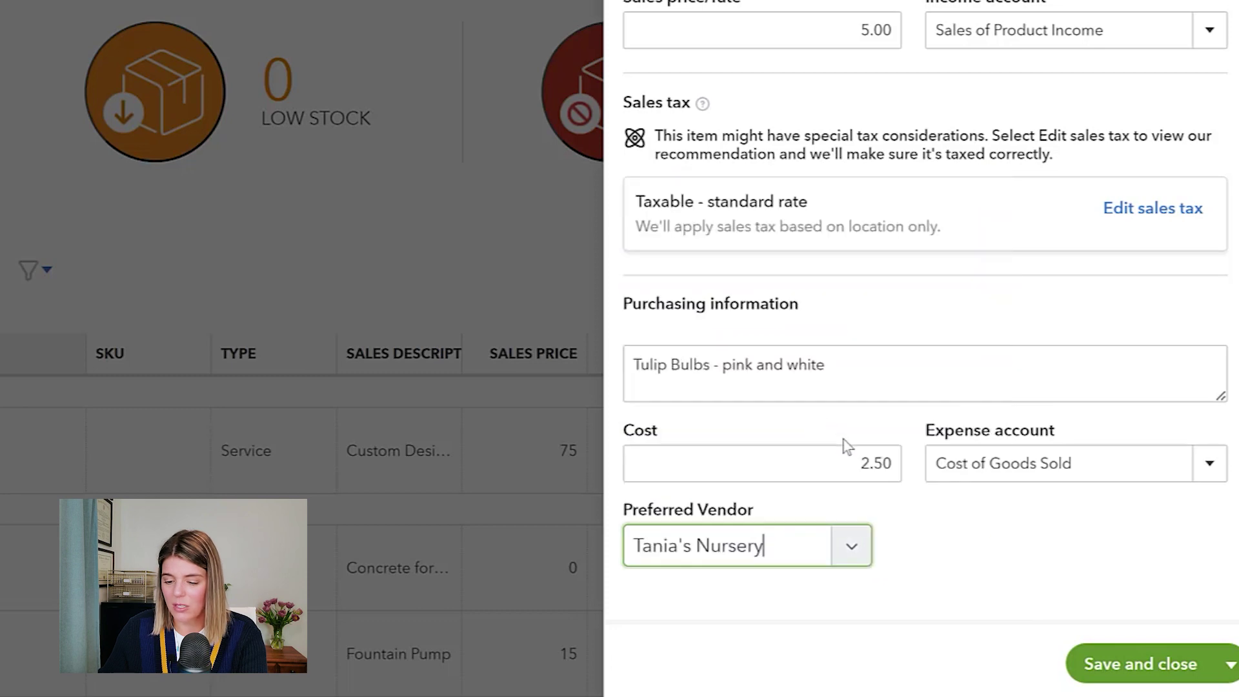
{"action": "left_click", "coordinate": [1155, 665]}
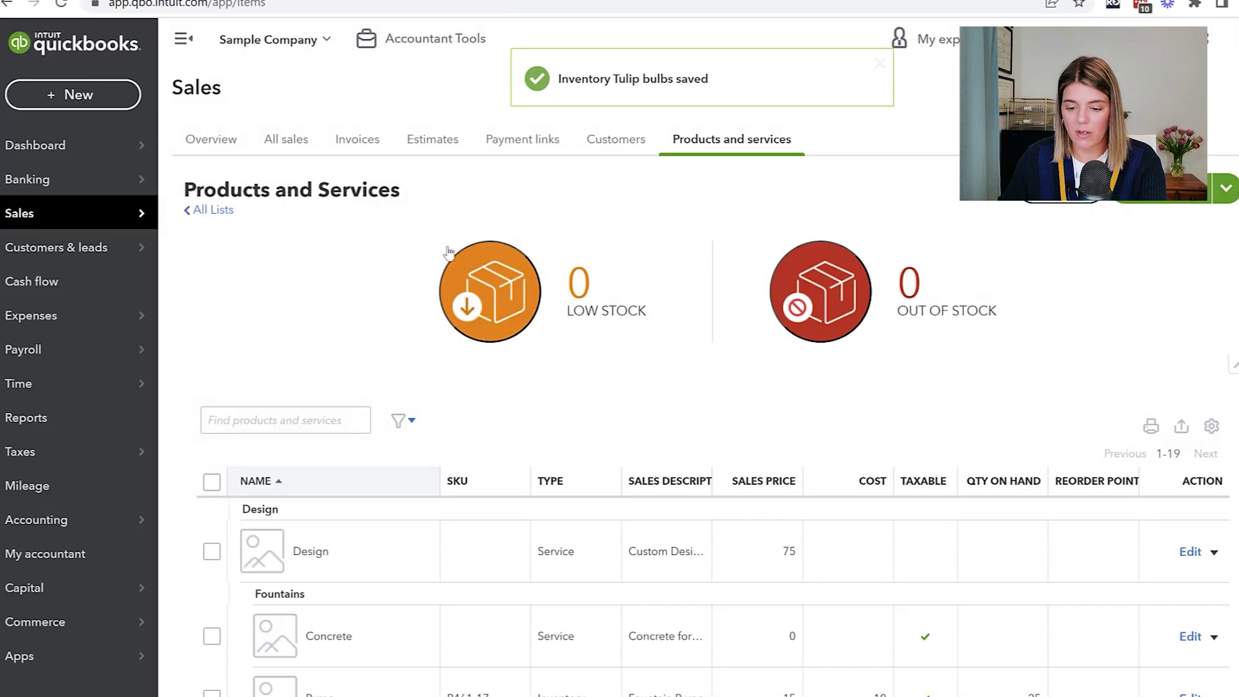
Check Tulip bulbs shows 100 on hand, then go to the Sales Invoices list.
{"action": "scroll", "coordinate": [448, 252], "scroll_direction": "down", "scroll_amount": 15}
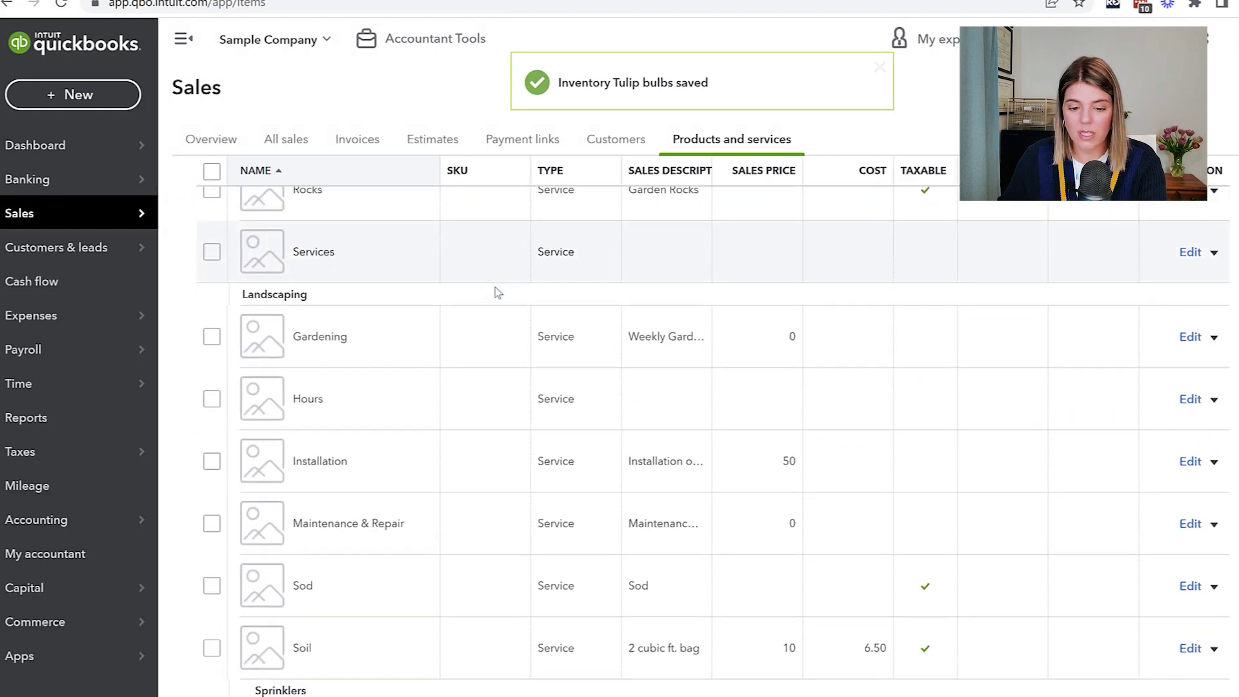
{"action": "scroll", "coordinate": [298, 312], "scroll_direction": "up", "scroll_amount": 3}
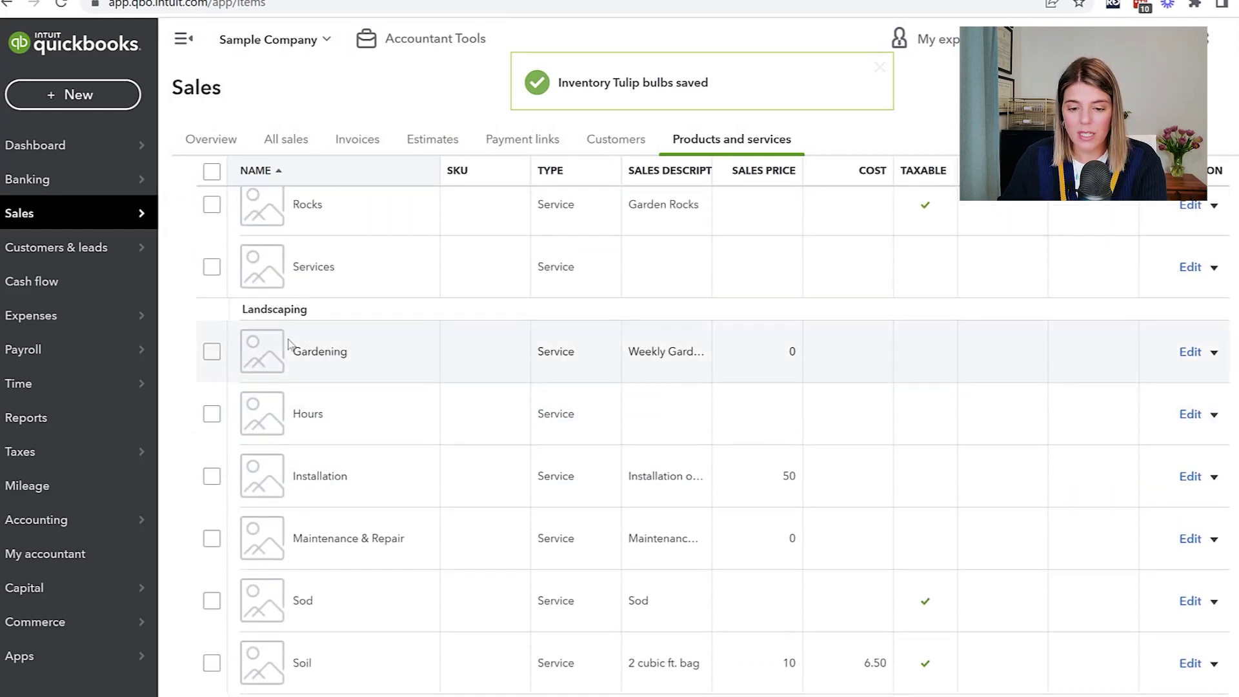
{"action": "scroll", "coordinate": [333, 401], "scroll_direction": "down", "scroll_amount": 5}
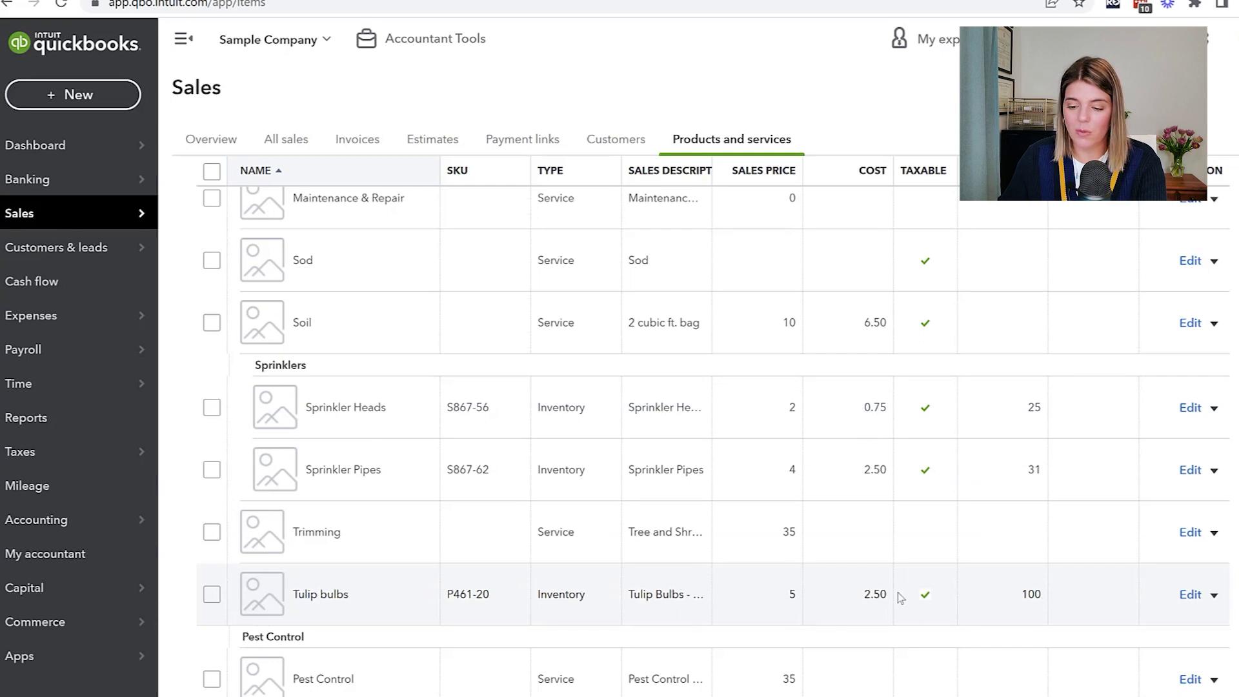
{"action": "mouse_move", "coordinate": [145, 212]}
{"action": "left_click", "coordinate": [218, 284]}
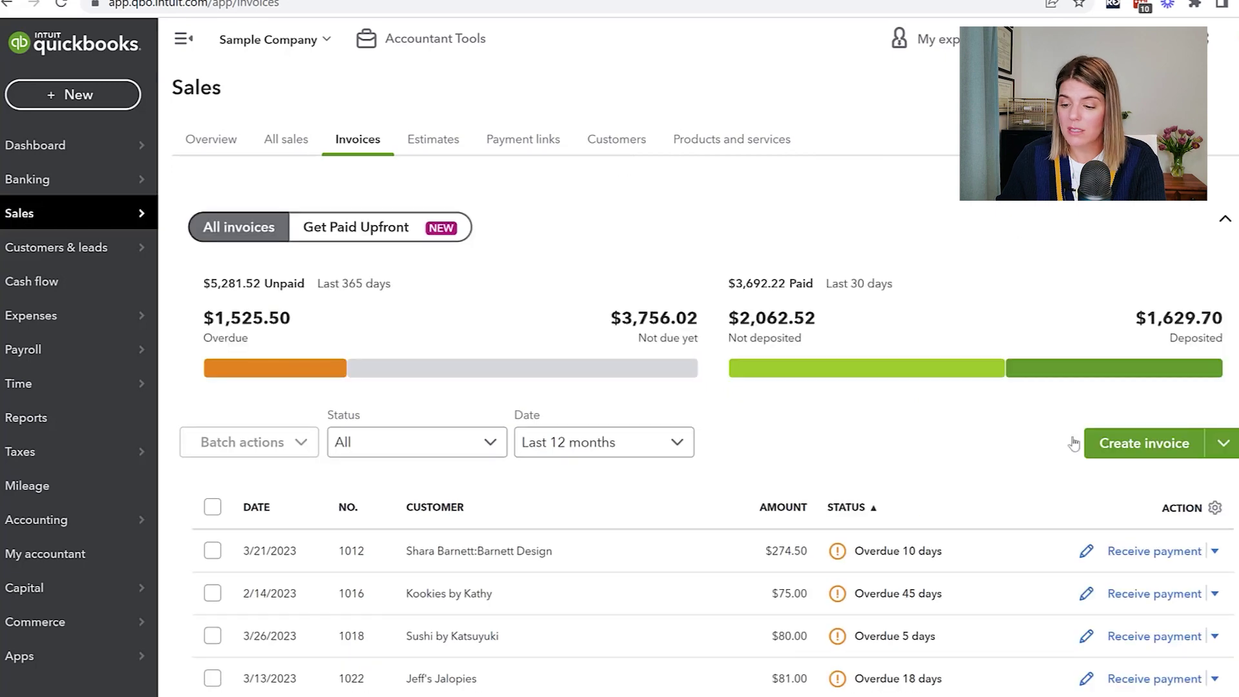
Start a new invoice for the customer with Tulip bulbs on the first line.
{"action": "scroll", "coordinate": [1135, 446], "scroll_direction": "down", "scroll_amount": 2}
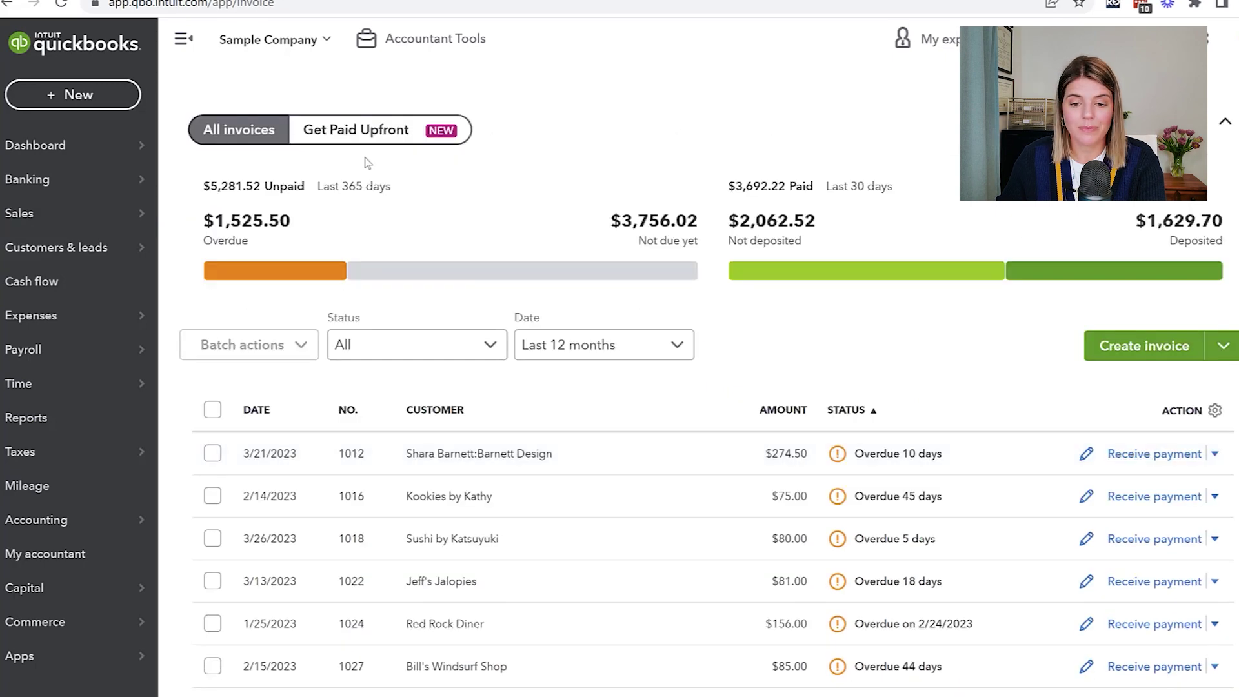
{"action": "key", "text": "ctrl+alt+i"}
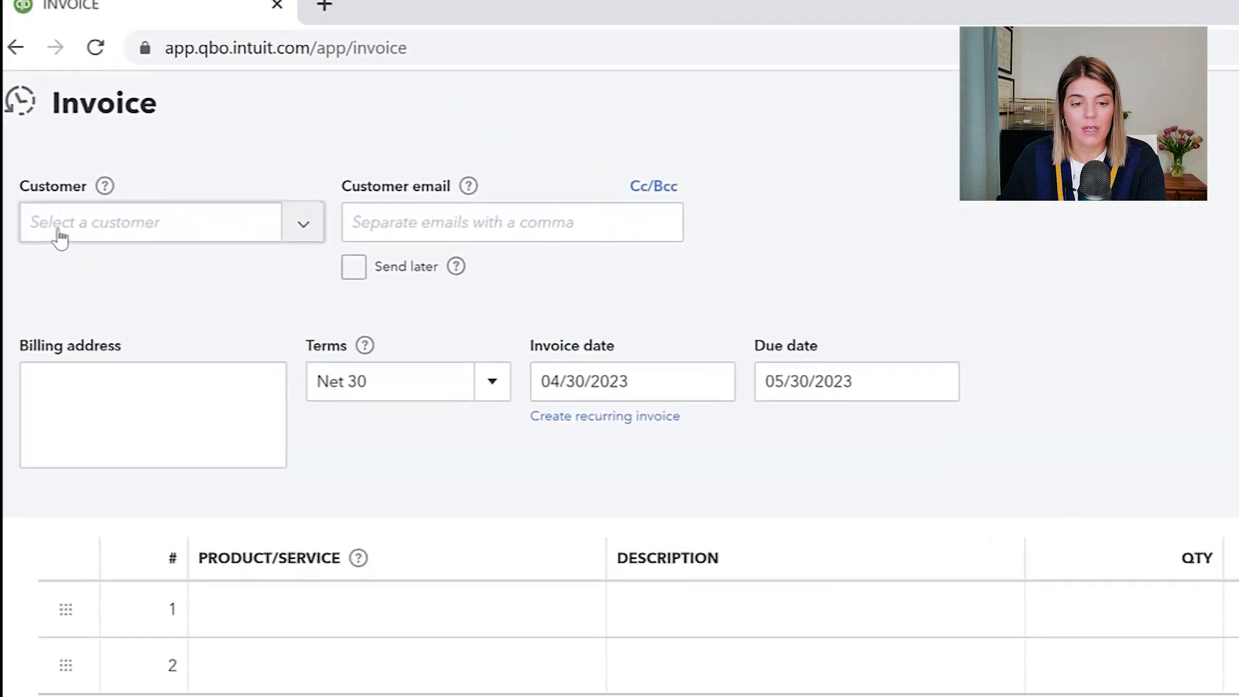
{"action": "left_click", "coordinate": [60, 238]}
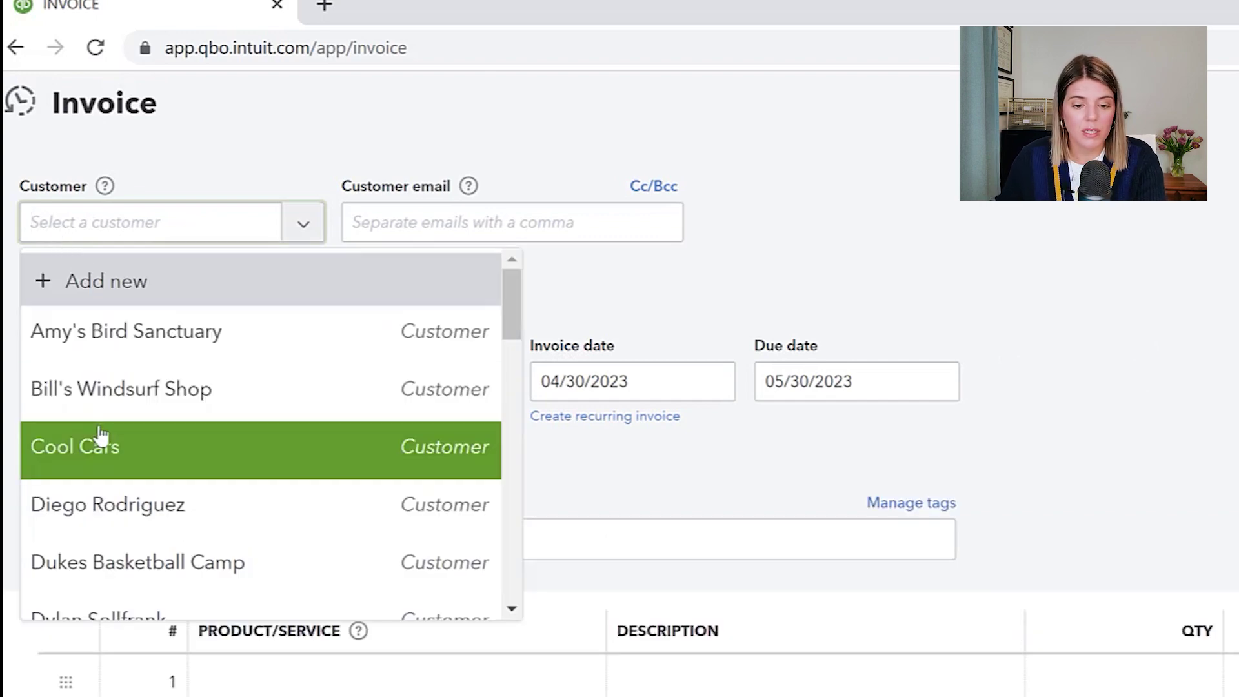
{"action": "left_click", "coordinate": [107, 504]}
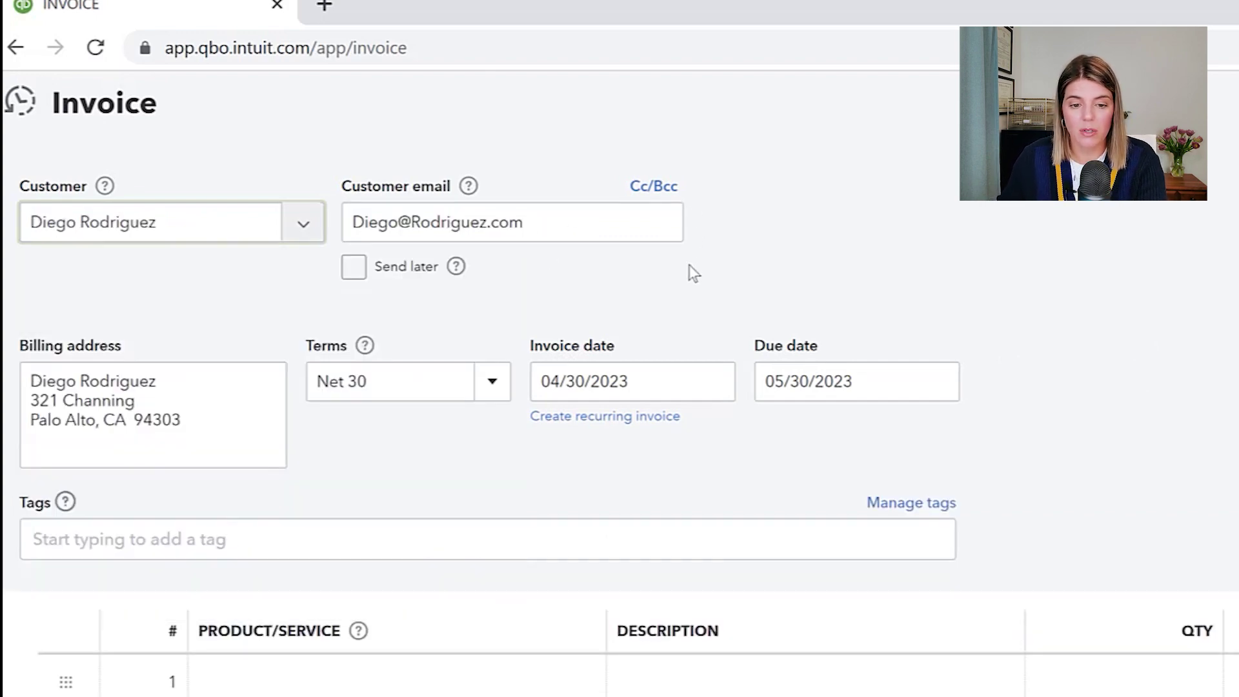
{"action": "scroll", "coordinate": [437, 459], "scroll_direction": "down", "scroll_amount": 6}
{"action": "left_click", "coordinate": [365, 289]}
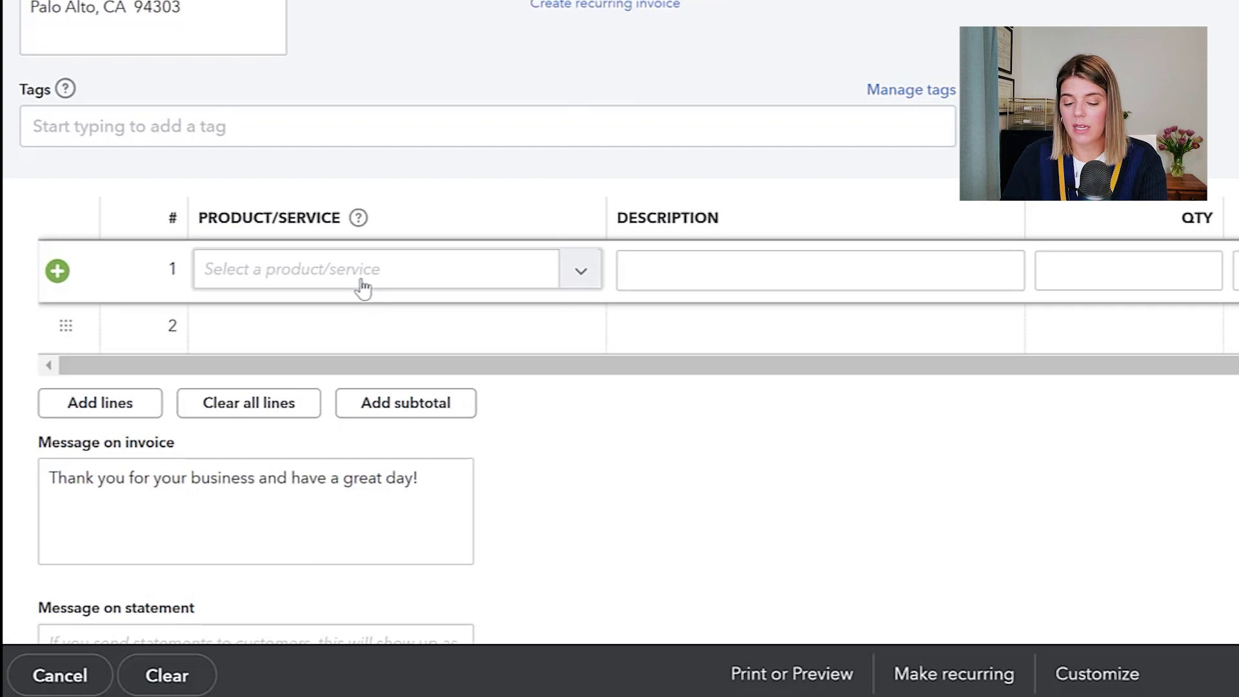
{"action": "left_click", "coordinate": [364, 289]}
{"action": "type", "text": "tulip"}
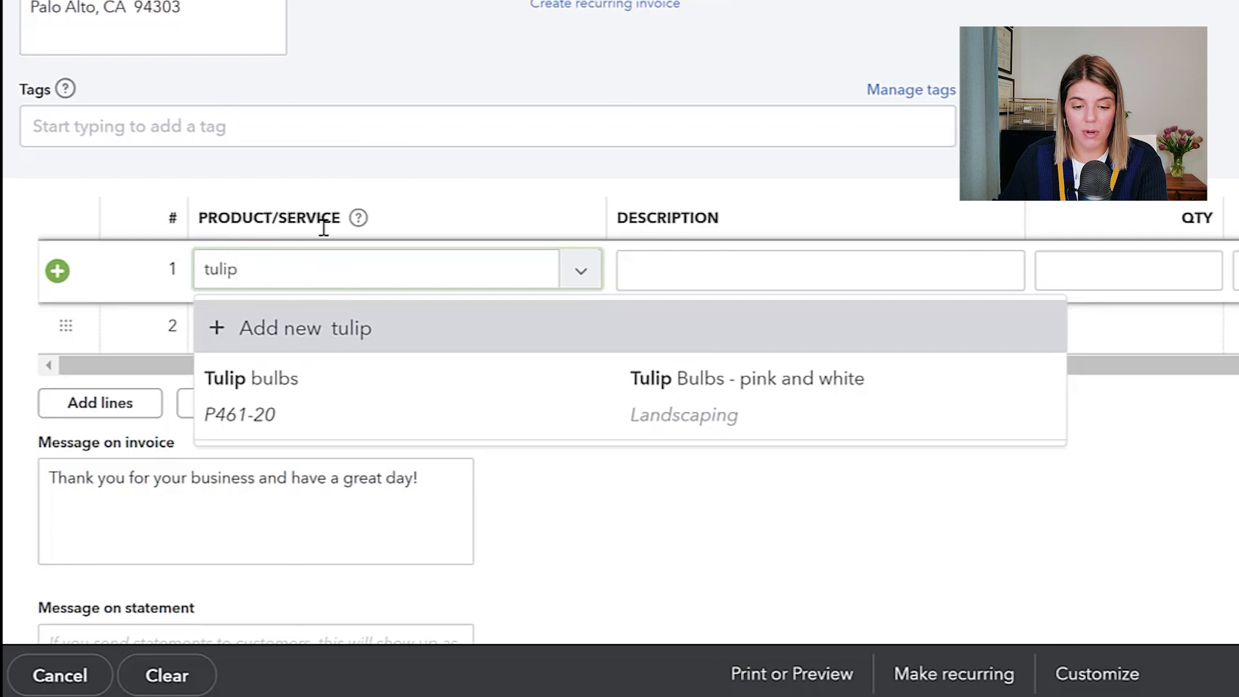
{"action": "left_click", "coordinate": [277, 386]}
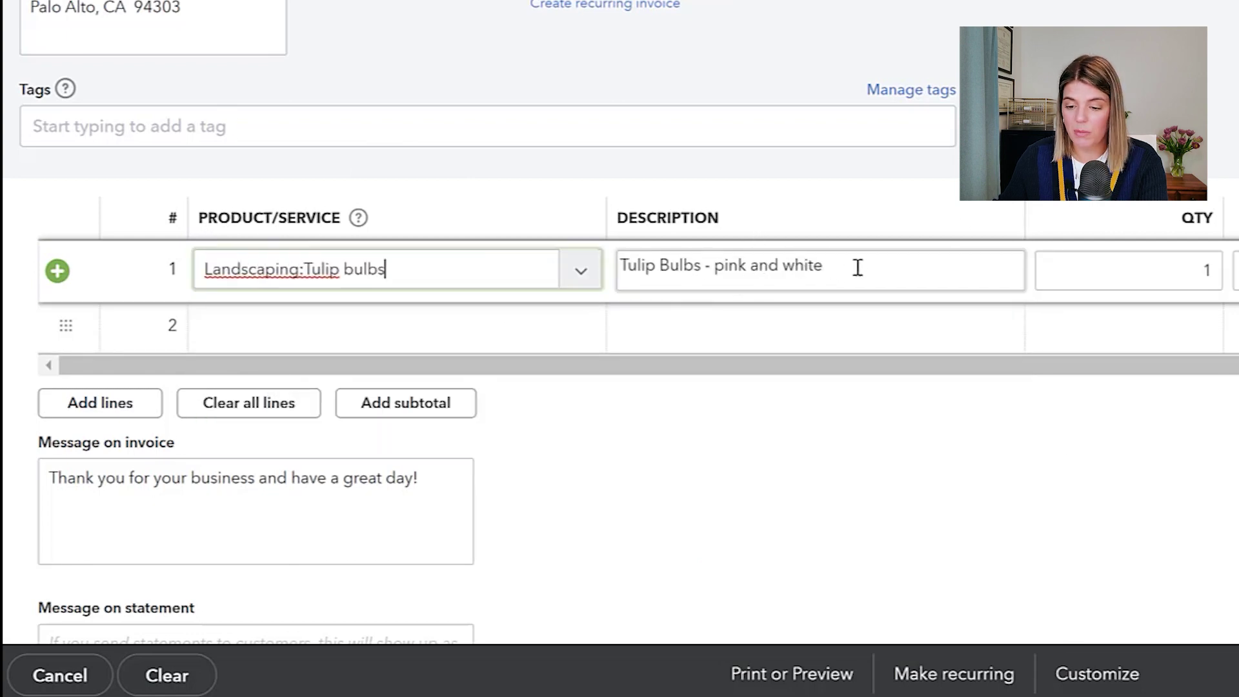
Set the tulip bulbs quantity to 10 for $50.00, then save and send invoice #1038.
{"action": "left_click", "coordinate": [1049, 275]}
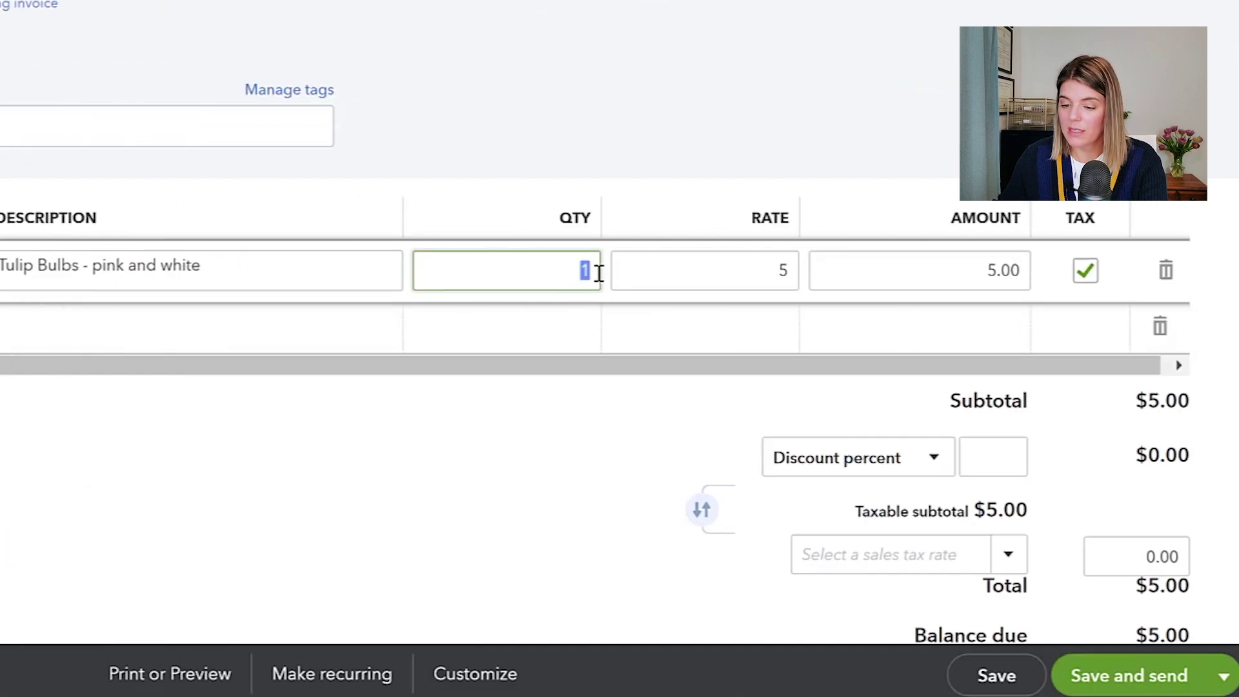
{"action": "left_click", "coordinate": [546, 271]}
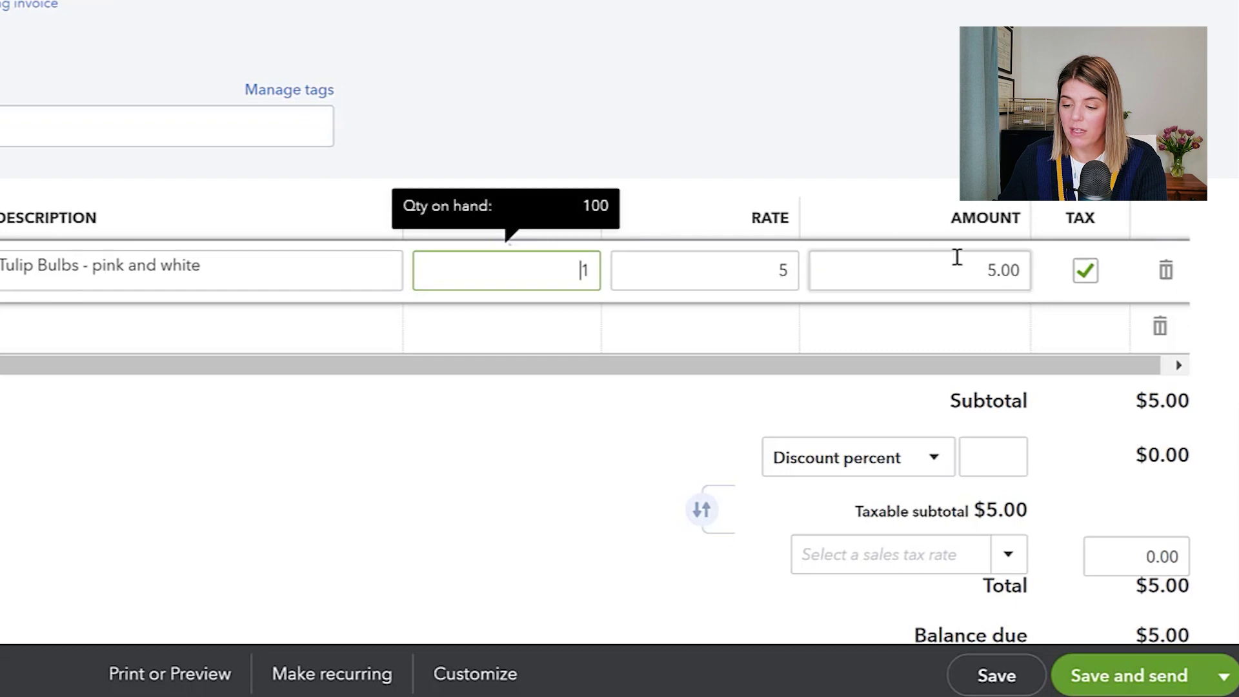
{"action": "left_click", "coordinate": [484, 284]}
{"action": "type", "text": "10"}
{"action": "left_click", "coordinate": [879, 222]}
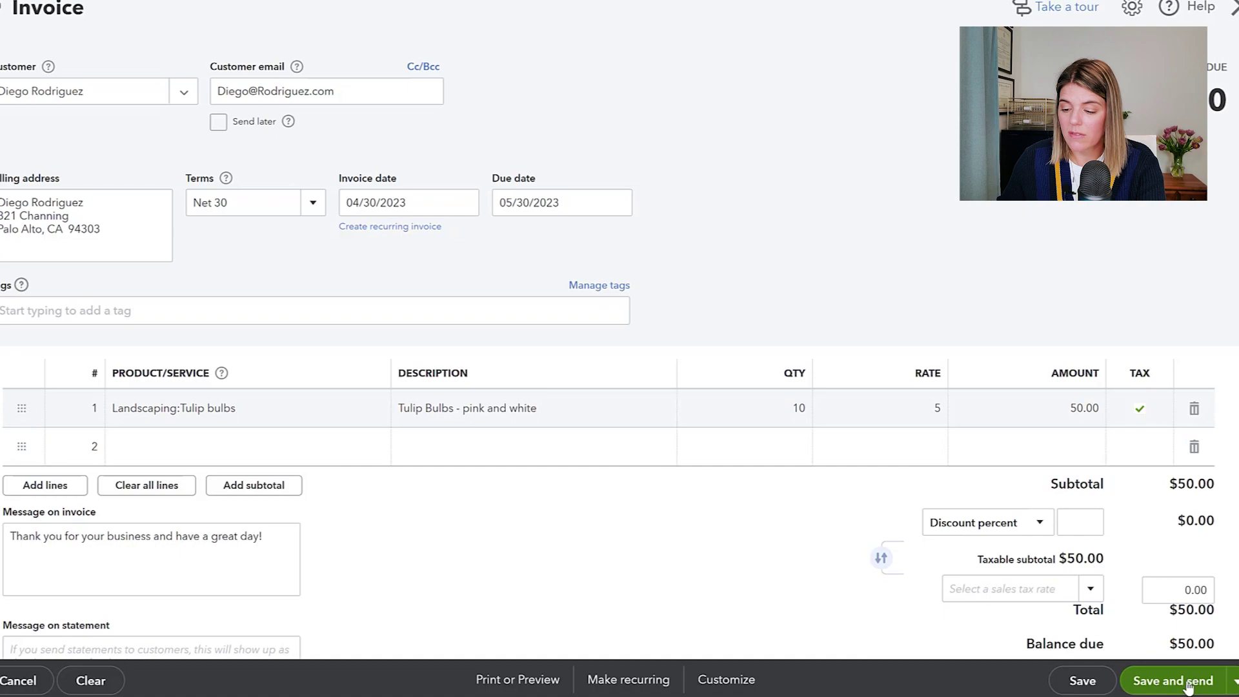
{"action": "left_click", "coordinate": [1181, 683]}
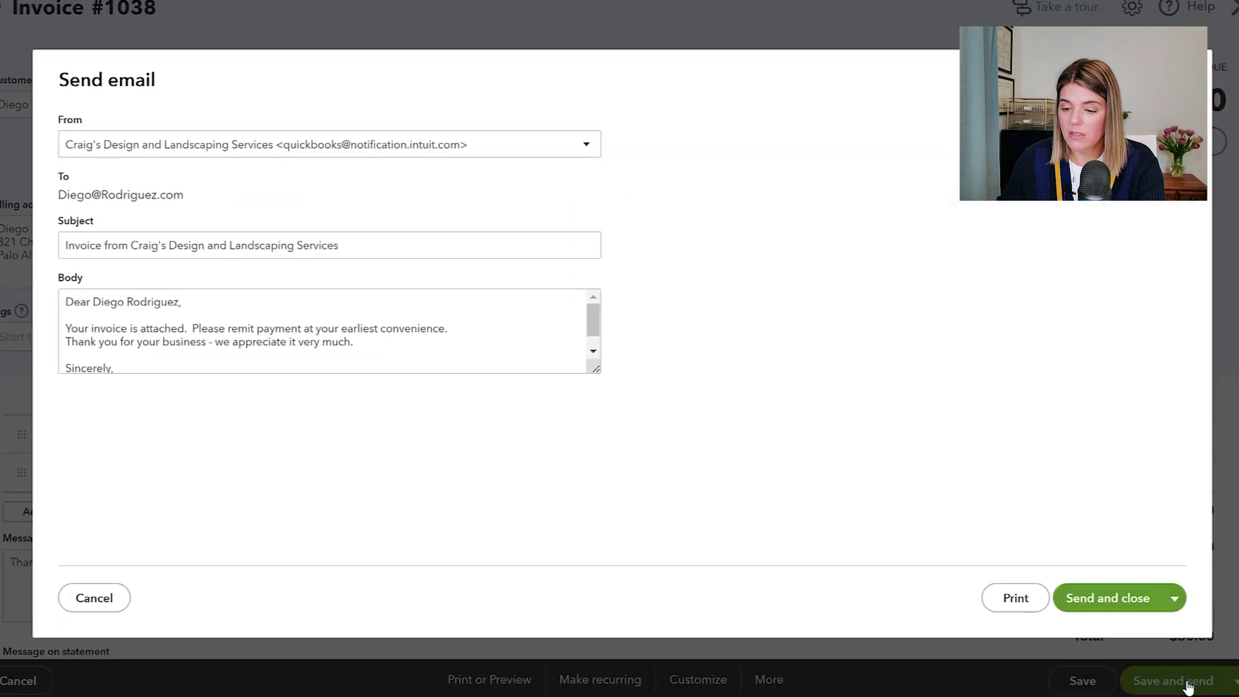
{"action": "left_click", "coordinate": [1108, 597]}
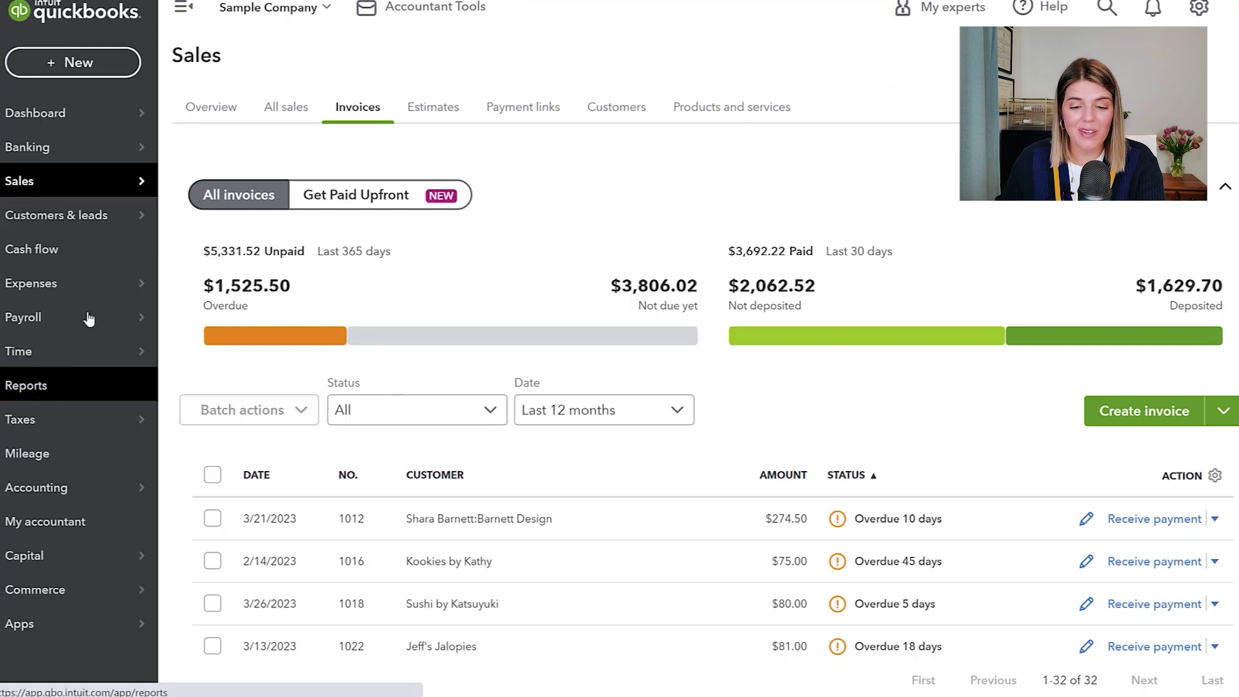
Run Profit and Loss from 04/01/2023 and drill into the $3,869.80 total income.
{"action": "left_click", "coordinate": [25, 385]}
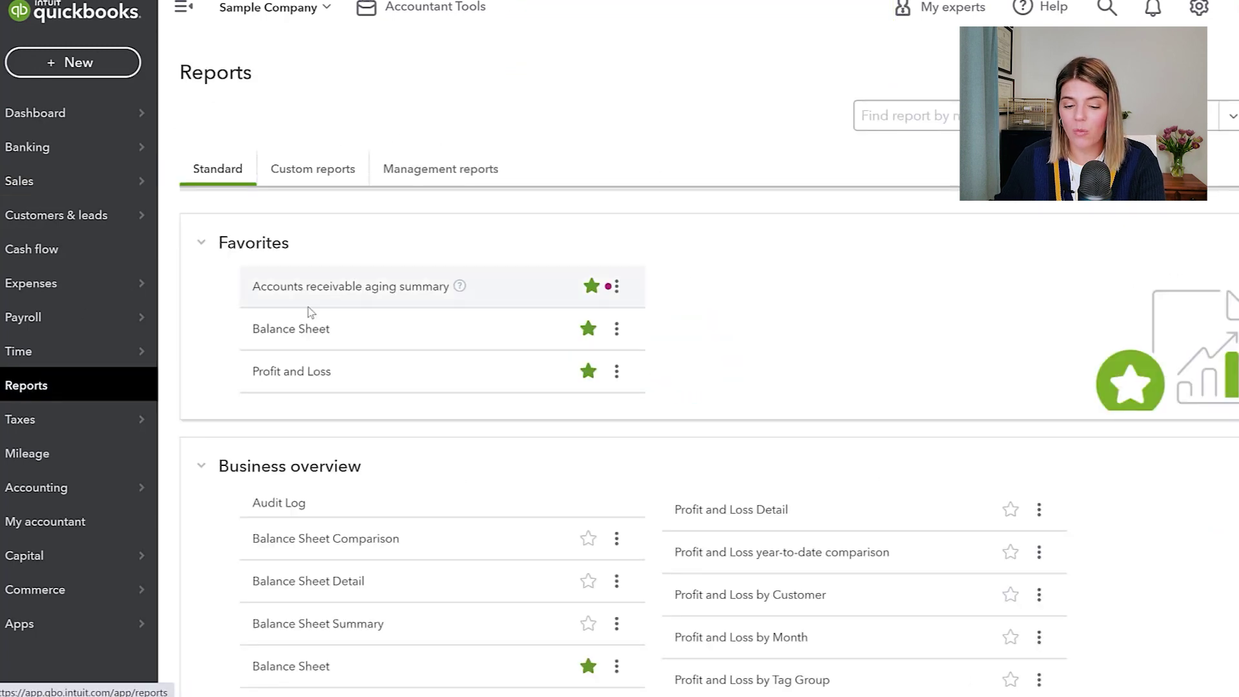
{"action": "left_click", "coordinate": [297, 373]}
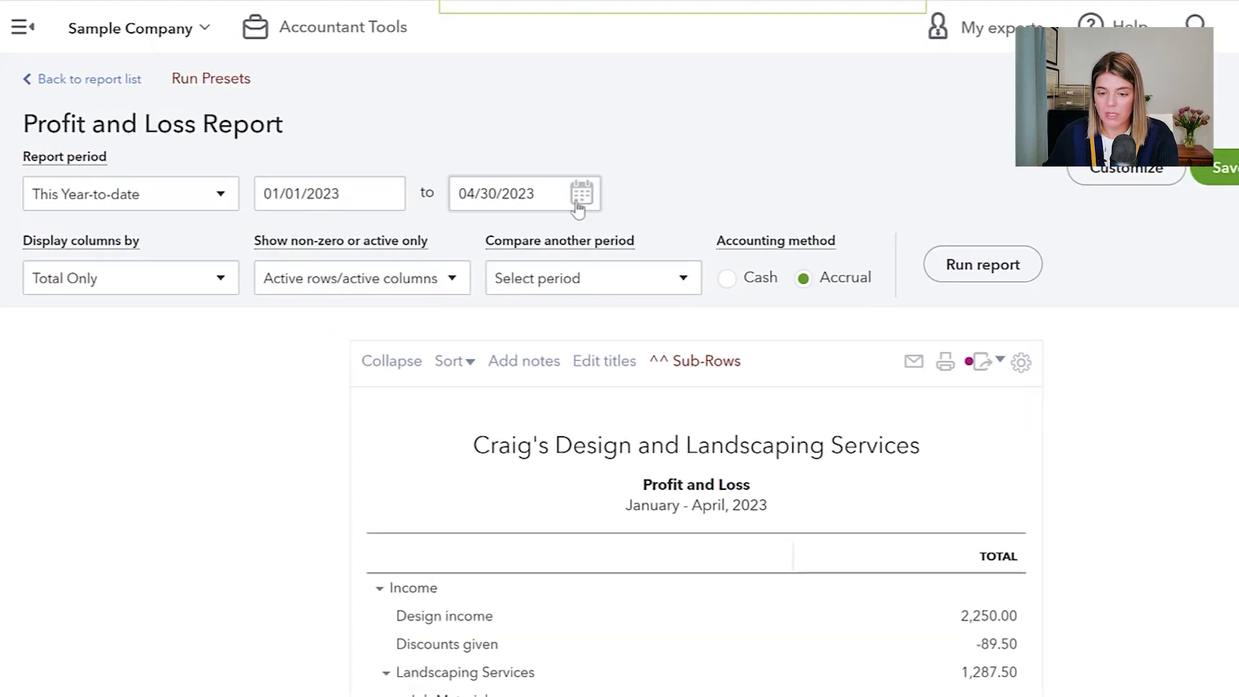
{"action": "left_click", "coordinate": [342, 200]}
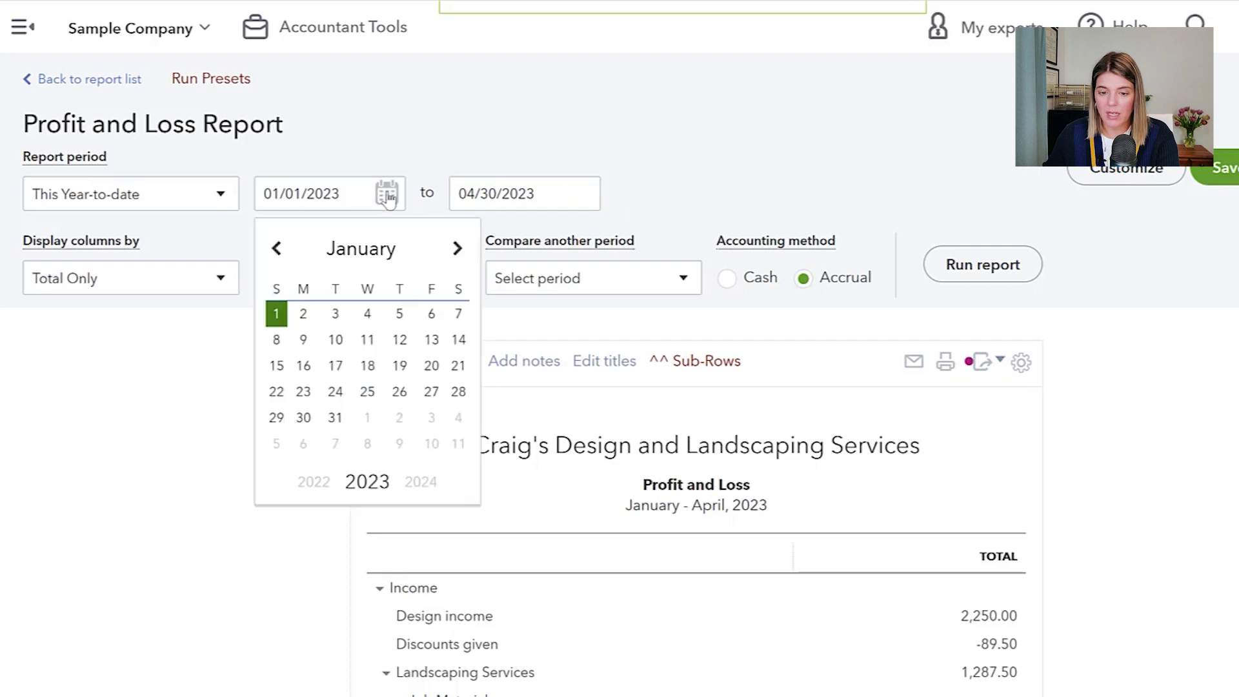
{"action": "left_click", "coordinate": [457, 251]}
{"action": "left_click", "coordinate": [457, 252]}
{"action": "left_click", "coordinate": [457, 252]}
{"action": "left_click", "coordinate": [458, 314]}
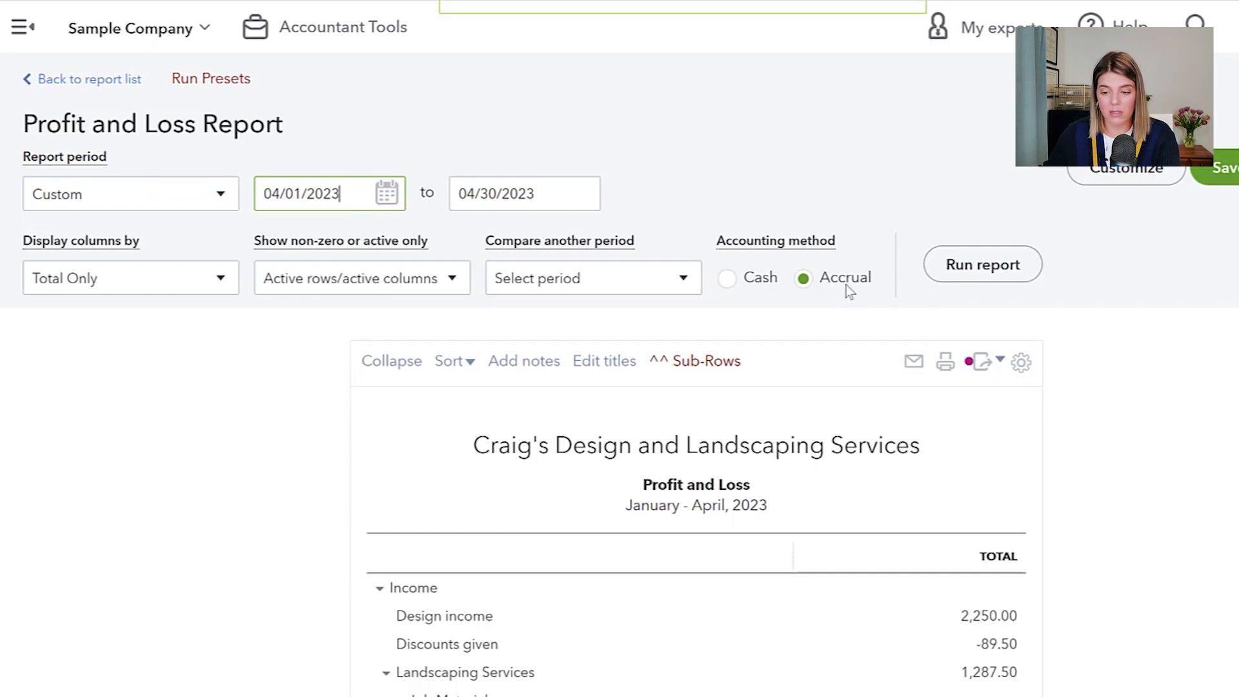
{"action": "left_click", "coordinate": [1017, 267]}
{"action": "scroll", "coordinate": [1168, 274], "scroll_direction": "down", "scroll_amount": 4}
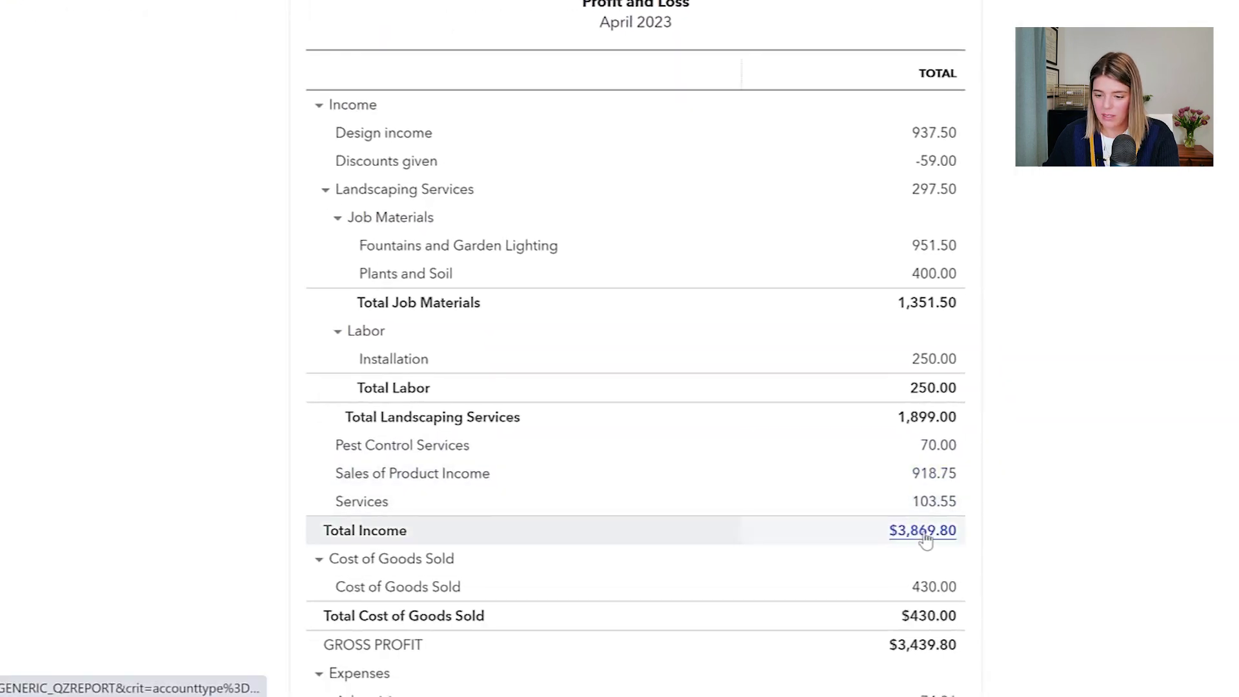
{"action": "left_click", "coordinate": [924, 532]}
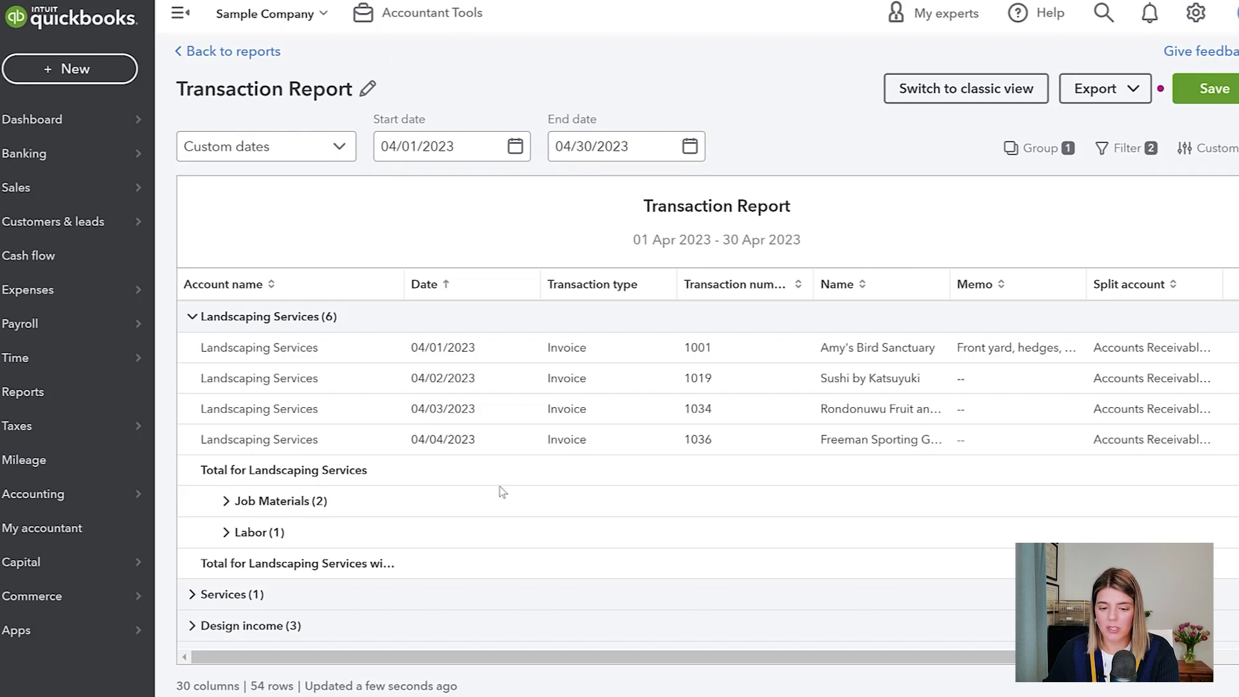
Switch the transaction report to classic view and zoom the browser to 90%.
{"action": "left_click", "coordinate": [906, 95]}
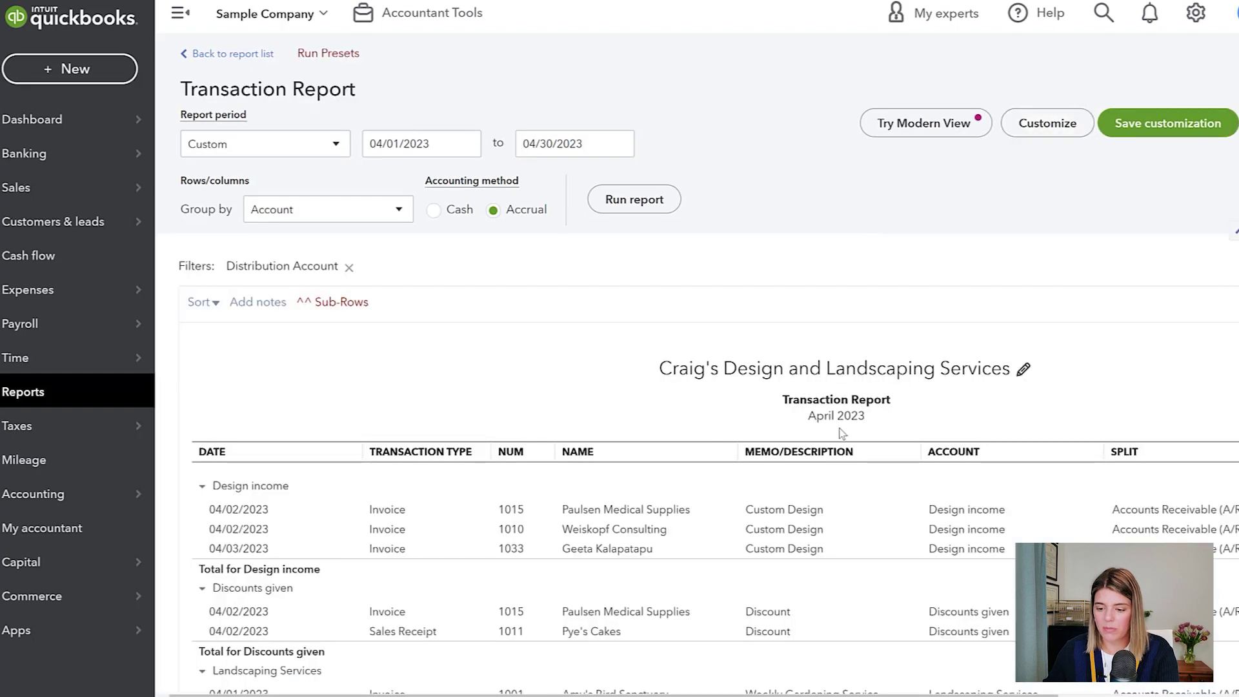
{"action": "key", "text": "alt+f"}
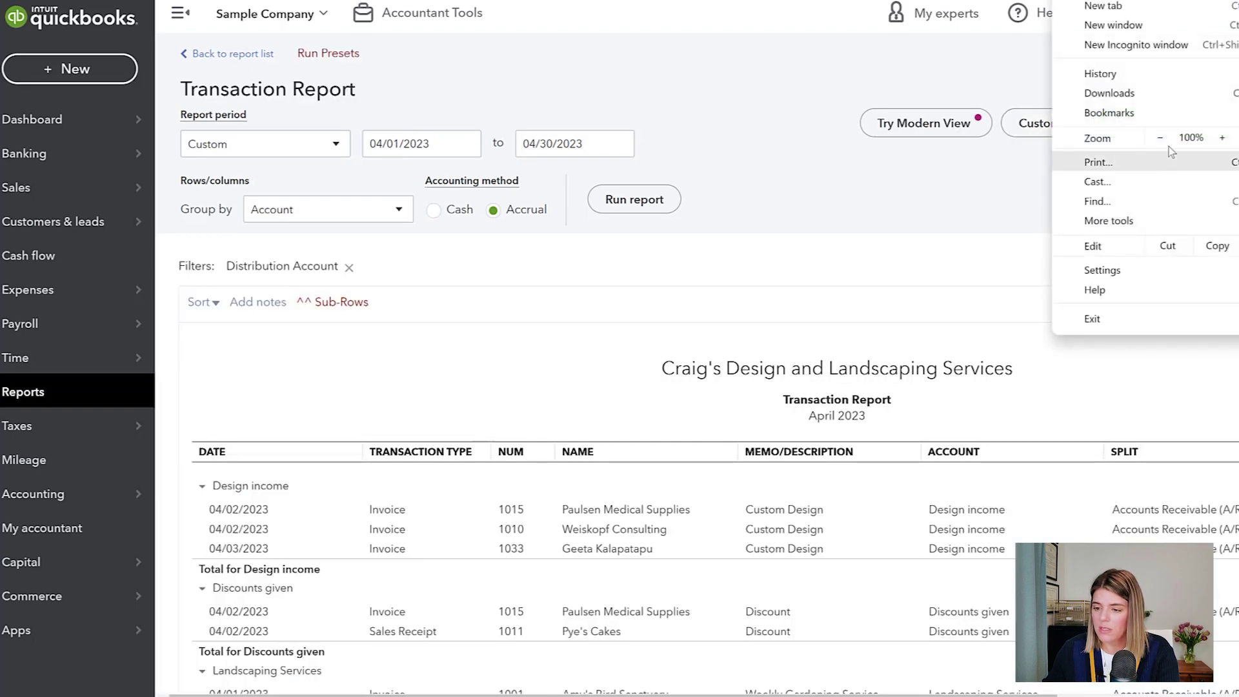
{"action": "left_click", "coordinate": [1159, 137]}
{"action": "key", "text": "Escape"}
Locate the $50.00 tulip bulbs sale under Sales of Product Income, totalling $918.75.
{"action": "triple_click", "coordinate": [925, 330]}
{"action": "scroll", "coordinate": [986, 471], "scroll_direction": "down", "scroll_amount": 2}
{"action": "scroll", "coordinate": [986, 471], "scroll_direction": "down", "scroll_amount": 5}
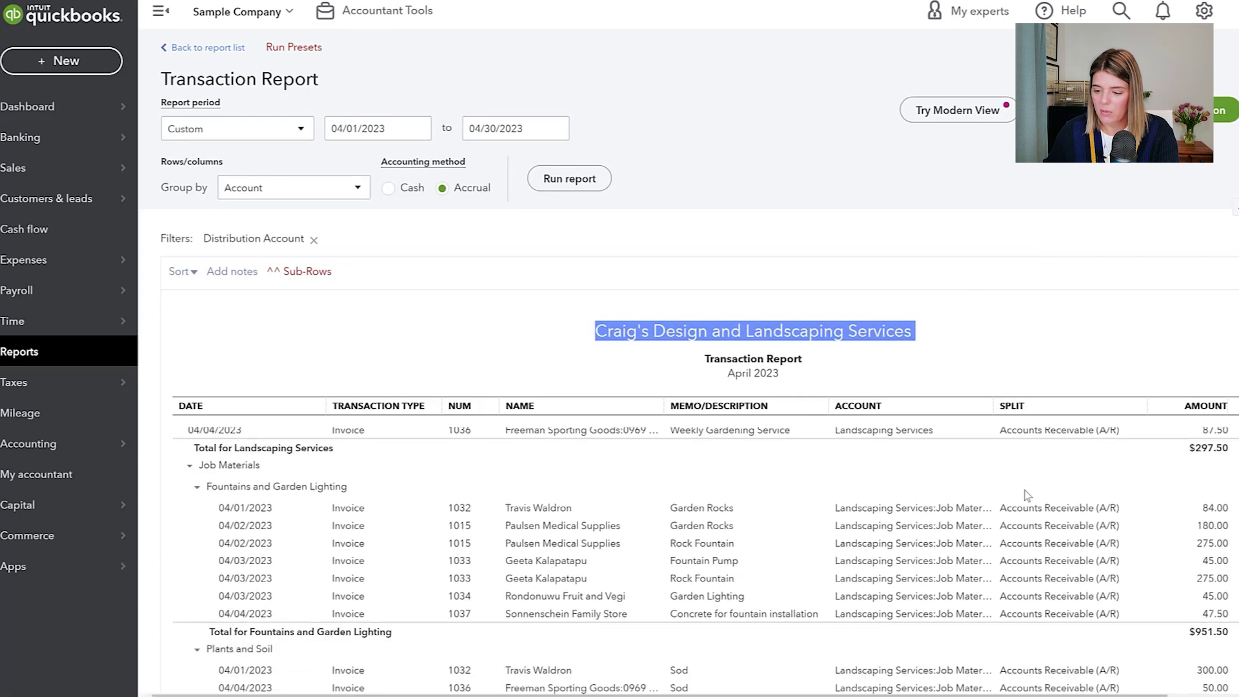
{"action": "scroll", "coordinate": [1025, 513], "scroll_direction": "down", "scroll_amount": 2}
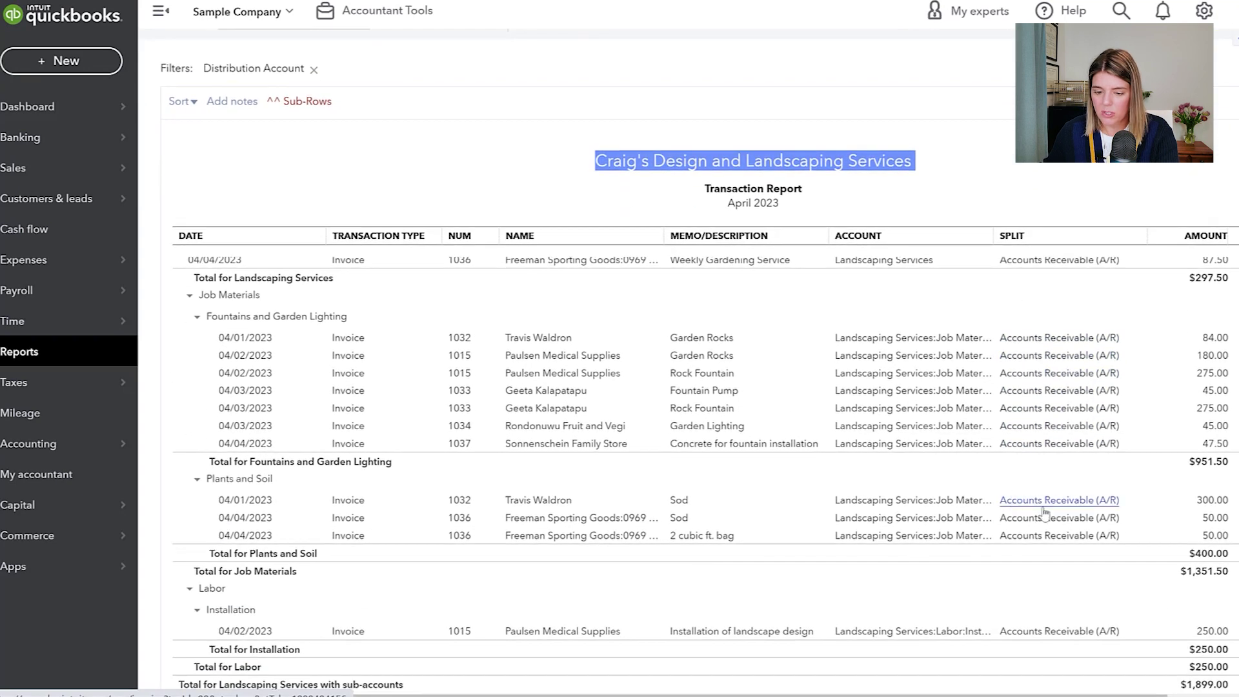
{"action": "scroll", "coordinate": [1046, 513], "scroll_direction": "down", "scroll_amount": 2}
{"action": "scroll", "coordinate": [1054, 513], "scroll_direction": "down", "scroll_amount": 3}
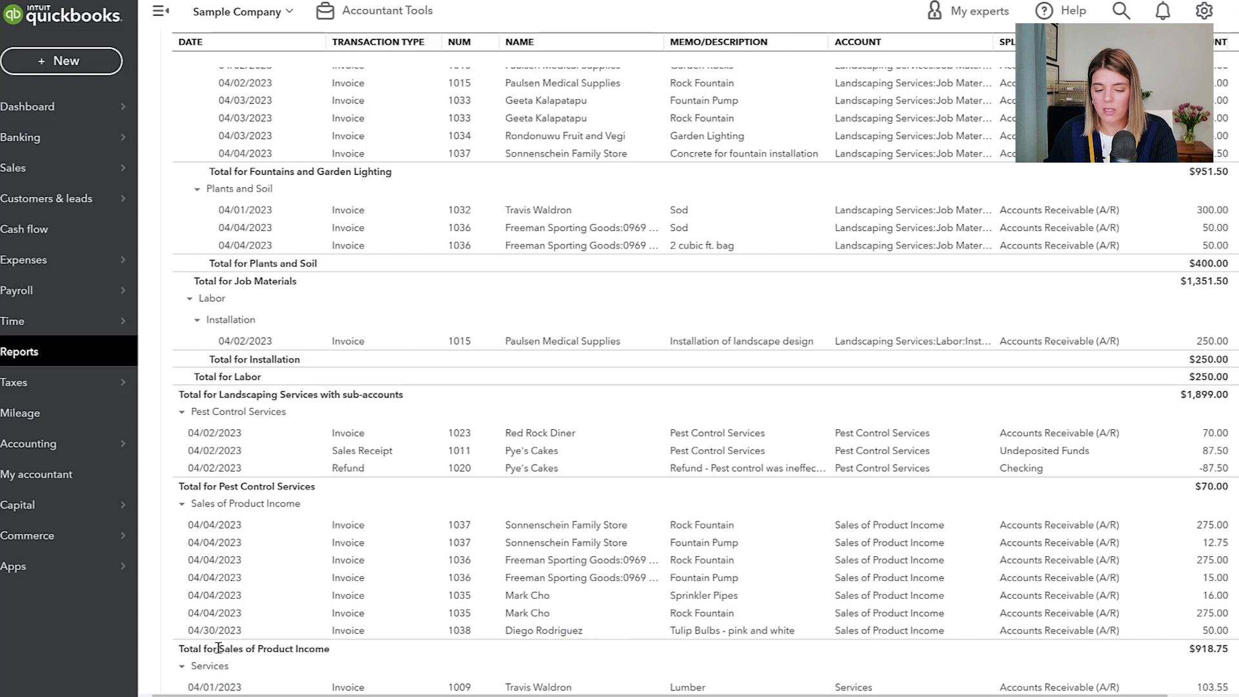
{"action": "left_click_drag", "start_coordinate": [218, 648], "coordinate": [348, 660]}
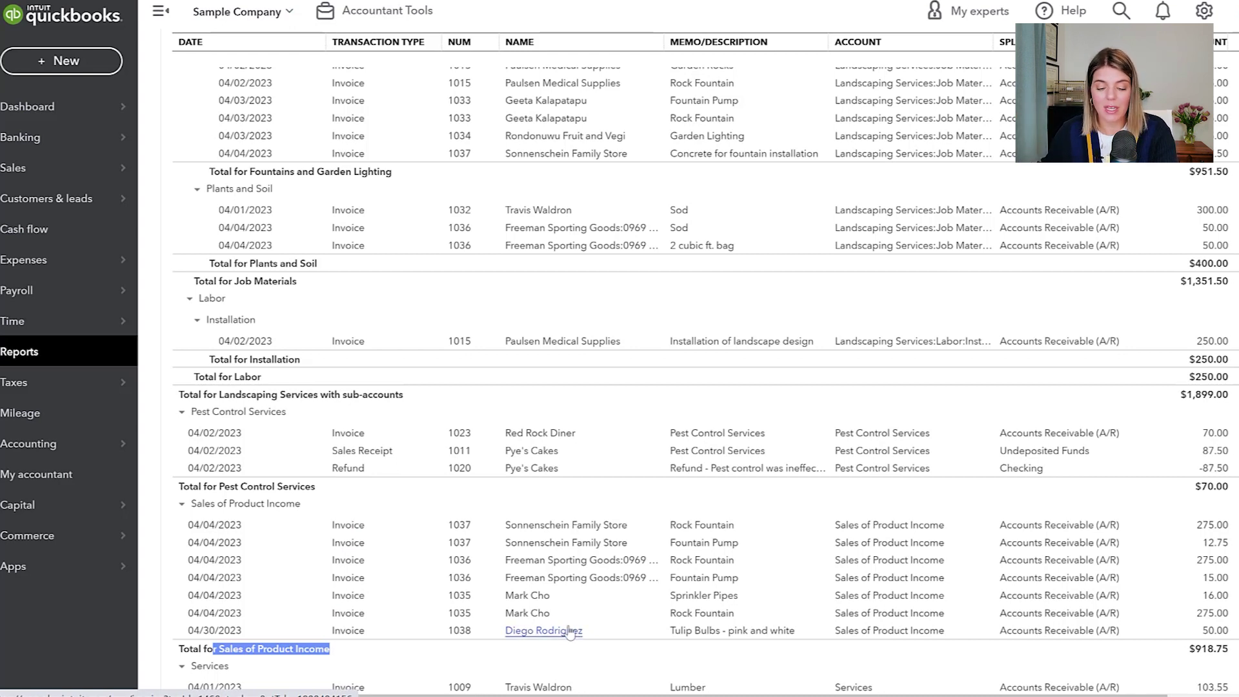
{"action": "left_click", "coordinate": [310, 668]}
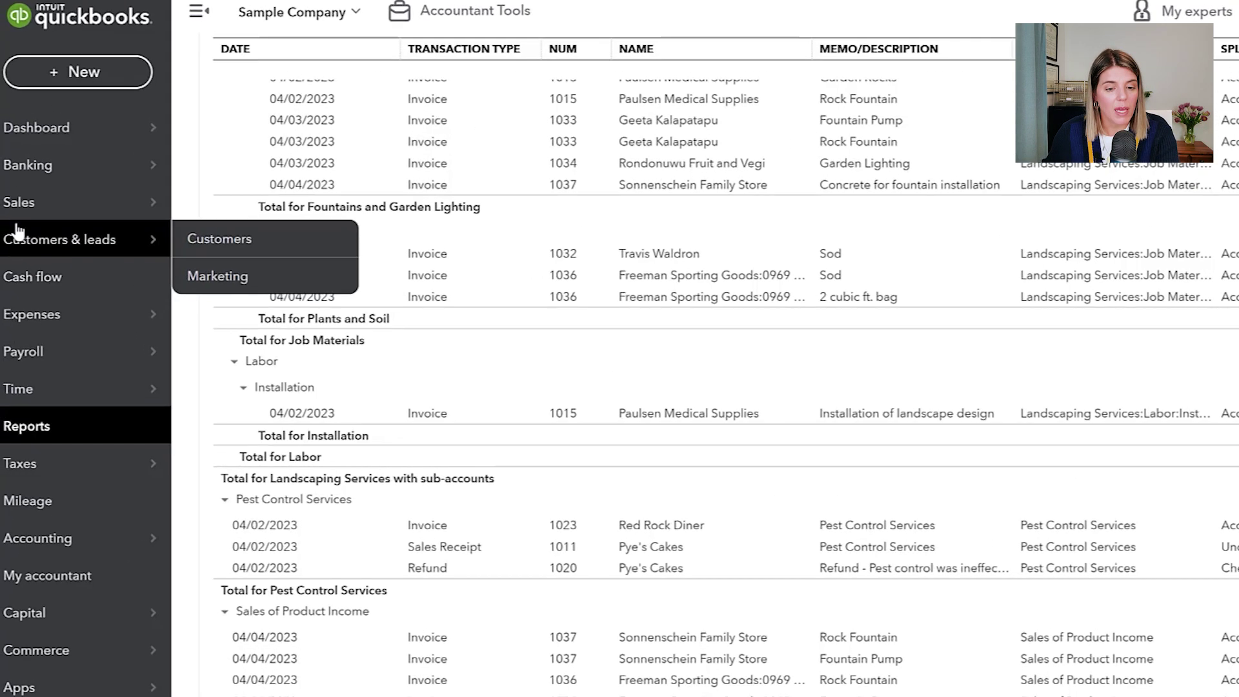
Go to the Expenses page listing the last 365 days of expense transactions.
{"action": "mouse_move", "coordinate": [91, 171]}
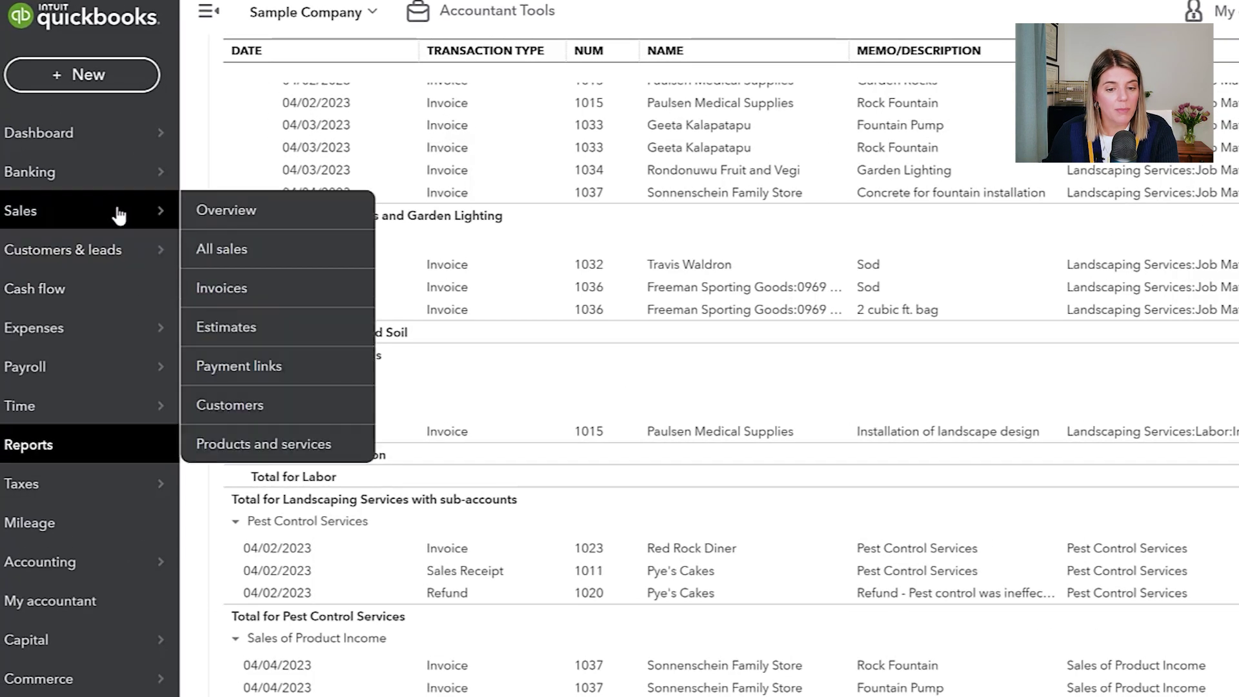
{"action": "mouse_move", "coordinate": [107, 335]}
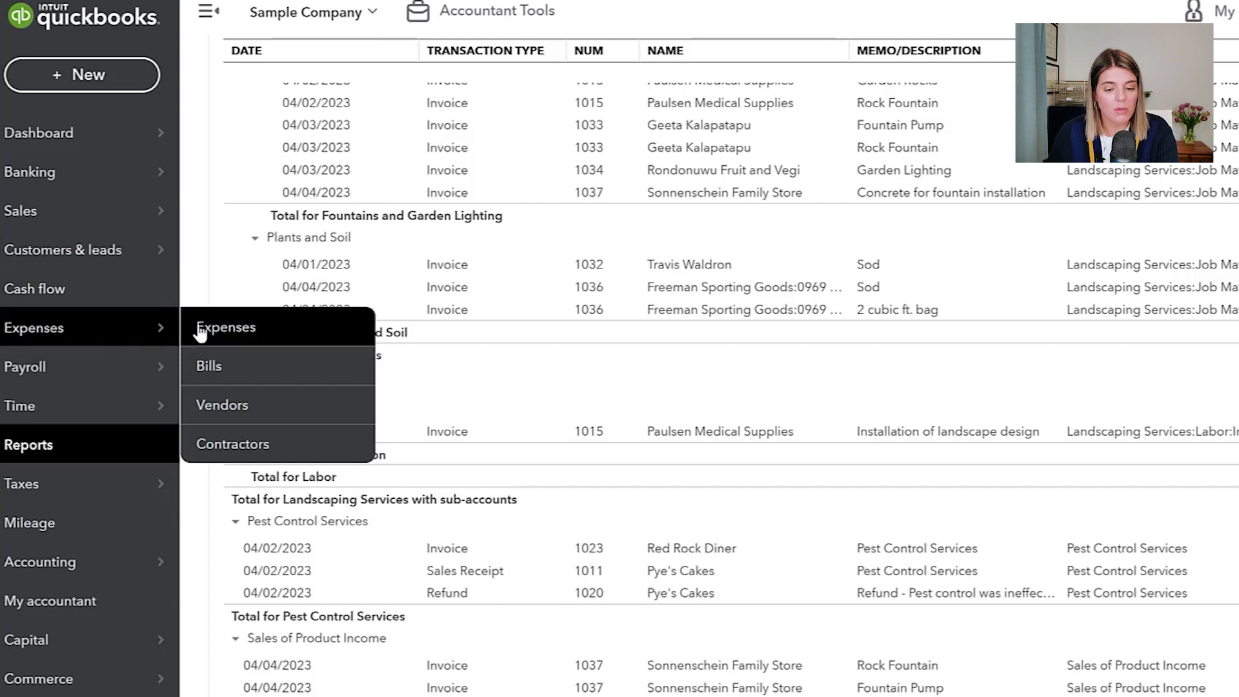
{"action": "left_click", "coordinate": [113, 342]}
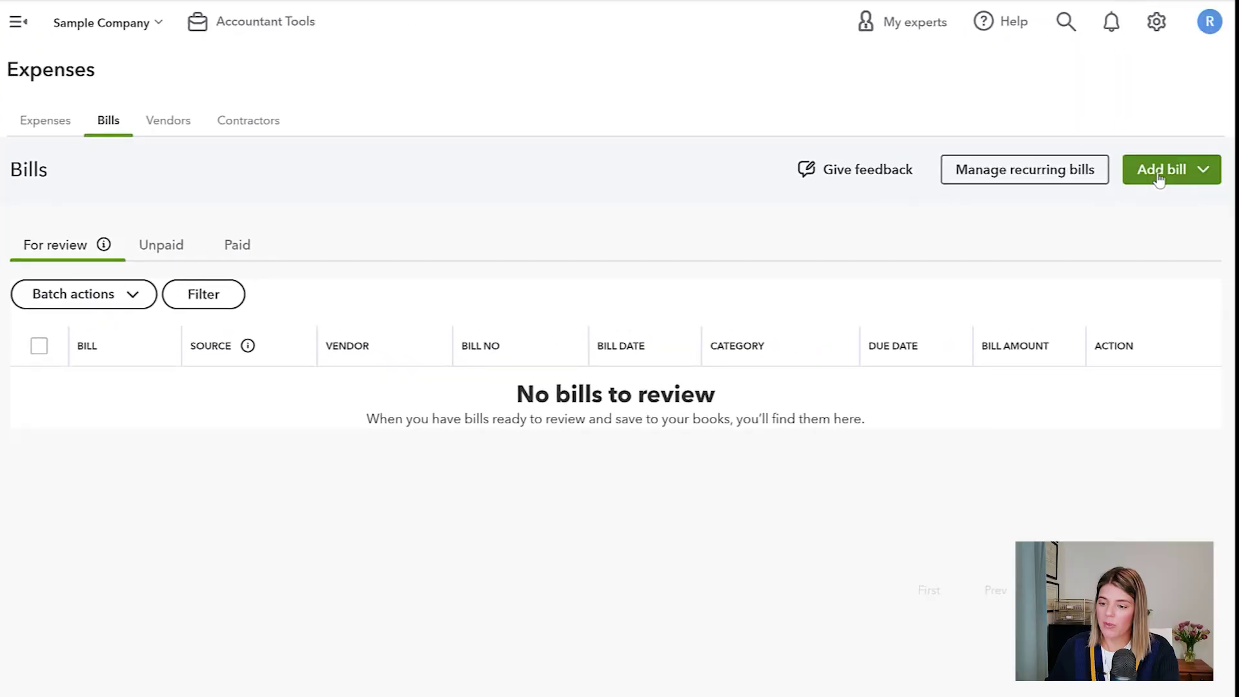
Dismiss the unwanted bill form and start a fresh bill from + New.
{"action": "left_click", "coordinate": [1159, 173]}
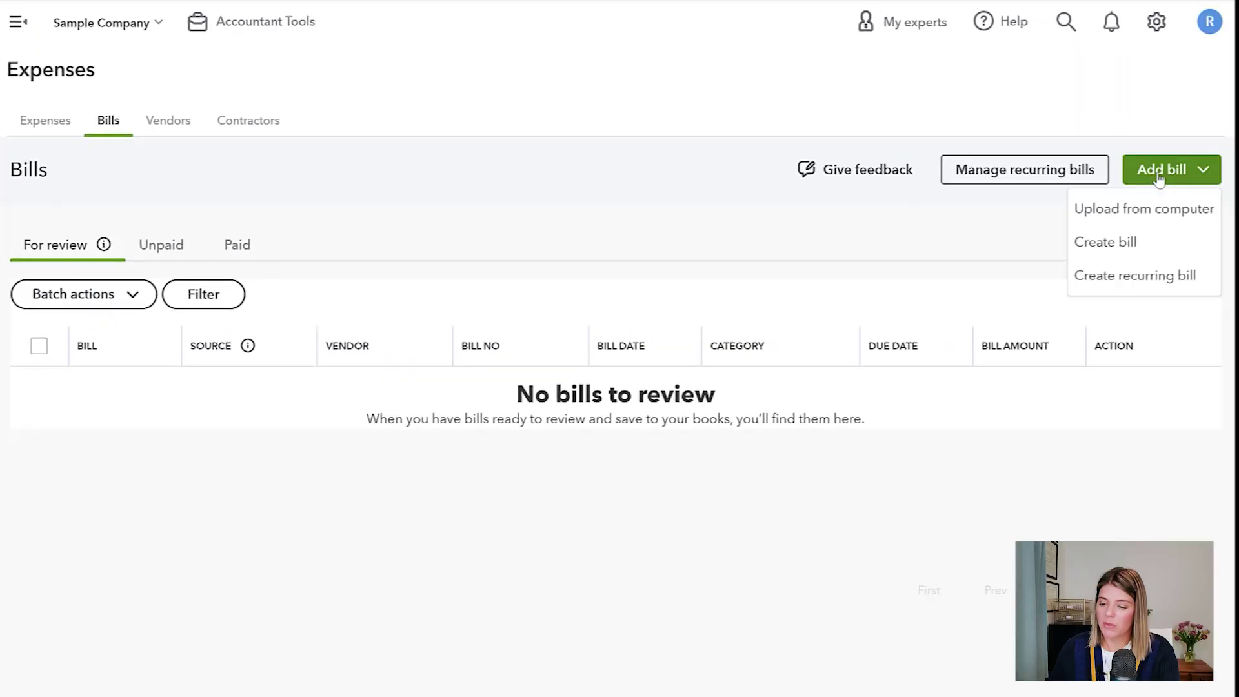
{"action": "scroll", "coordinate": [1123, 245], "scroll_direction": "down", "scroll_amount": 2}
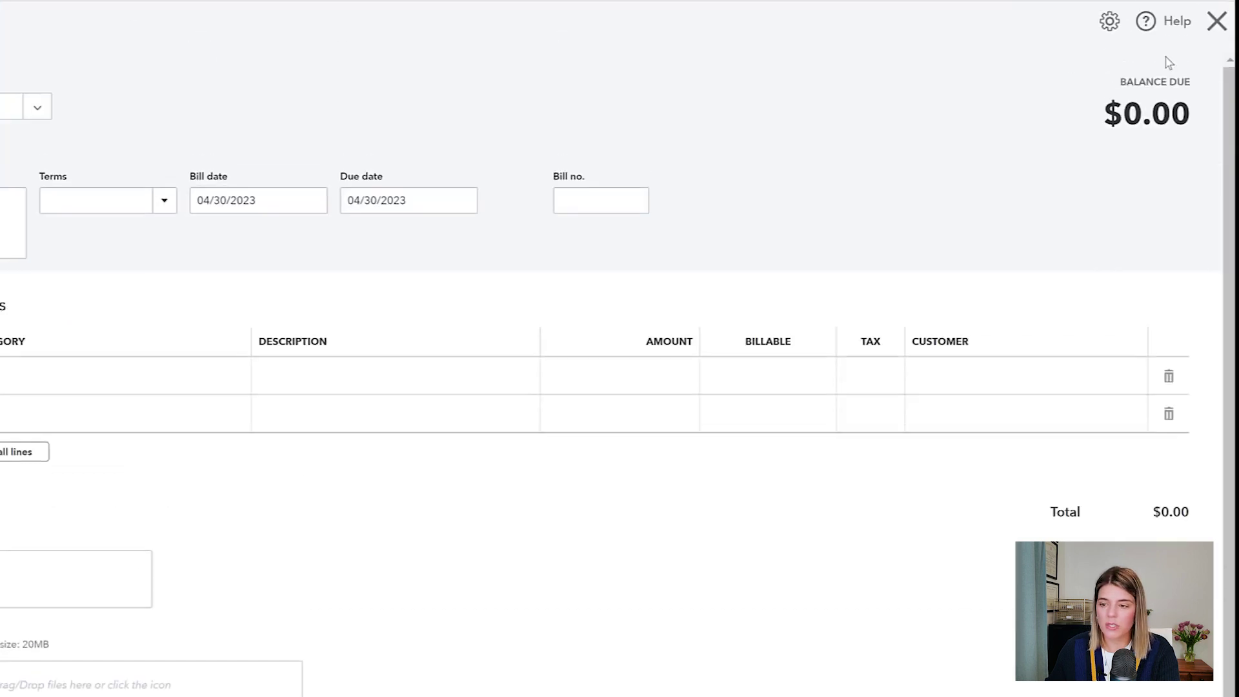
{"action": "left_click", "coordinate": [1216, 23]}
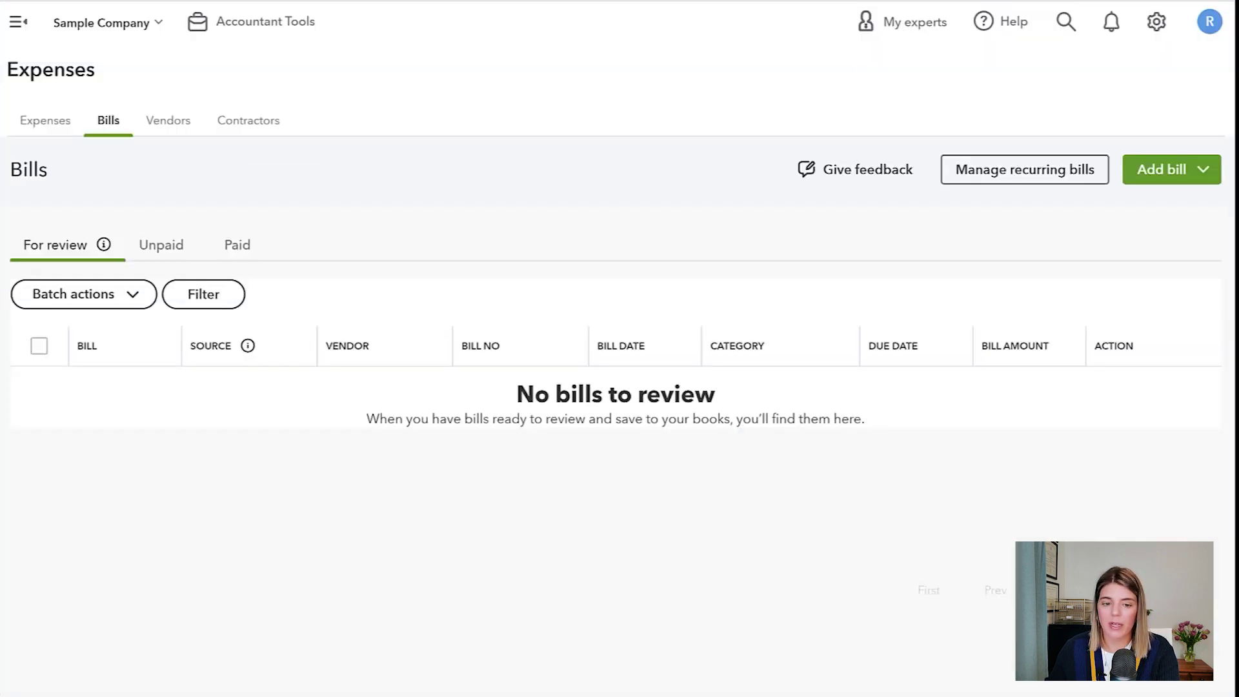
{"action": "left_click", "coordinate": [67, 80]}
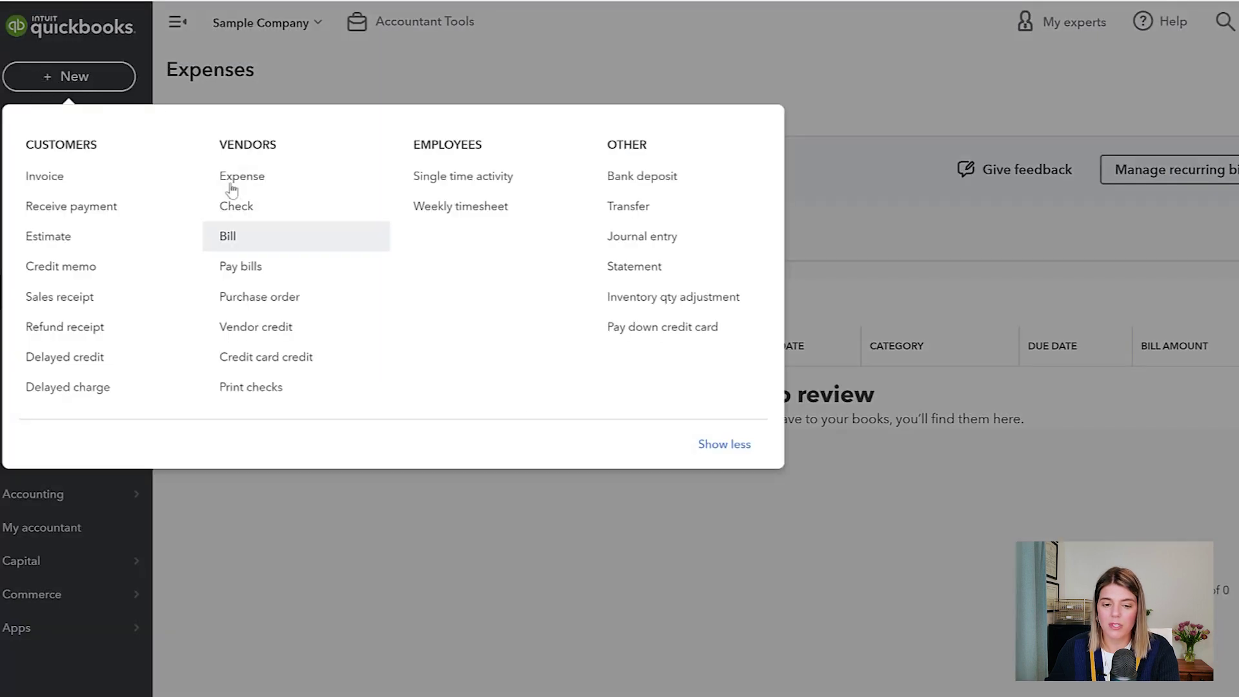
{"action": "left_click", "coordinate": [228, 236]}
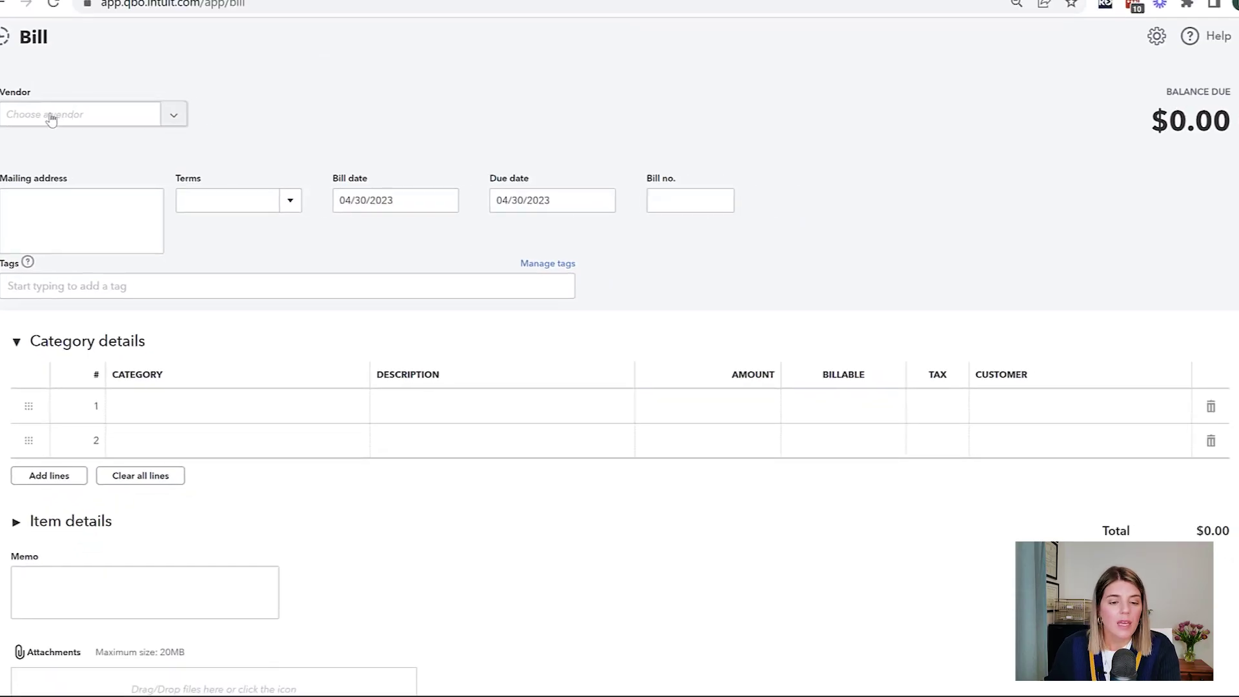
Choose Tania's Nursery as the bill's vendor, dated 04/30/2023.
{"action": "left_click", "coordinate": [54, 116]}
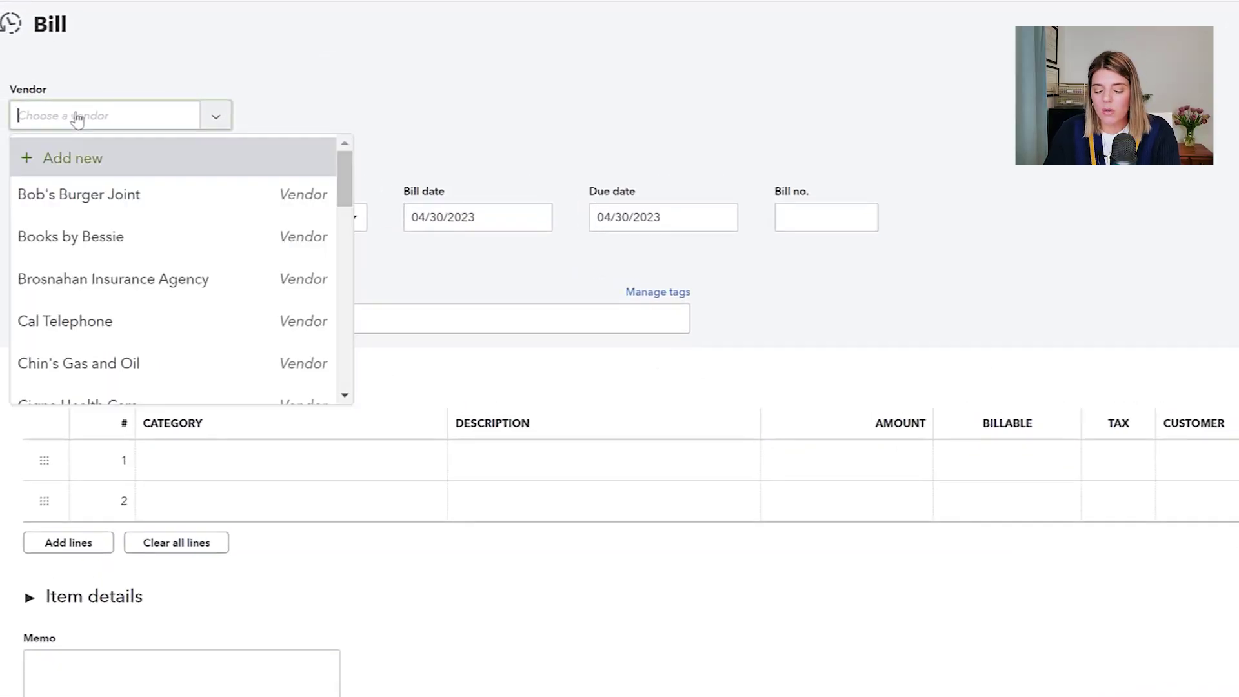
{"action": "type", "text": "tan"}
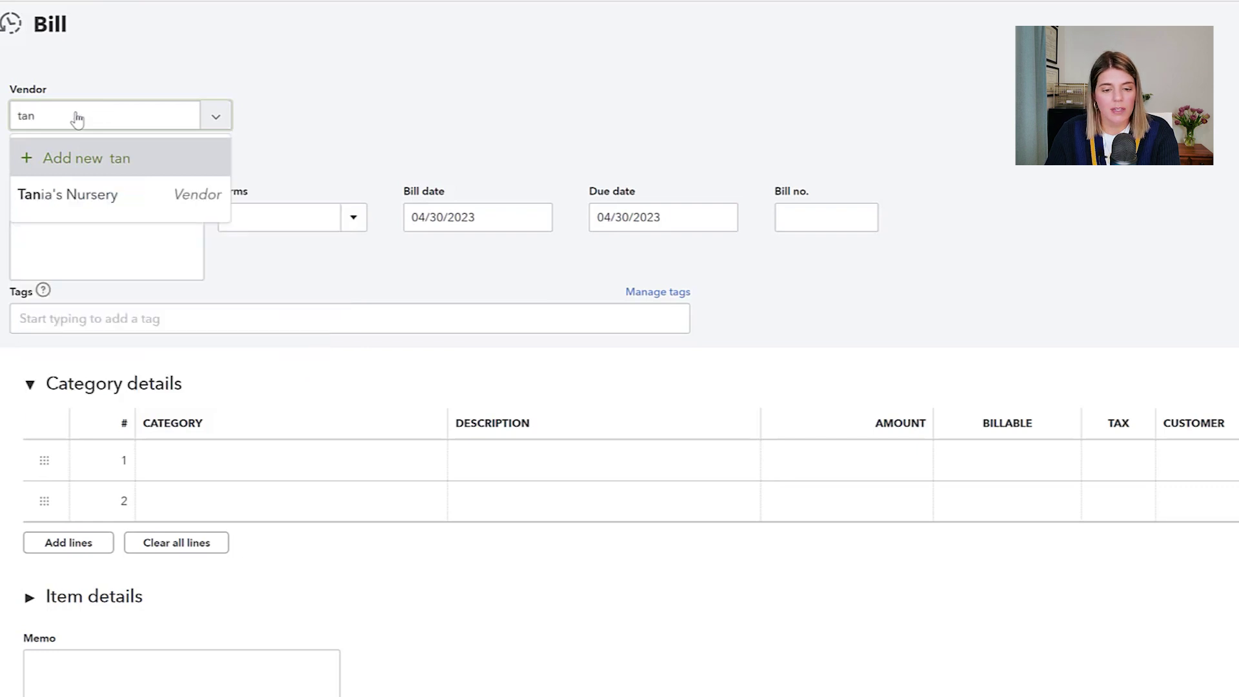
{"action": "left_click", "coordinate": [117, 196]}
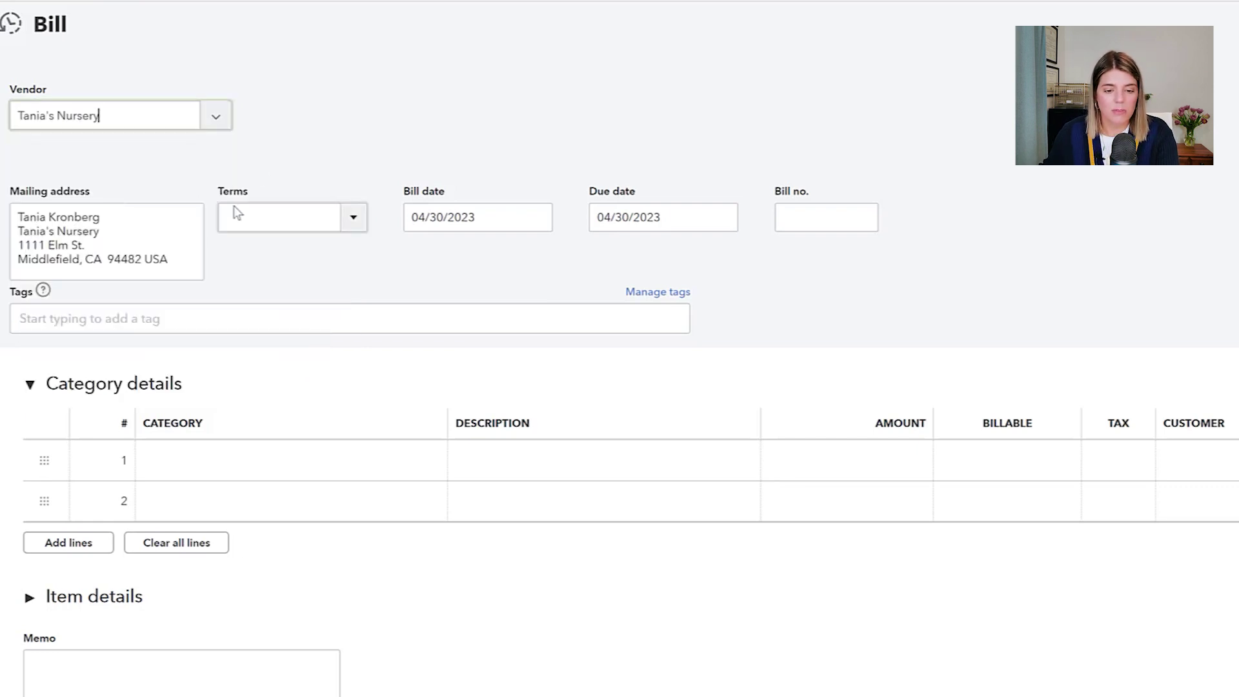
{"action": "left_click", "coordinate": [290, 218]}
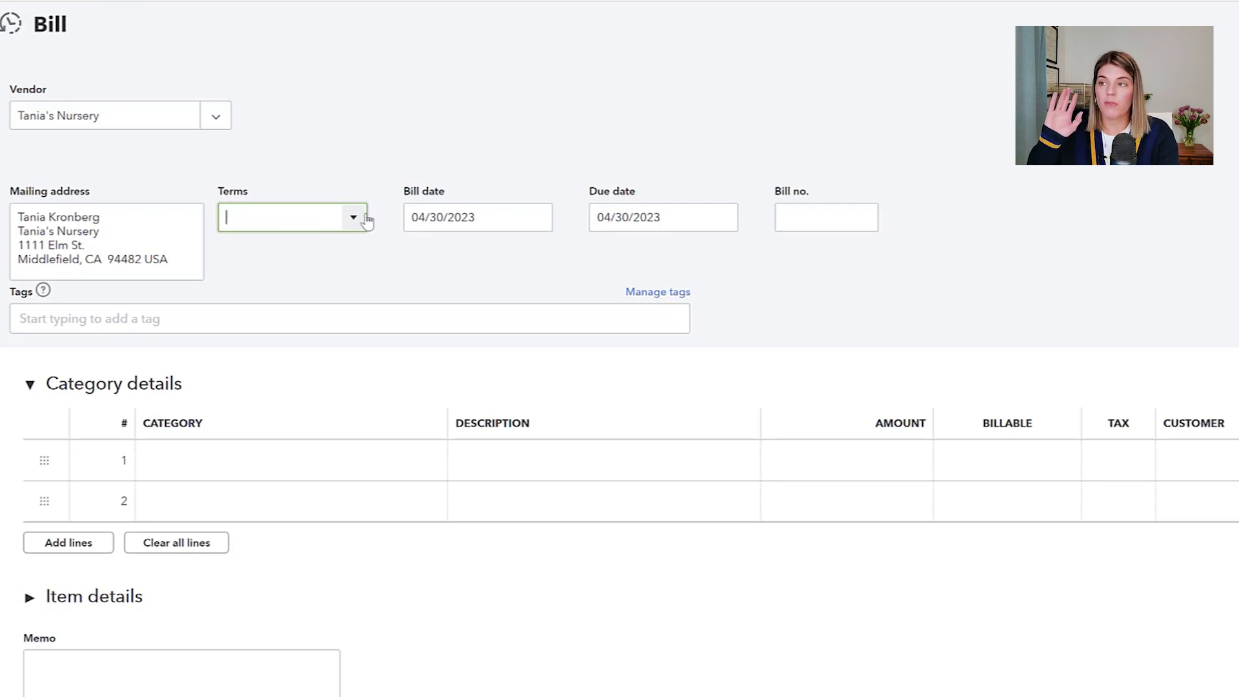
{"action": "left_click", "coordinate": [277, 166]}
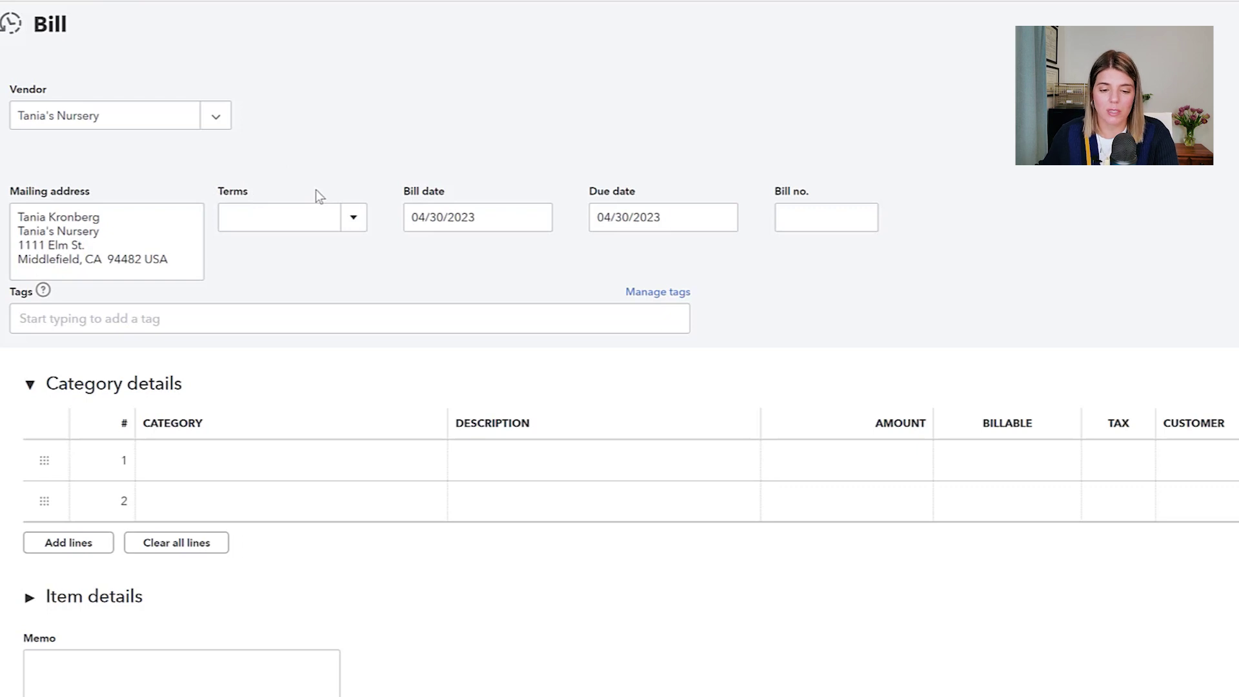
Set the bill's terms to Due on receipt and its bill number to 607.
{"action": "left_click", "coordinate": [305, 218]}
{"action": "left_click", "coordinate": [353, 218]}
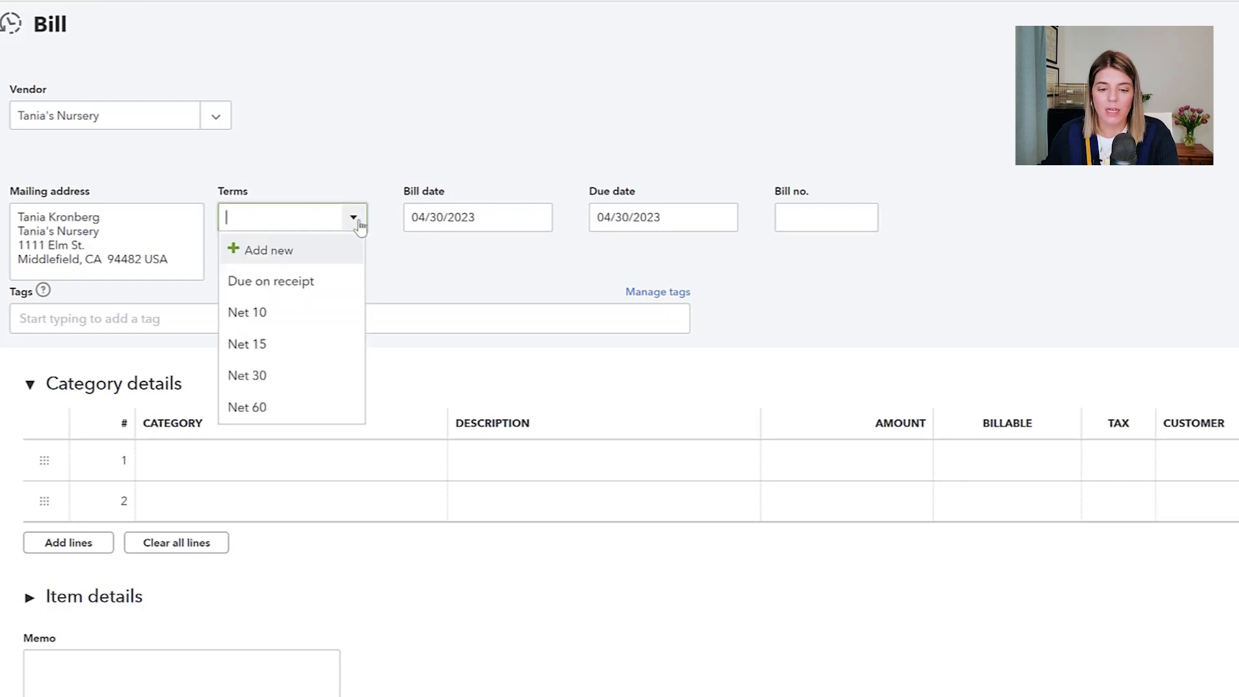
{"action": "left_click", "coordinate": [314, 282]}
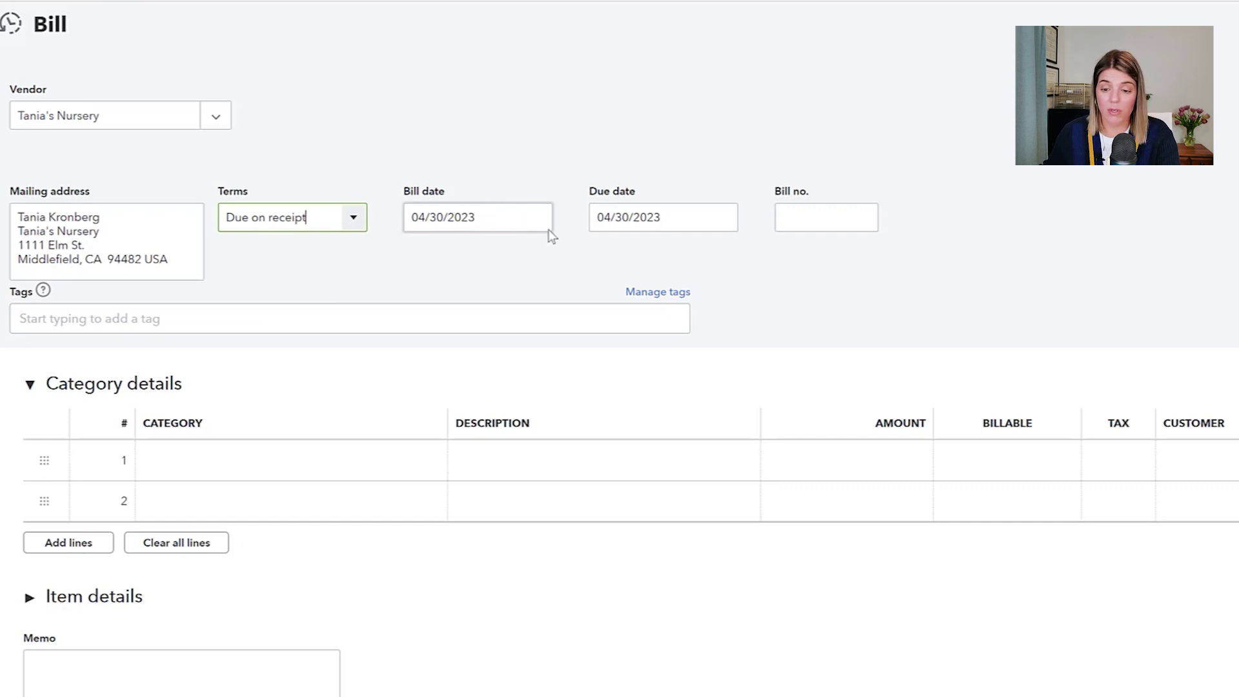
{"action": "left_click", "coordinate": [791, 223]}
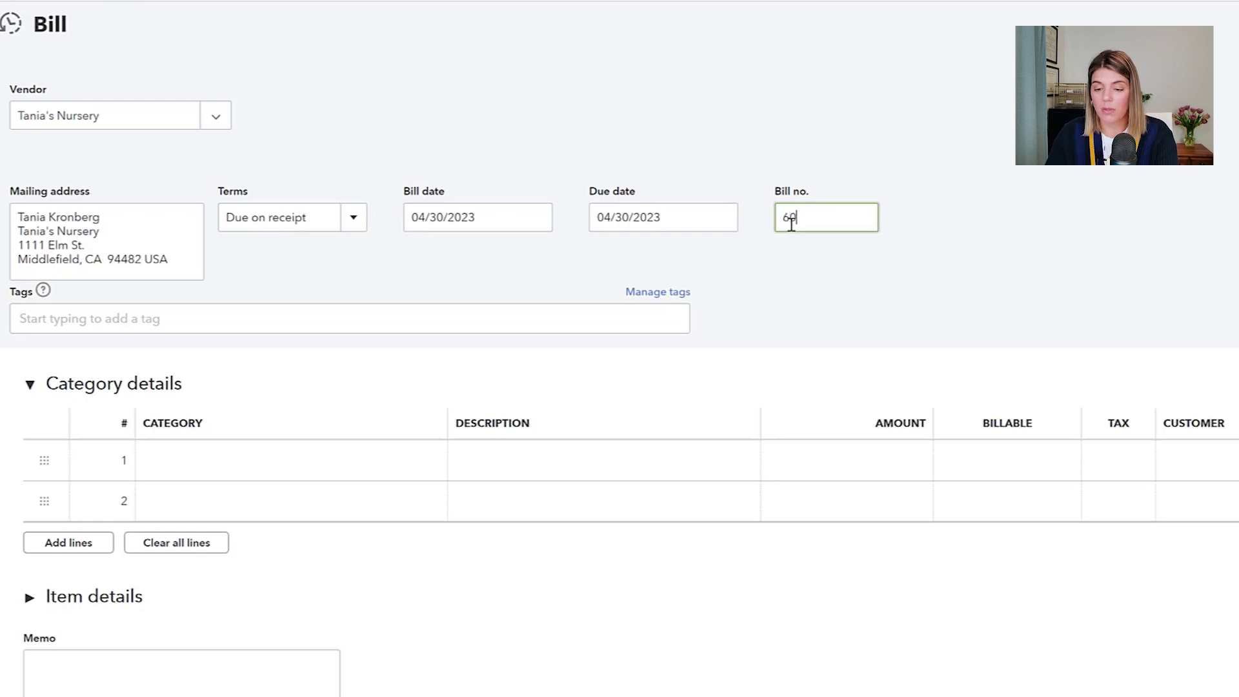
{"action": "left_click", "coordinate": [211, 463]}
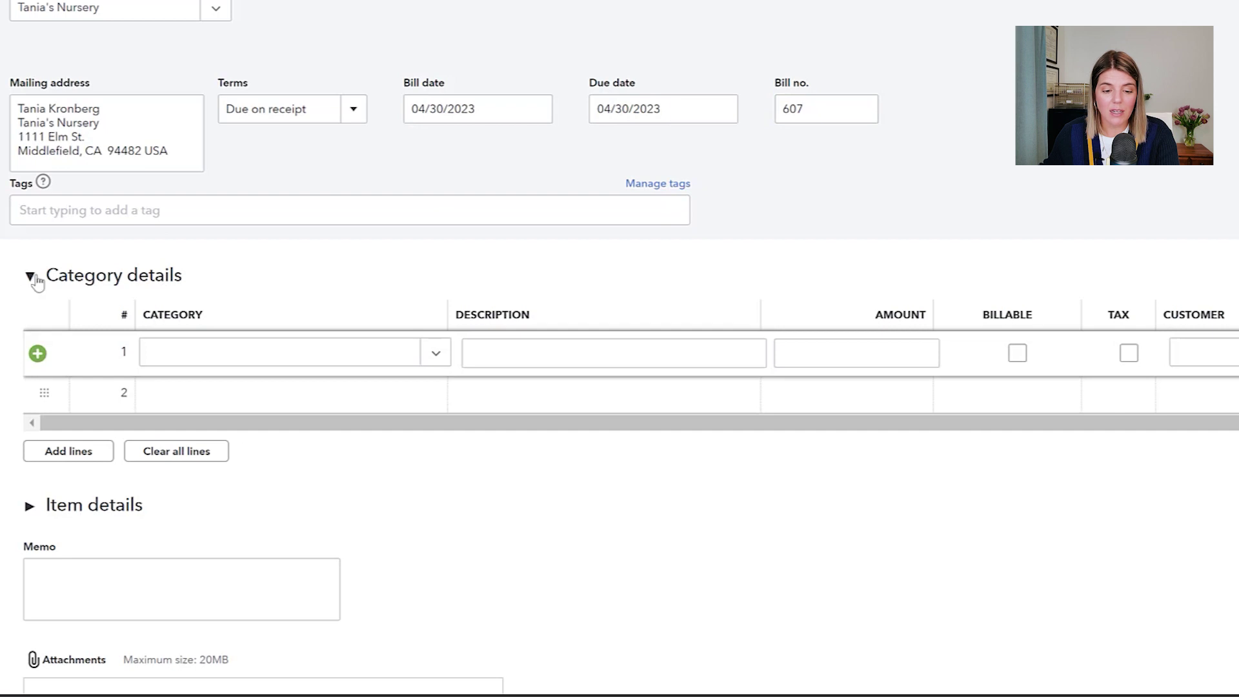
Add then clear a Utilities category line, and expand the Item details section.
{"action": "left_click", "coordinate": [29, 278]}
{"action": "left_click", "coordinate": [30, 279]}
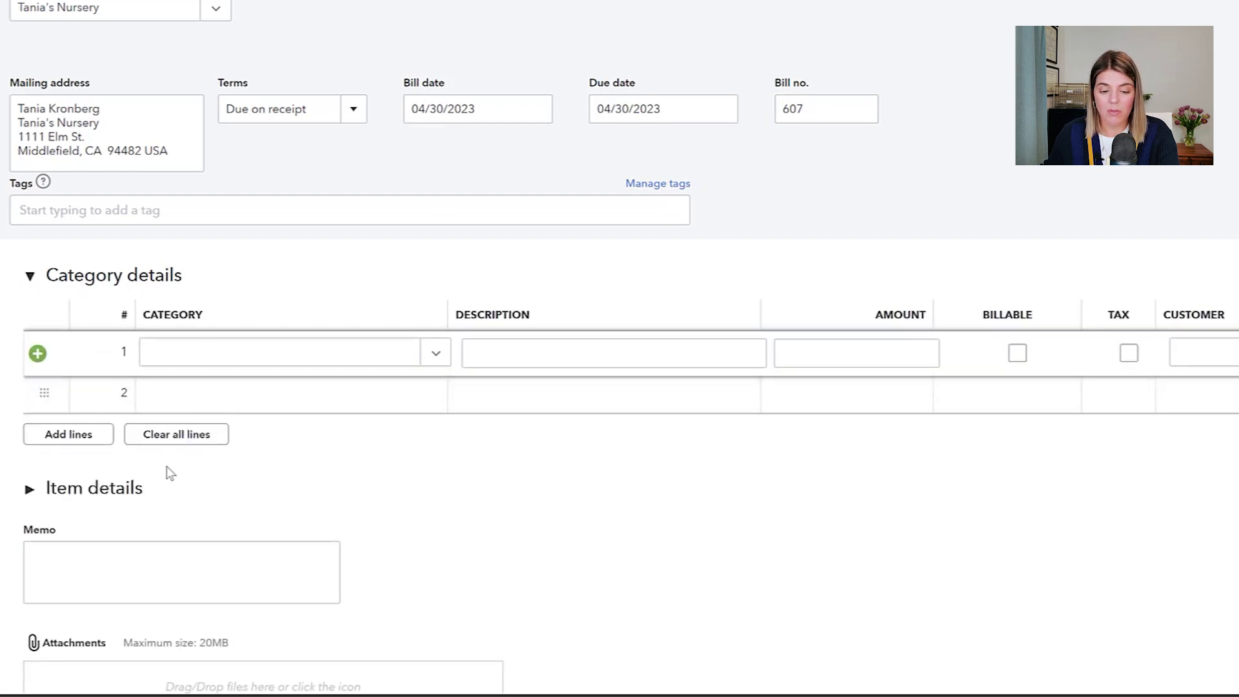
{"action": "left_click", "coordinate": [30, 491]}
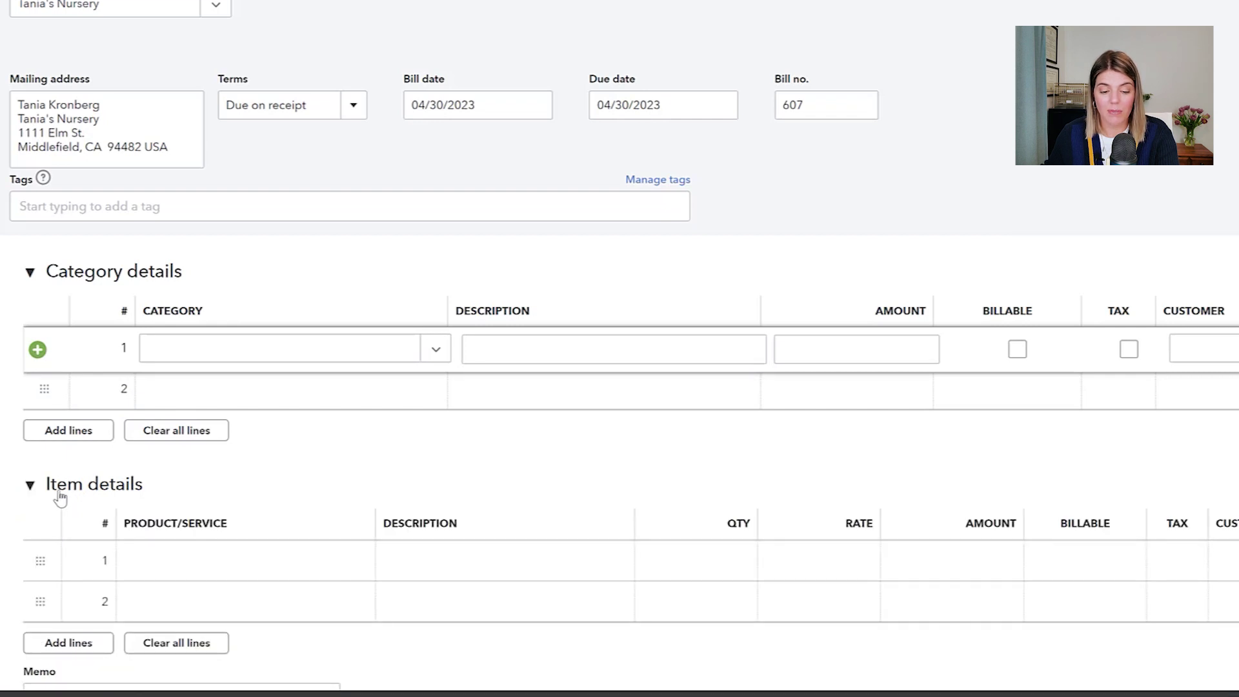
{"action": "left_click", "coordinate": [28, 487]}
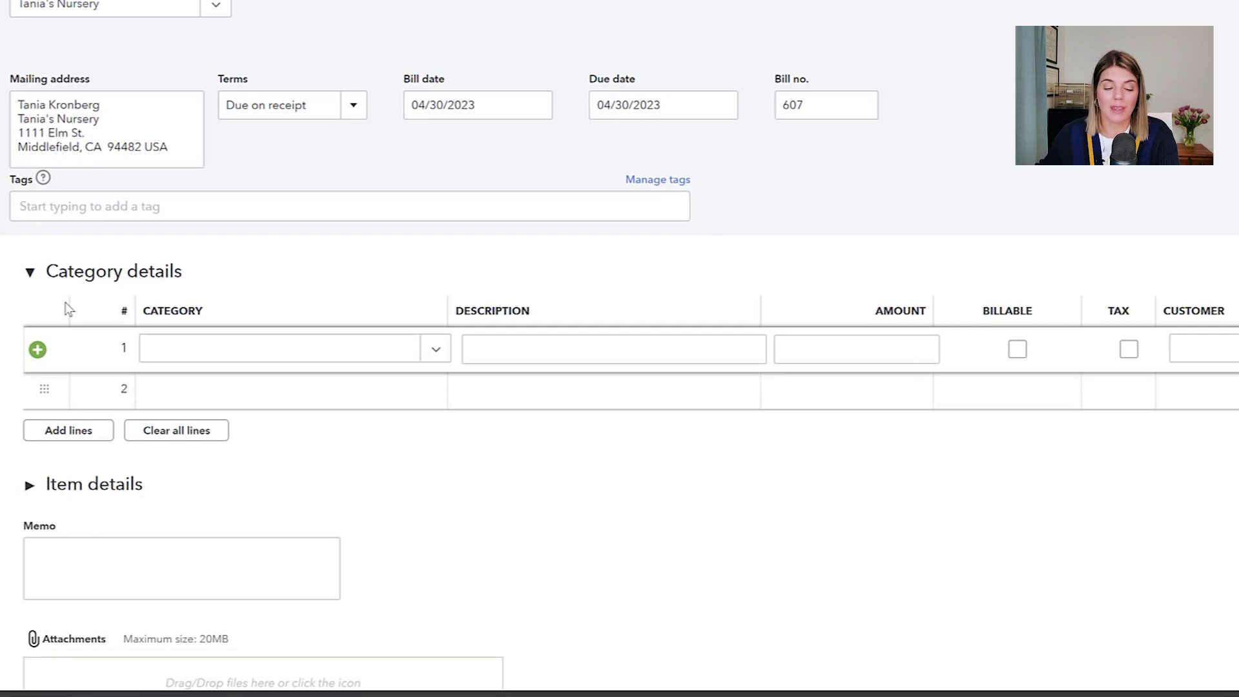
{"action": "left_click", "coordinate": [170, 347]}
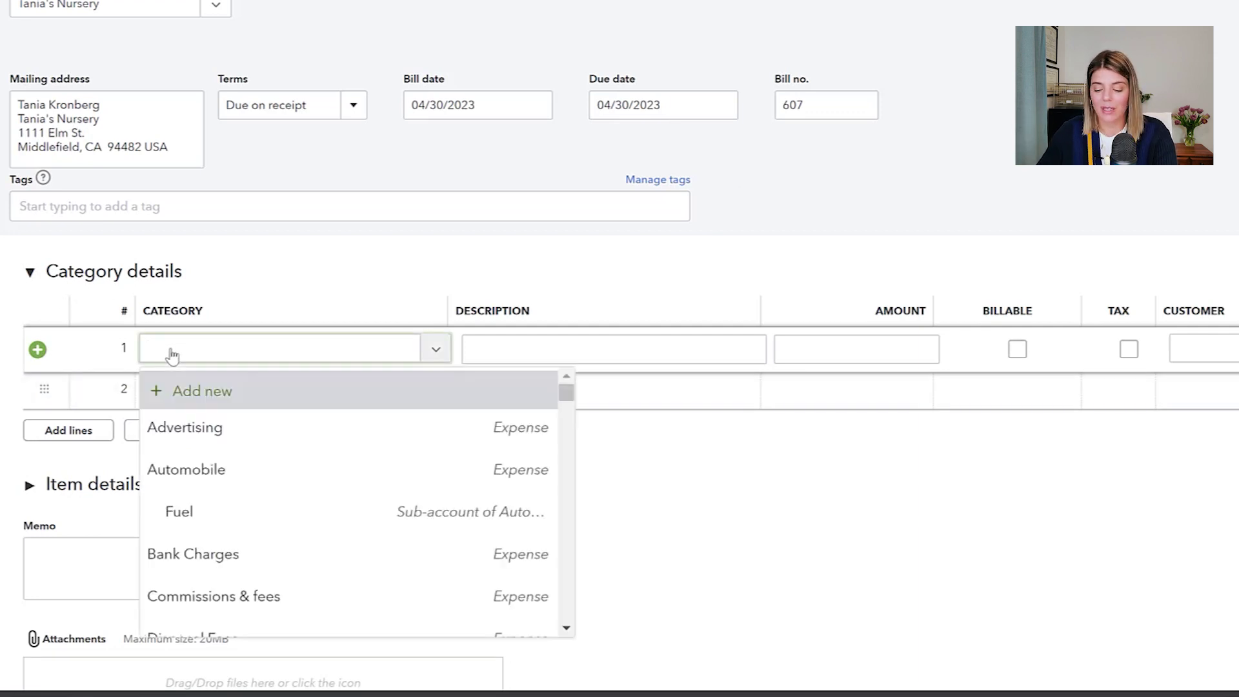
{"action": "type", "text": "utili"}
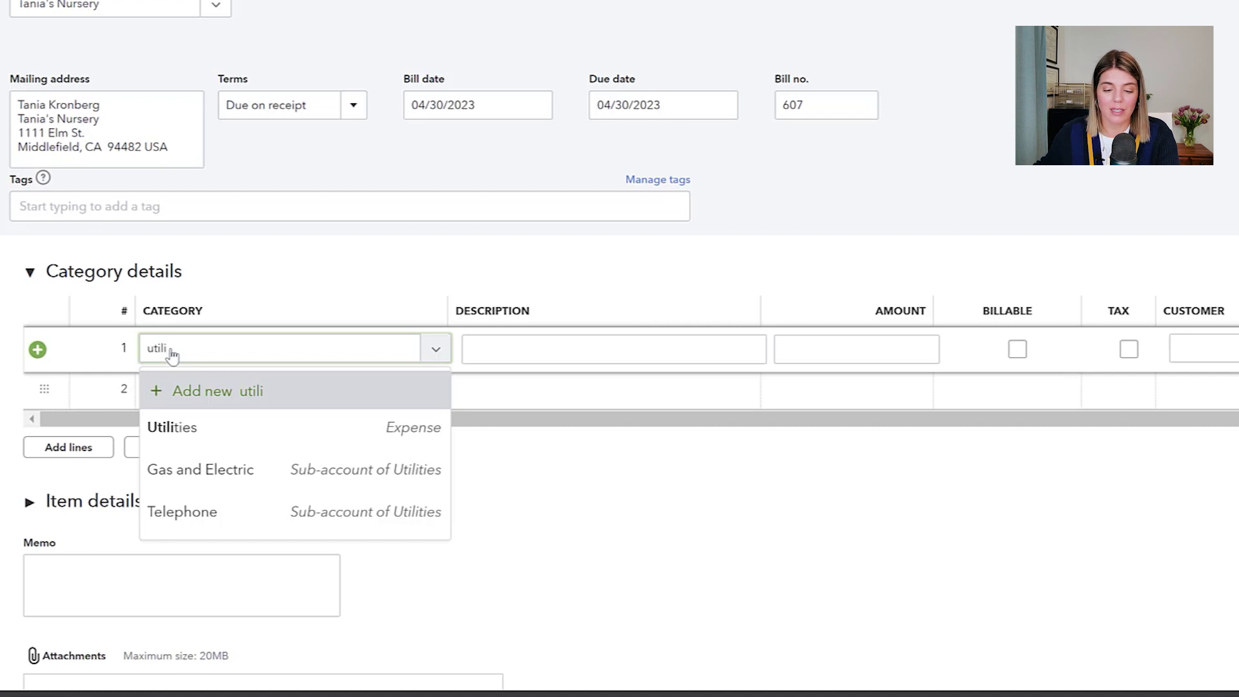
{"action": "left_click", "coordinate": [221, 424]}
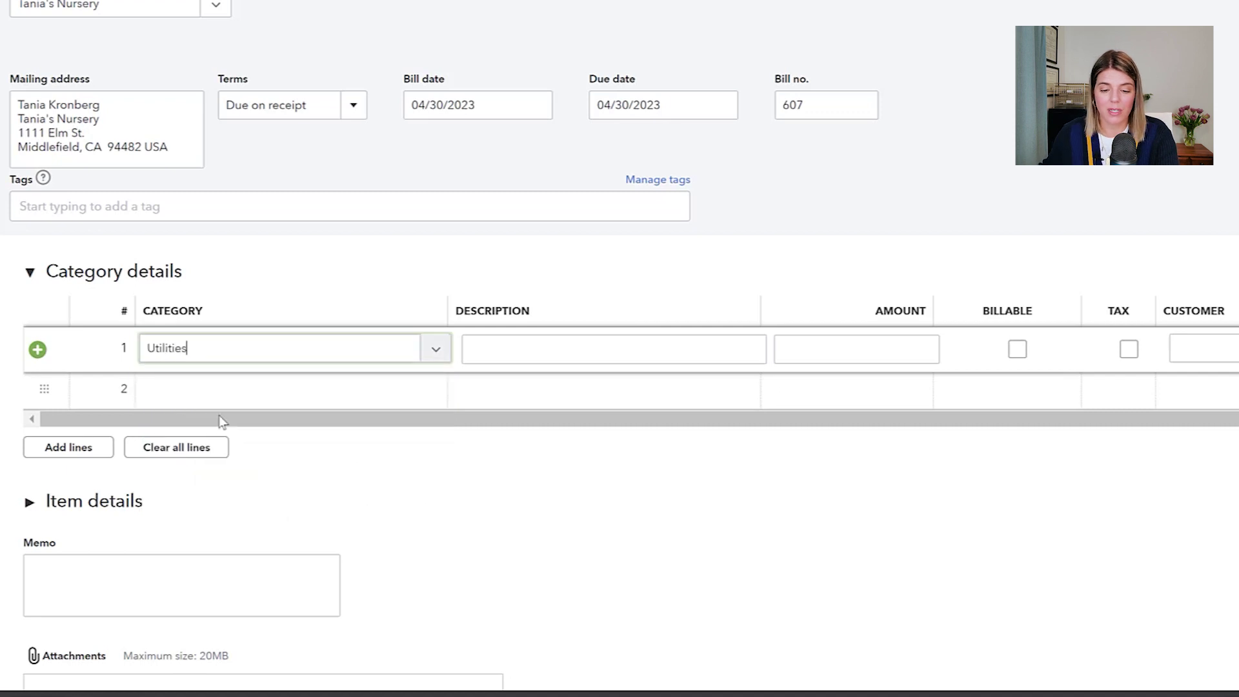
{"action": "double_click", "coordinate": [165, 351]}
{"action": "key", "text": "BackSpace"}
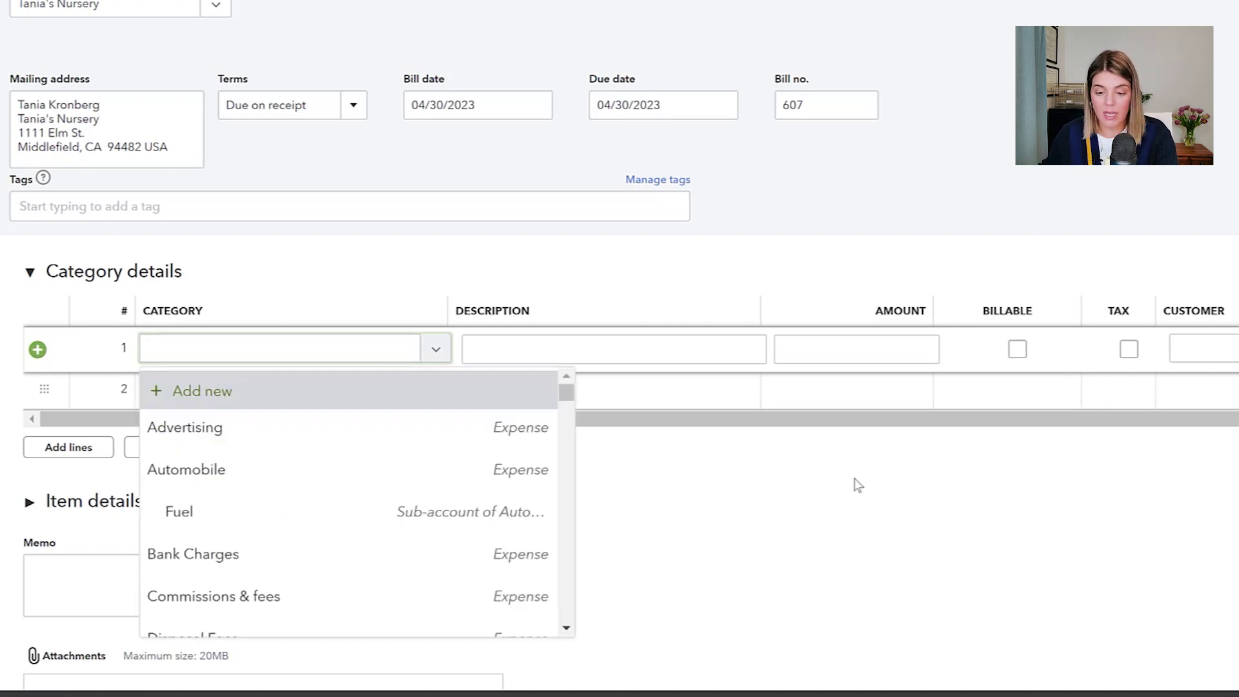
{"action": "left_click", "coordinate": [613, 498]}
{"action": "scroll", "coordinate": [44, 488], "scroll_direction": "down", "scroll_amount": 3}
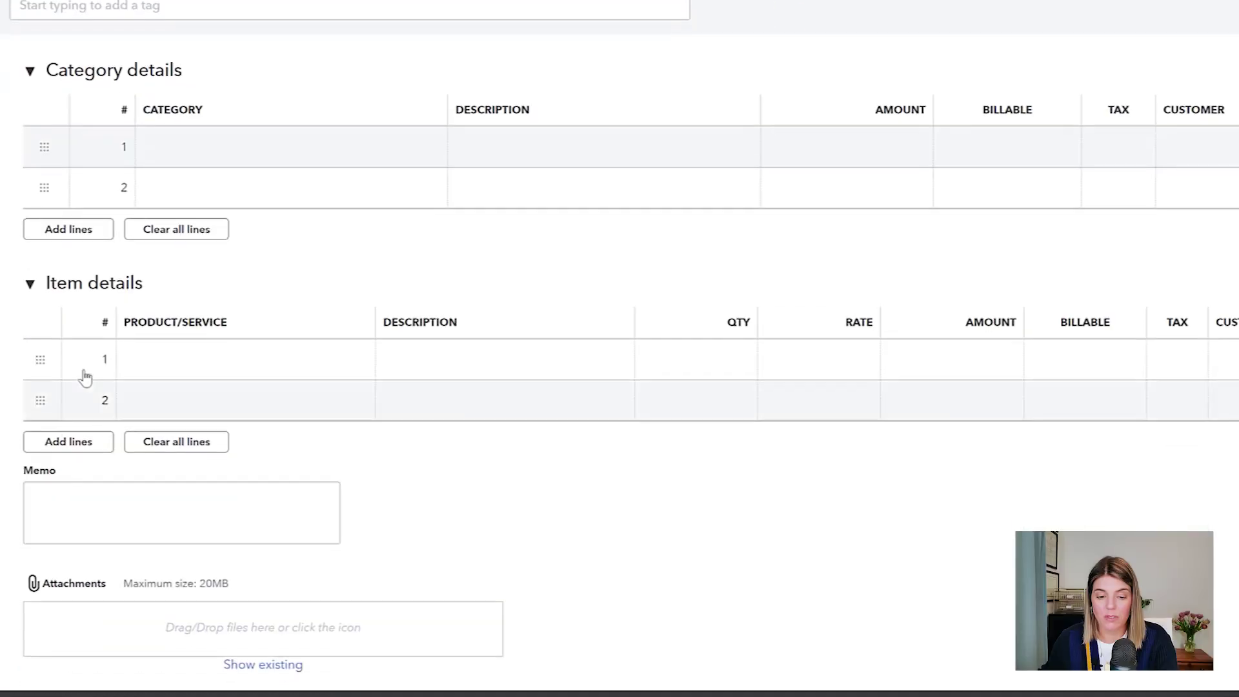
Enter Landscaping:Tulip bulbs with quantity 200 on item line 1, then save the $500.00 bill.
{"action": "left_click", "coordinate": [180, 369]}
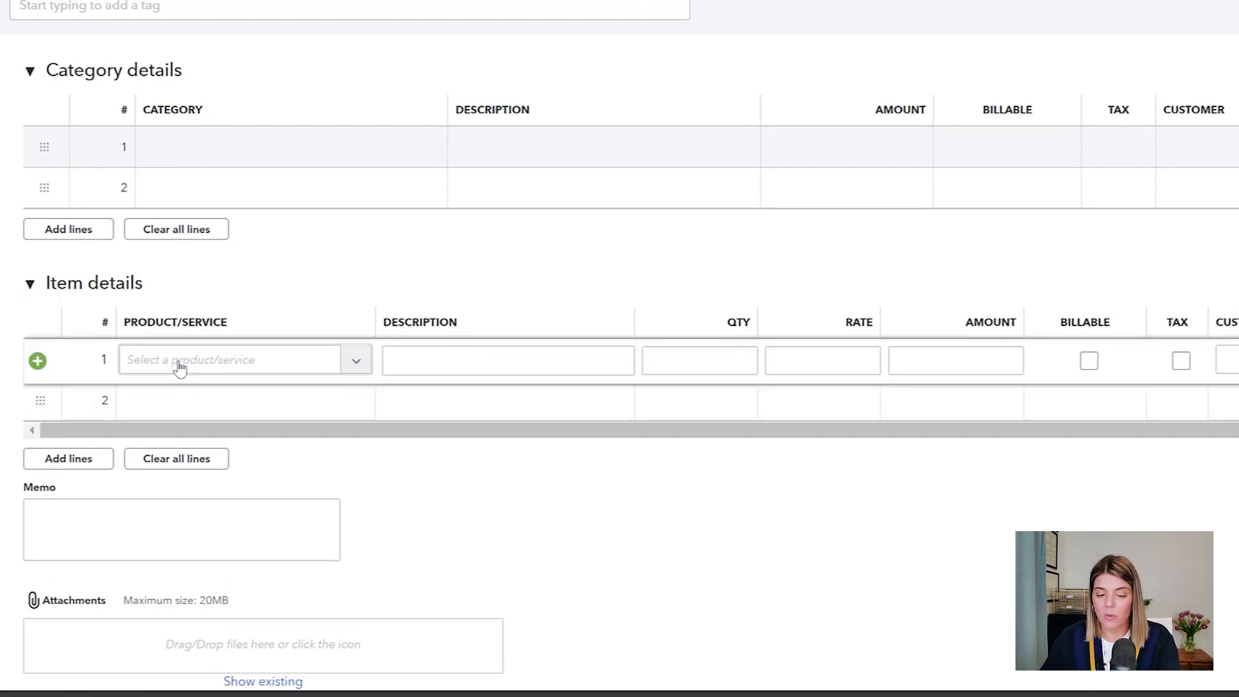
{"action": "left_click", "coordinate": [180, 367]}
{"action": "type", "text": "tup"}
{"action": "key", "text": "BackSpace"}
{"action": "type", "text": "l"}
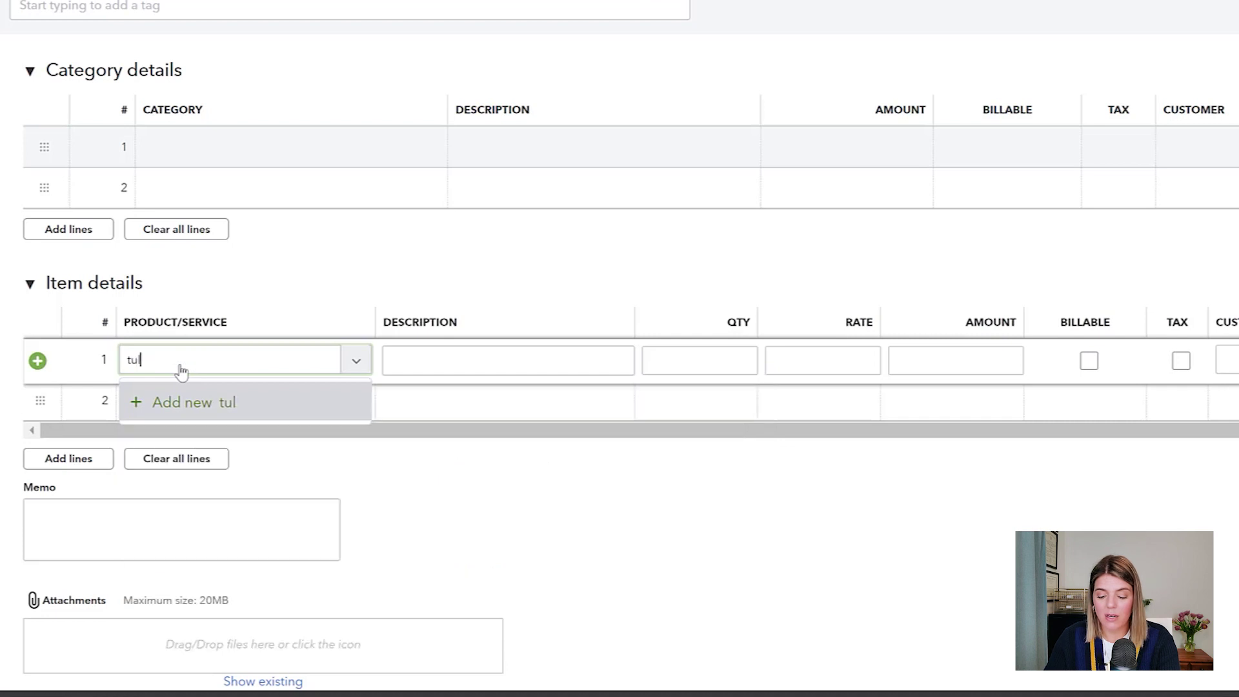
{"action": "type", "text": "i"}
{"action": "left_click", "coordinate": [193, 402]}
{"action": "left_click", "coordinate": [713, 362]}
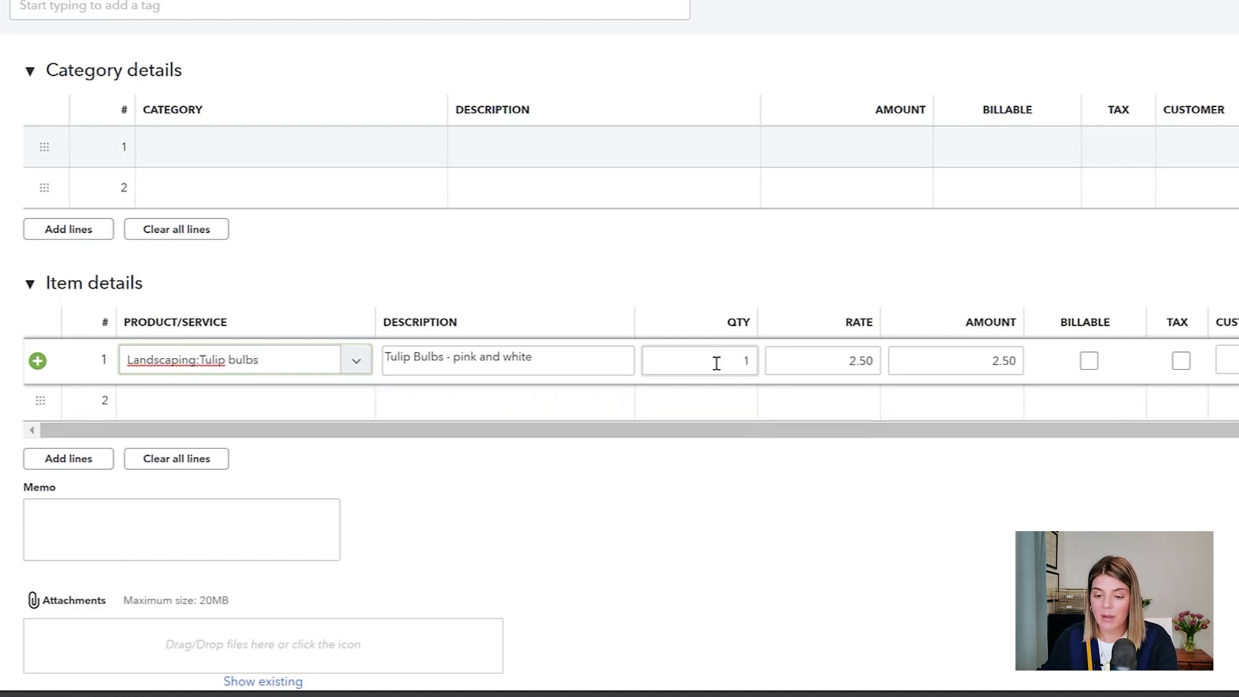
{"action": "left_click", "coordinate": [811, 522]}
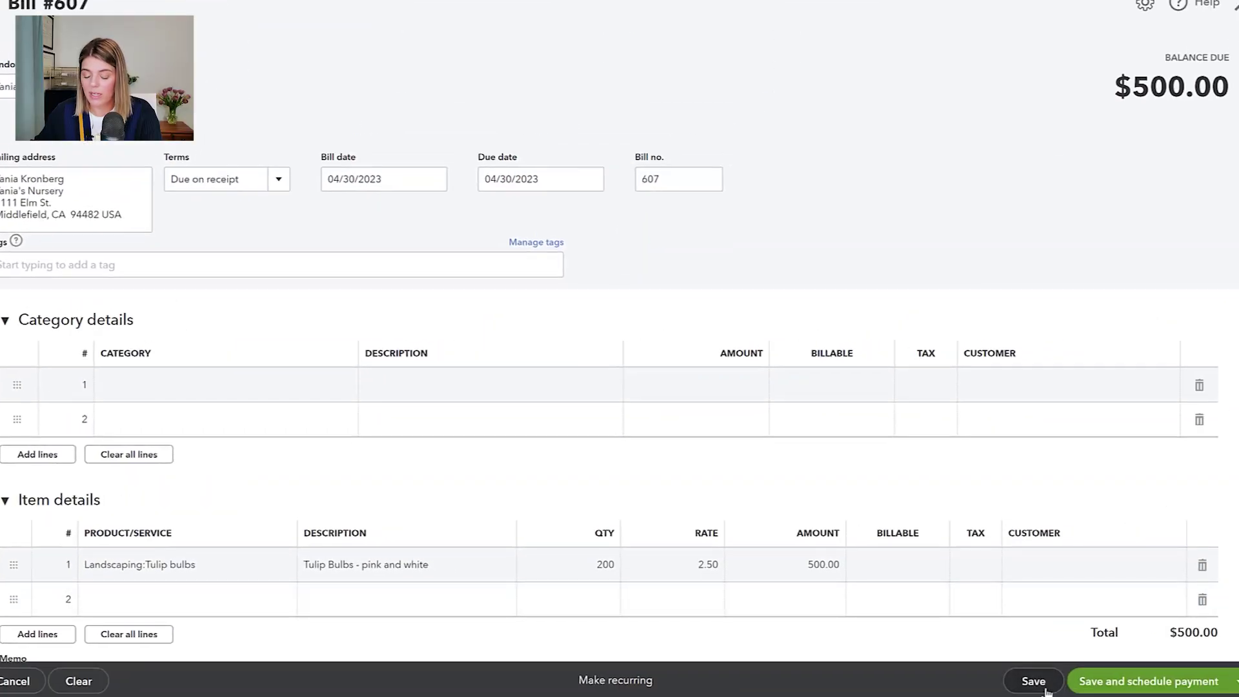
{"action": "left_click", "coordinate": [1043, 689]}
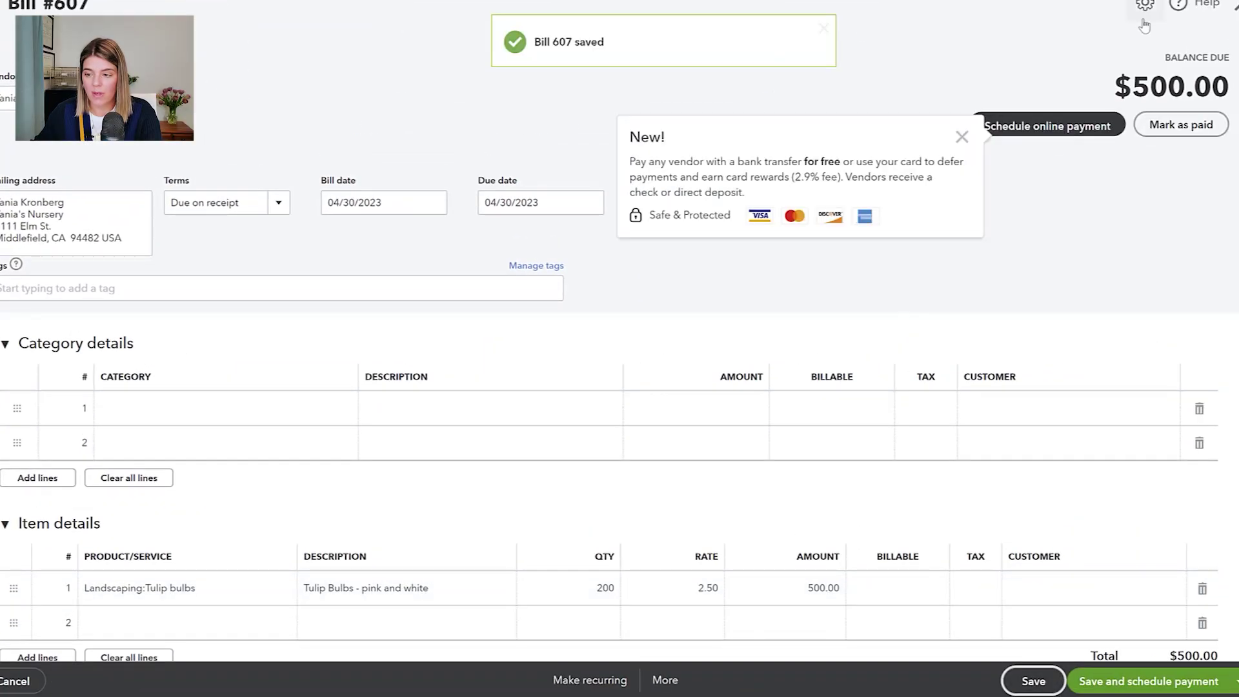
{"action": "left_click", "coordinate": [1033, 681]}
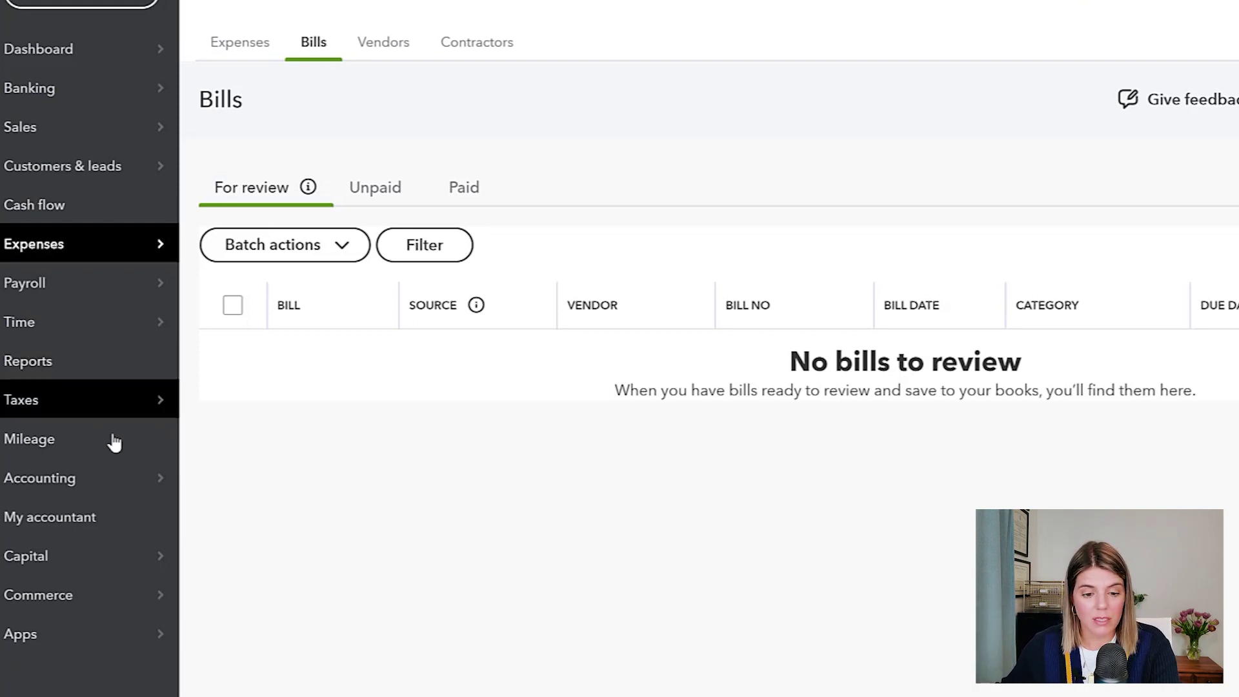
Open the Balance Sheet report and review its Inventory Asset and Accounts Payable figures.
{"action": "left_click", "coordinate": [117, 376]}
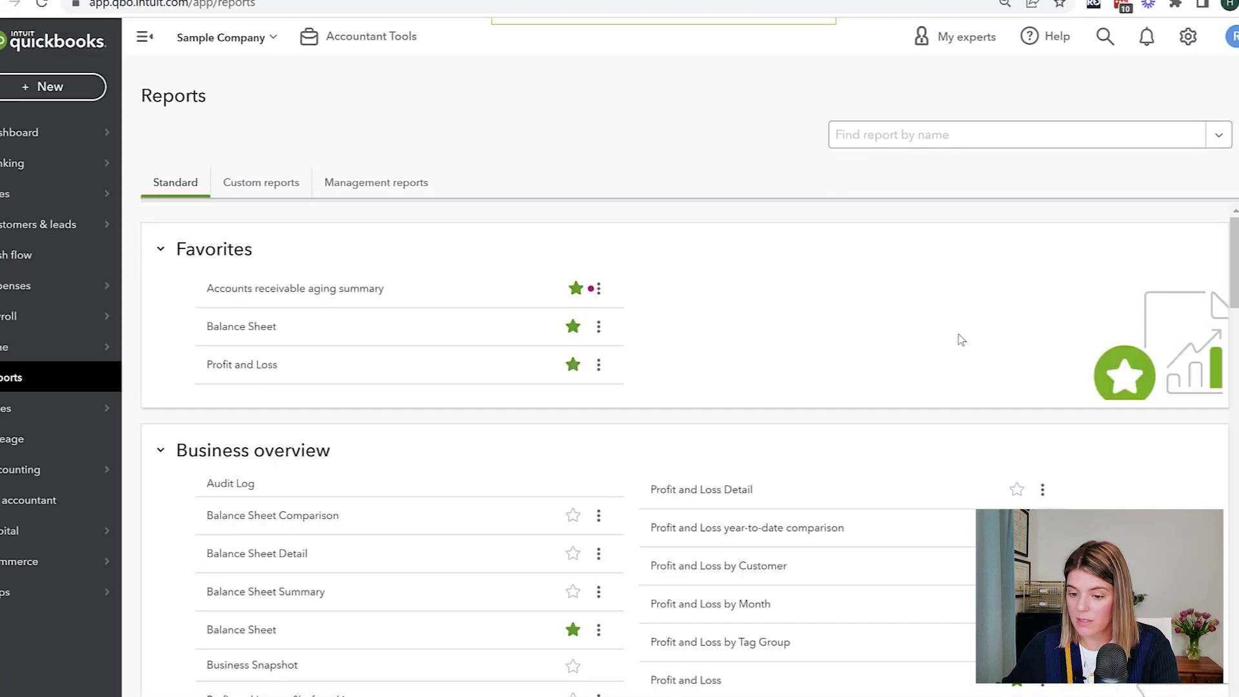
{"action": "left_click", "coordinate": [258, 327]}
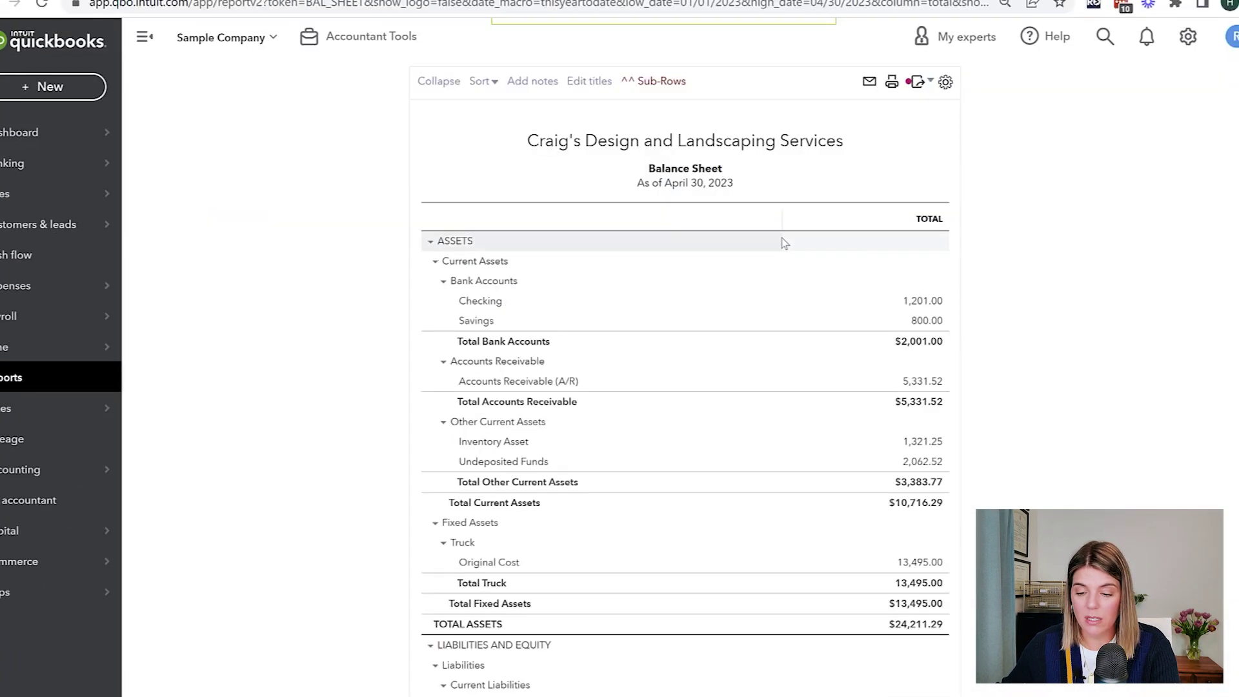
{"action": "scroll", "coordinate": [800, 277], "scroll_direction": "up", "scroll_amount": 3}
{"action": "scroll", "coordinate": [859, 439], "scroll_direction": "down", "scroll_amount": 3}
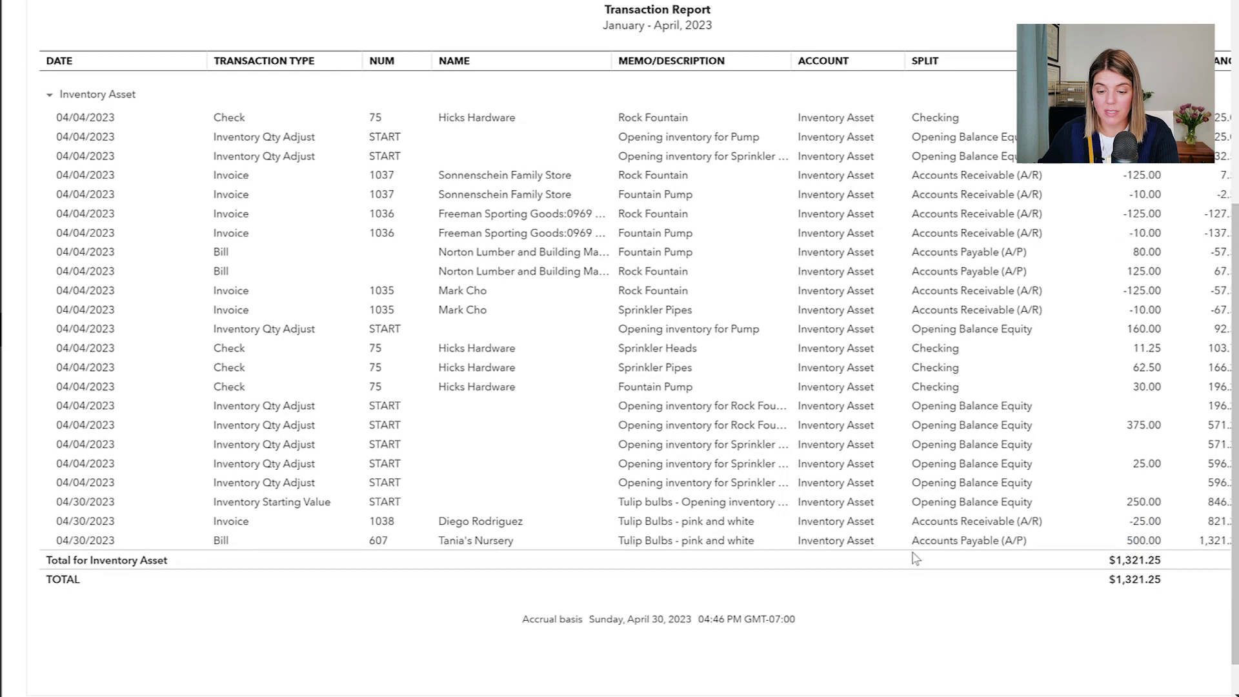
{"action": "scroll", "coordinate": [916, 558], "scroll_direction": "up", "scroll_amount": 5}
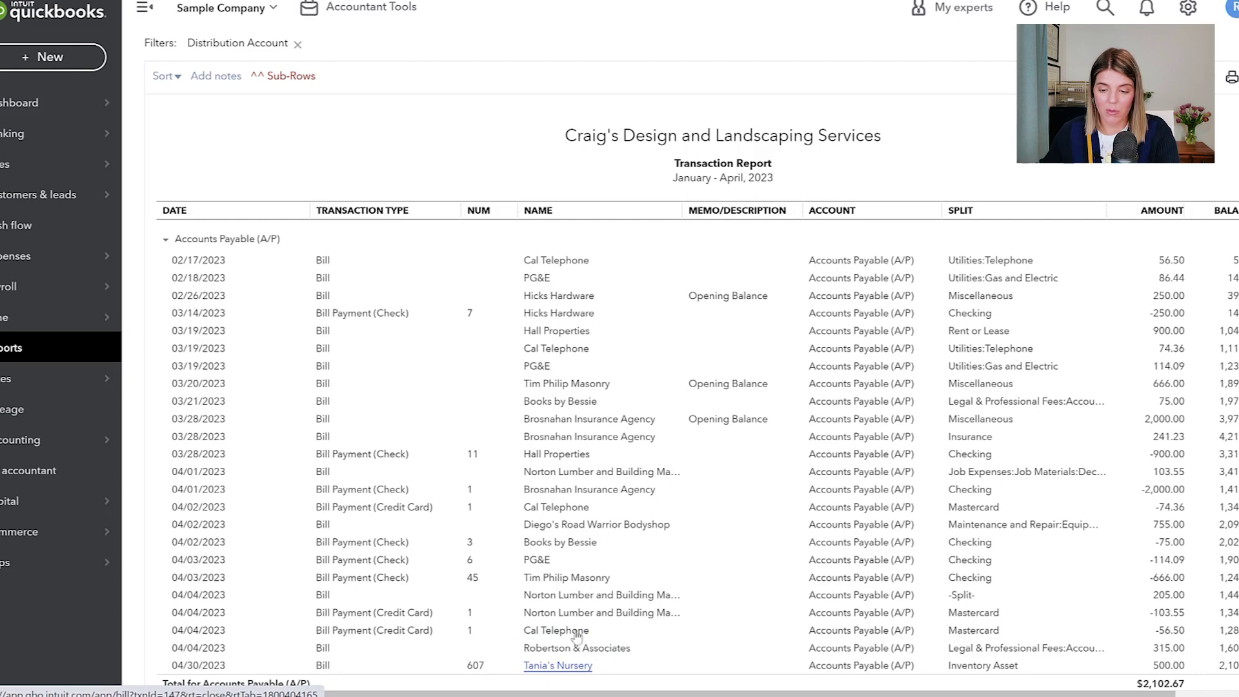
Scroll through the Profit and Loss and Sales of Product Income details to review invoice 1038.
{"action": "scroll", "coordinate": [361, 313], "scroll_direction": "up", "scroll_amount": 3}
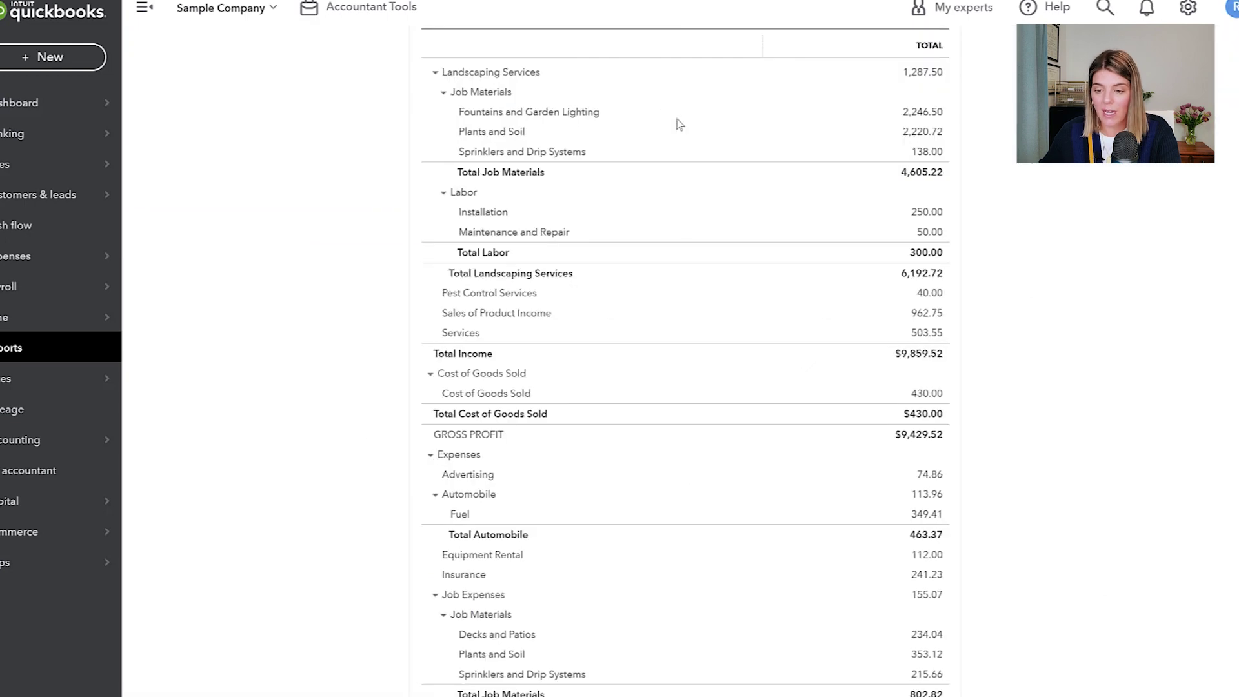
{"action": "scroll", "coordinate": [678, 123], "scroll_direction": "up", "scroll_amount": 5}
{"action": "scroll", "coordinate": [669, 286], "scroll_direction": "down", "scroll_amount": 3}
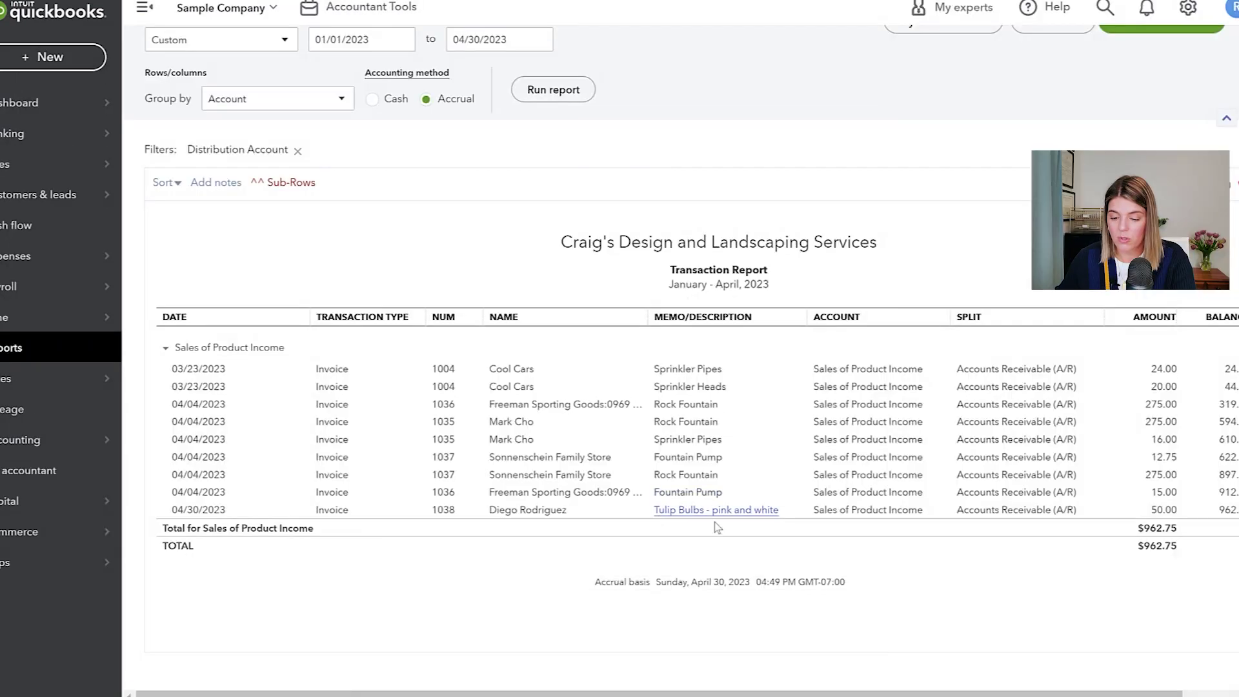
{"action": "scroll", "coordinate": [555, 514], "scroll_direction": "up", "scroll_amount": 2}
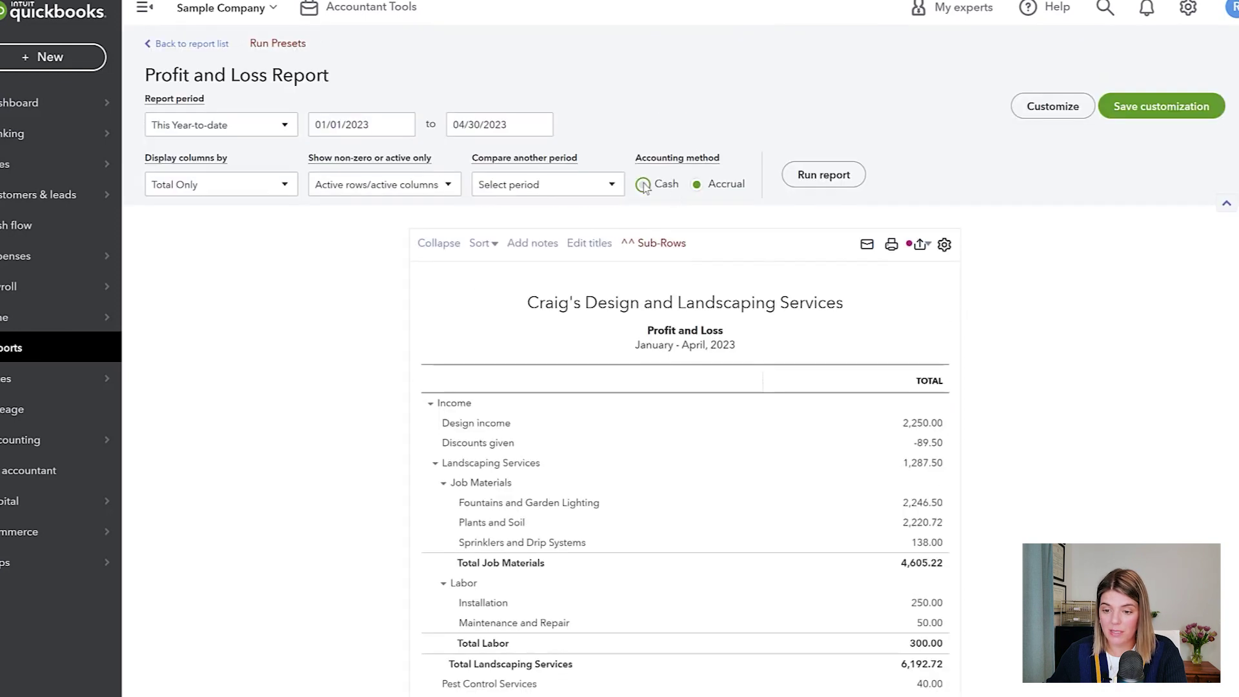
Switch the Profit and Loss to Cash basis, showing $5,080.27 income and $4,851.52 gross profit.
{"action": "left_click", "coordinate": [833, 181]}
{"action": "scroll", "coordinate": [1095, 345], "scroll_direction": "down", "scroll_amount": 4}
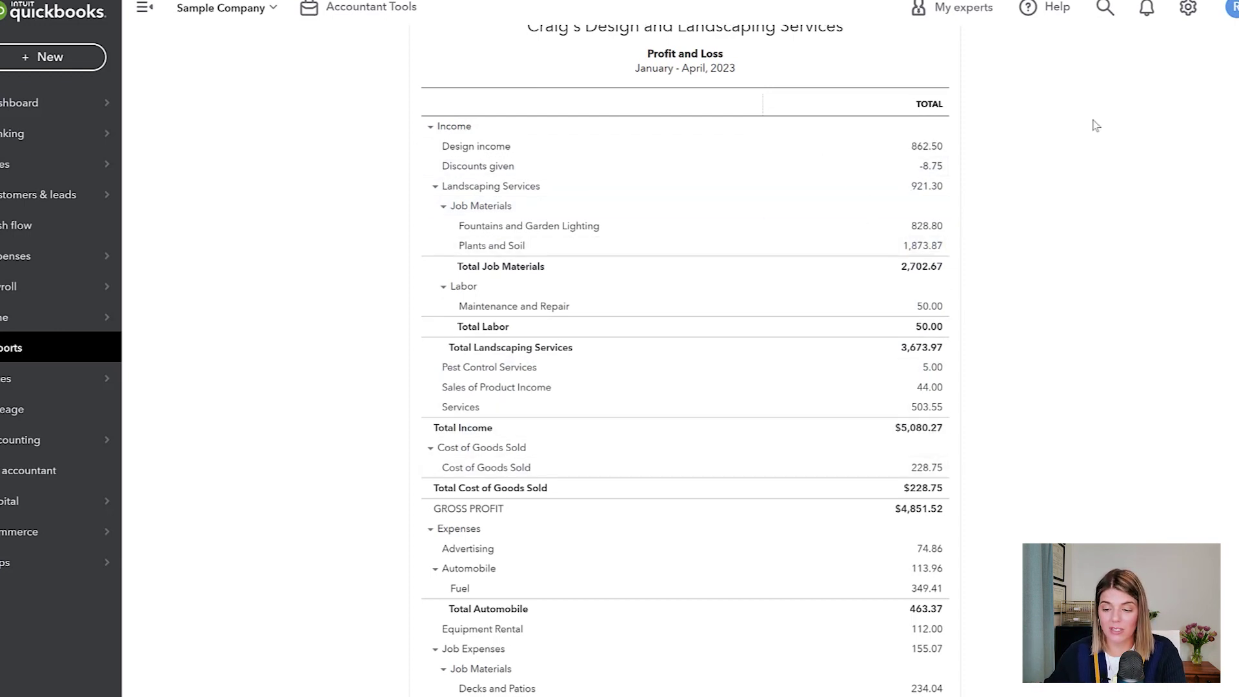
{"action": "scroll", "coordinate": [625, 172], "scroll_direction": "up", "scroll_amount": 4}
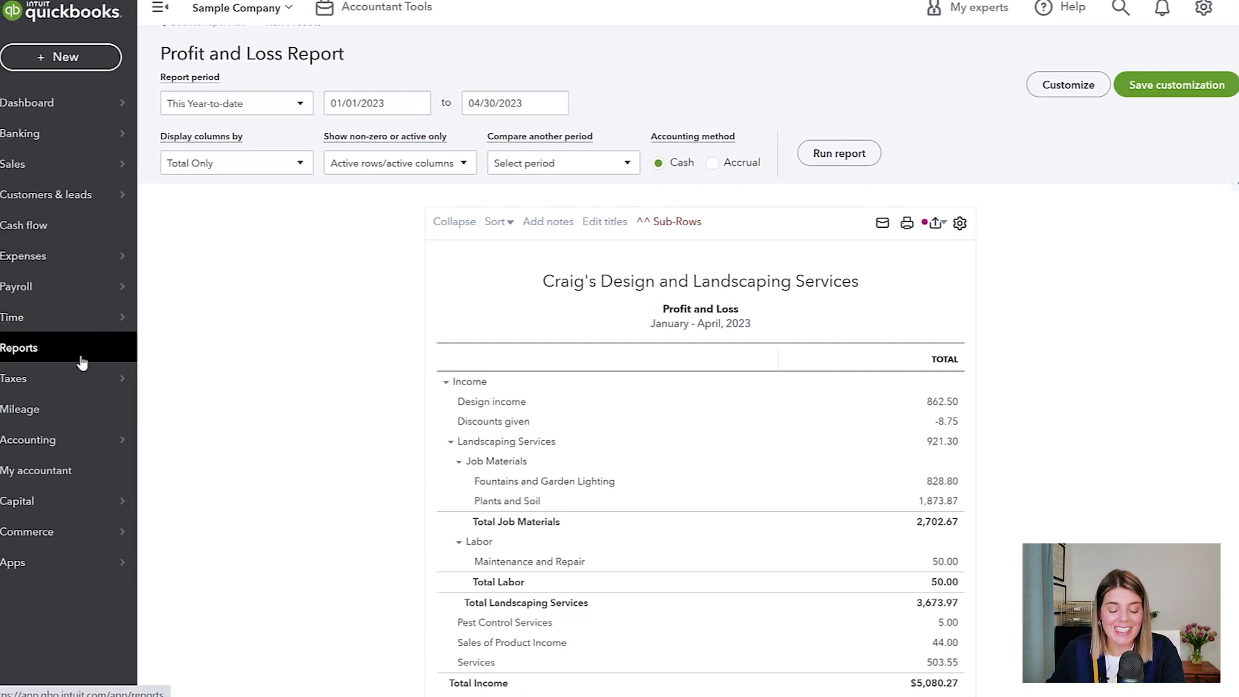
{"action": "mouse_move", "coordinate": [58, 329]}
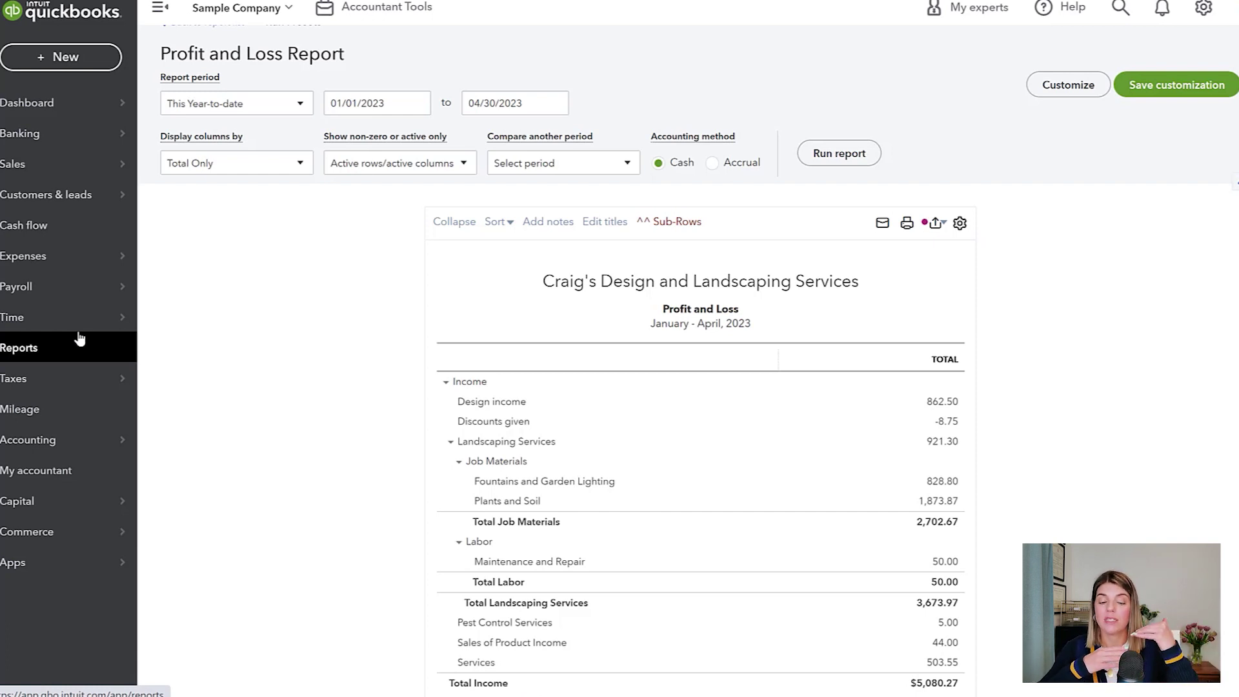
{"action": "mouse_move", "coordinate": [118, 175]}
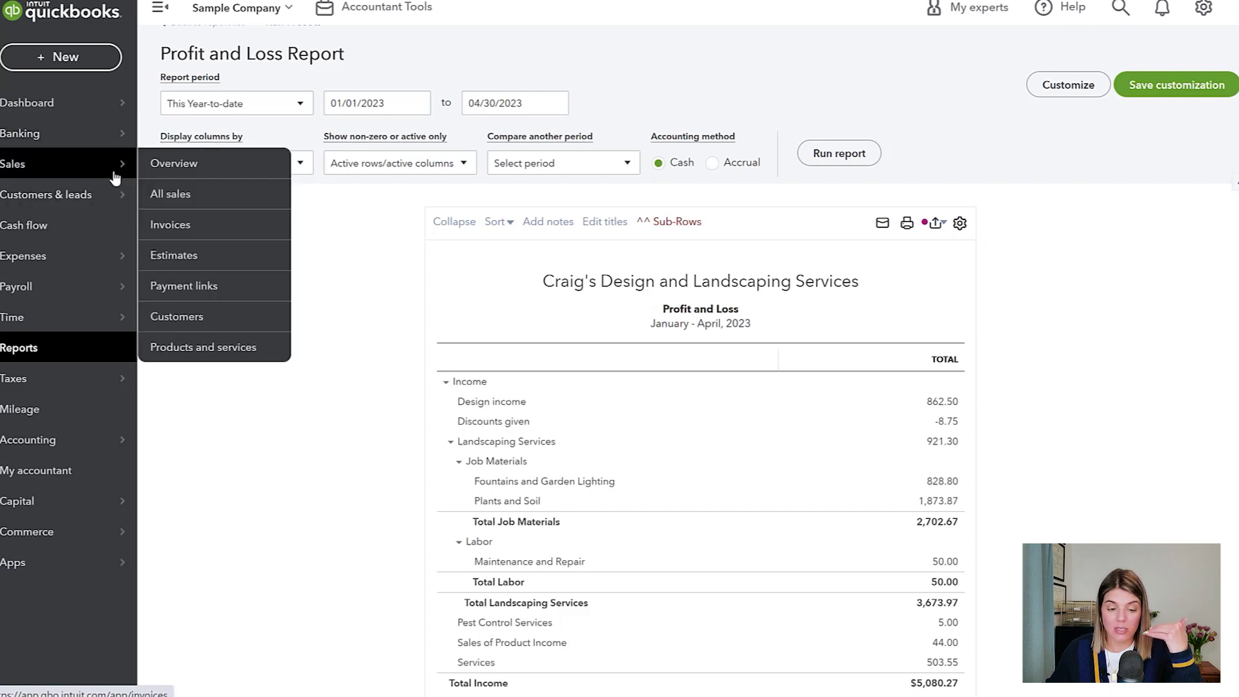